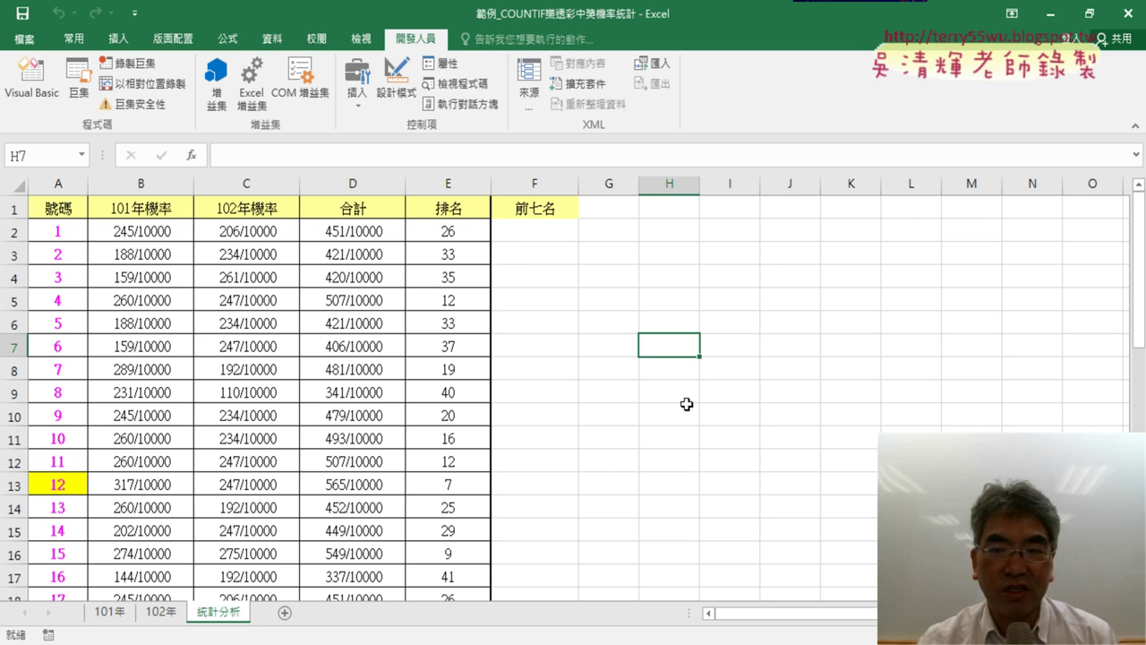
# Rerun the 樂透彩清除 clearing macro and then the 樂透彩 filling macro from the VBA editor
pyautogui.click(666, 280)
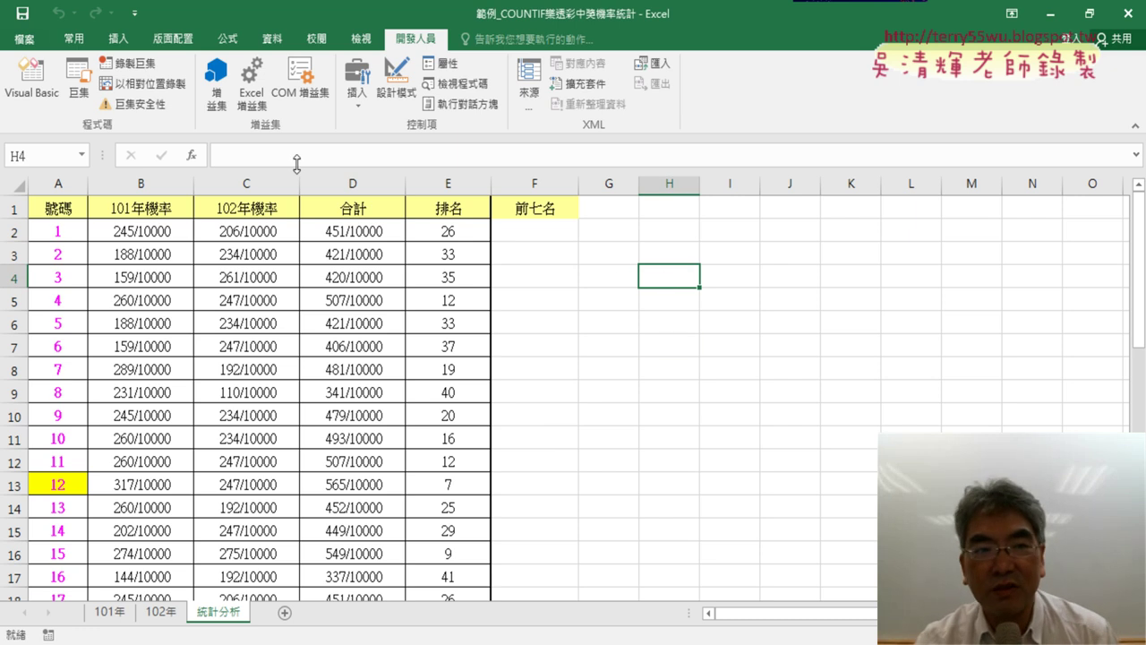
pyautogui.click(32, 79)
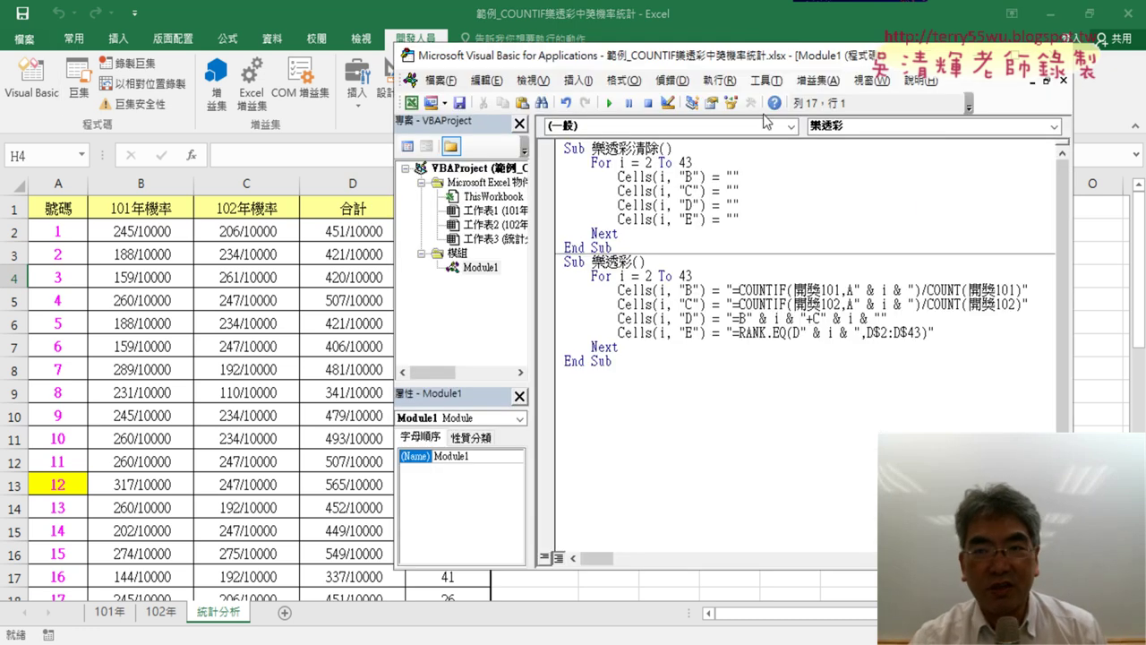
pyautogui.moveTo(761, 56); pyautogui.dragTo(920, 57)
pyautogui.click(868, 207)
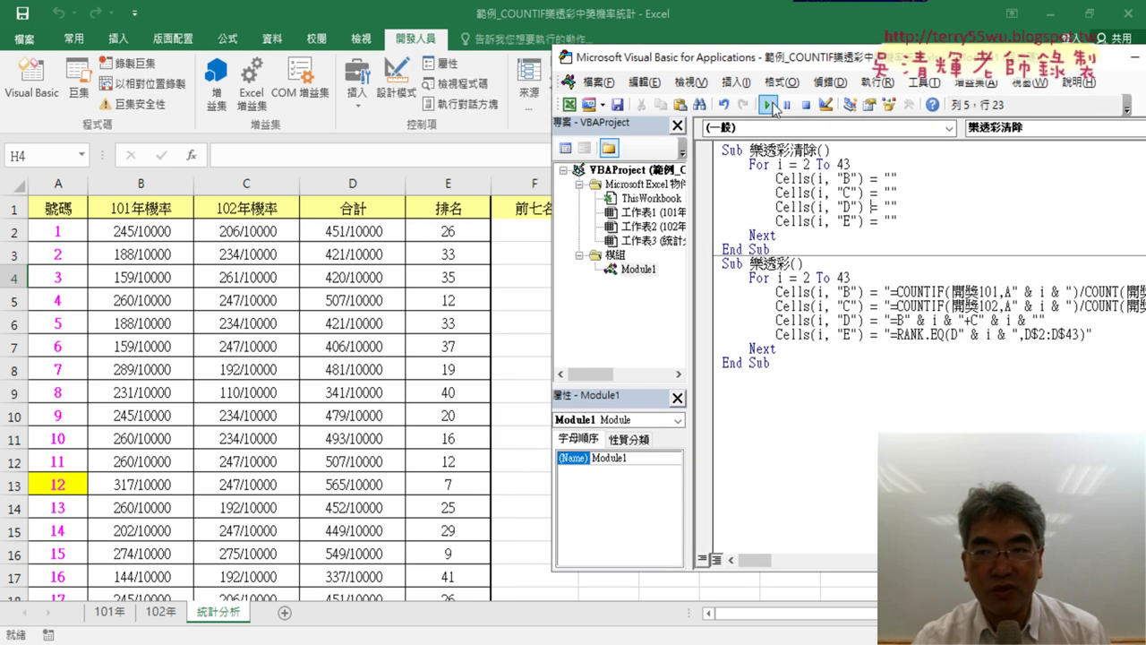
pyautogui.click(767, 102)
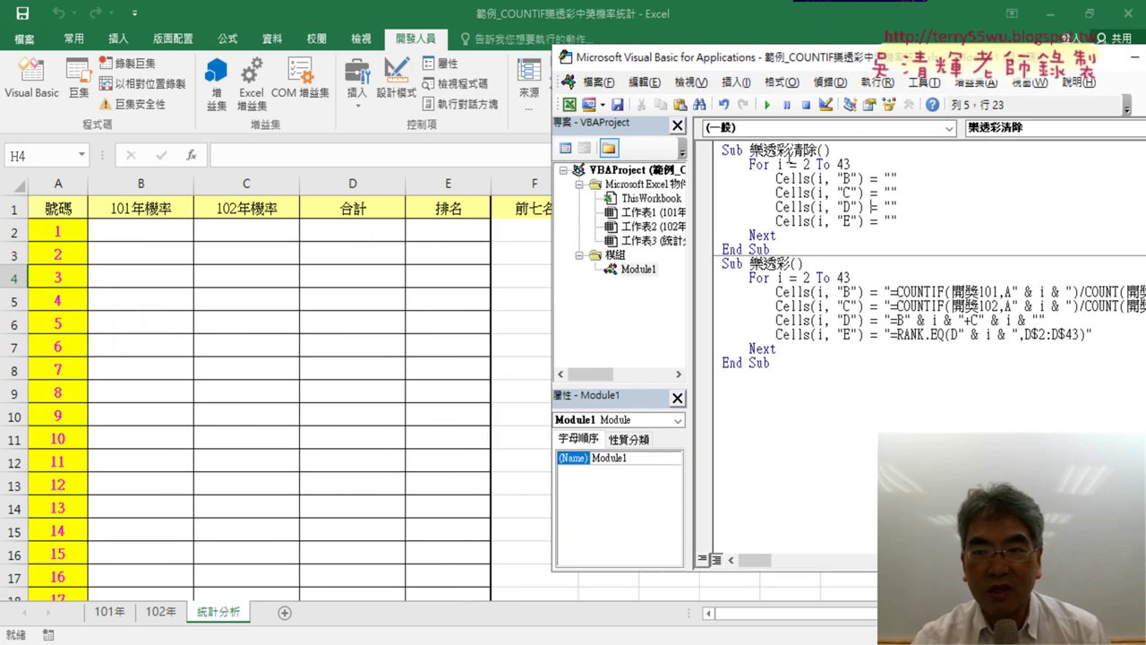
pyautogui.click(797, 320)
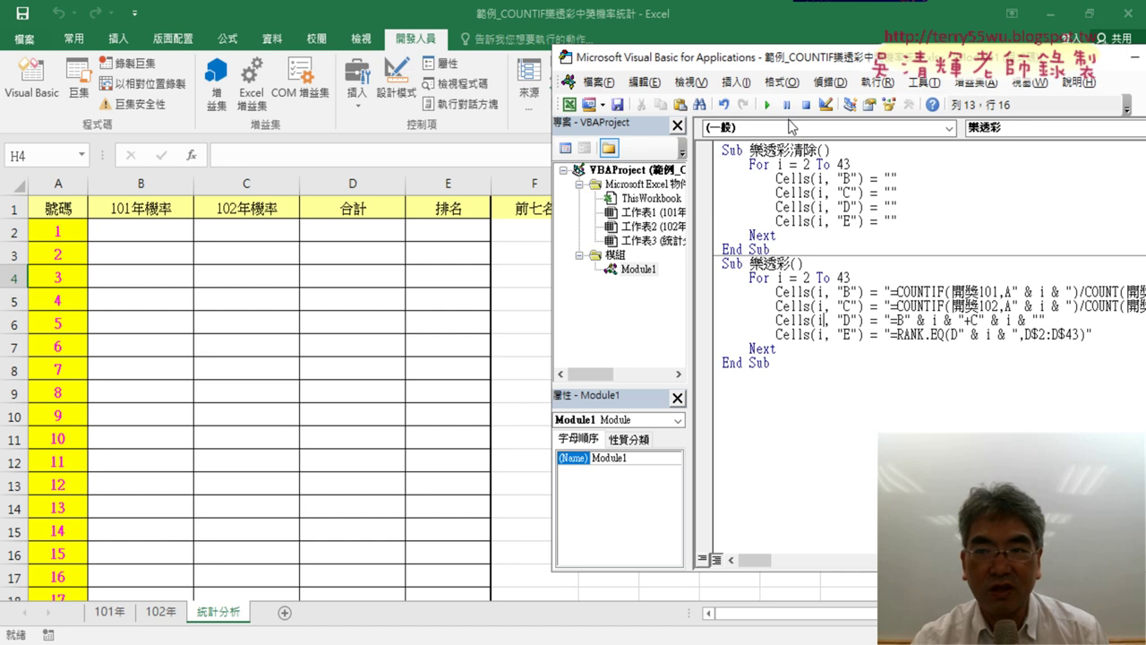
pyautogui.click(767, 102)
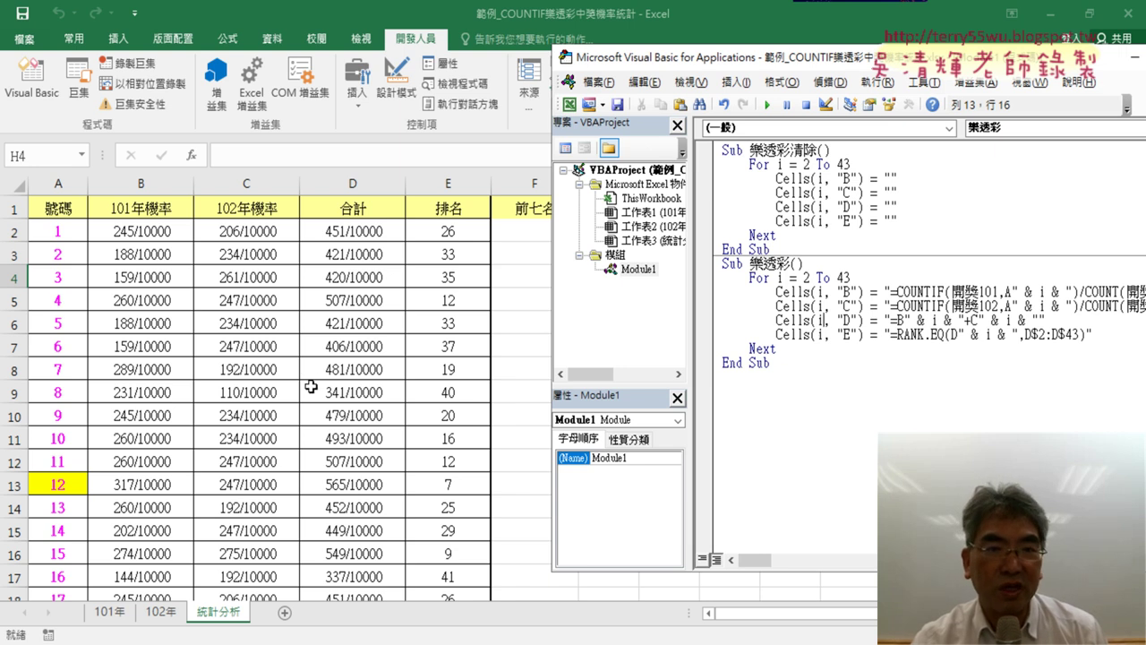
# Delete the =E2<=7 conditional formatting rule from the worksheet's rules list
pyautogui.click(743, 21)
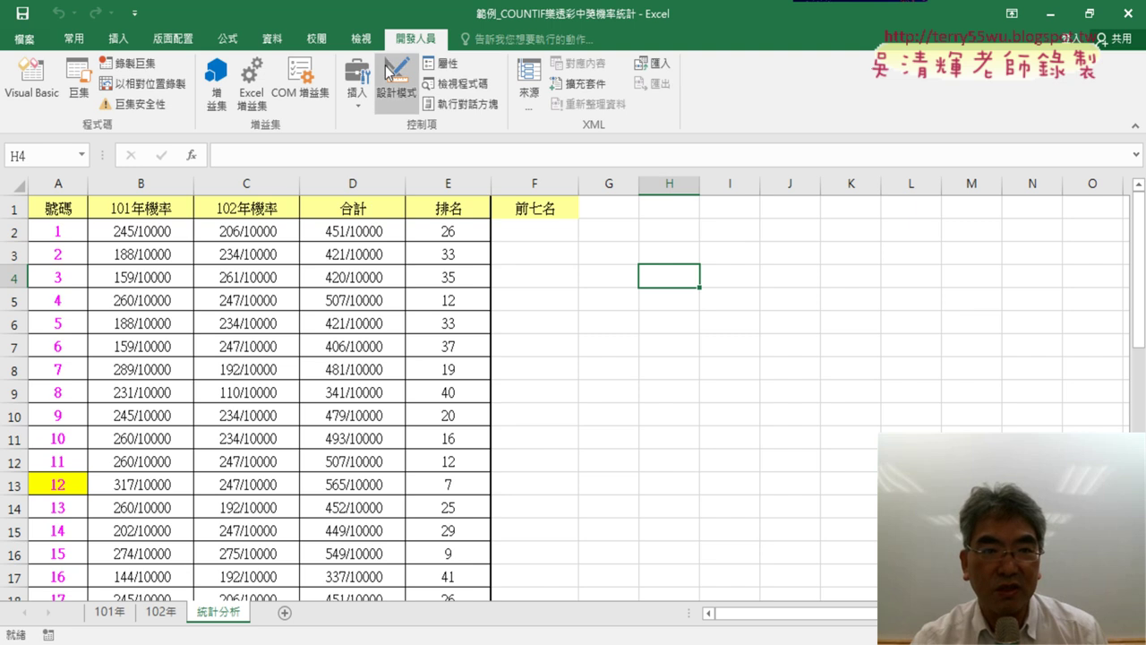
pyautogui.click(74, 39)
pyautogui.click(656, 85)
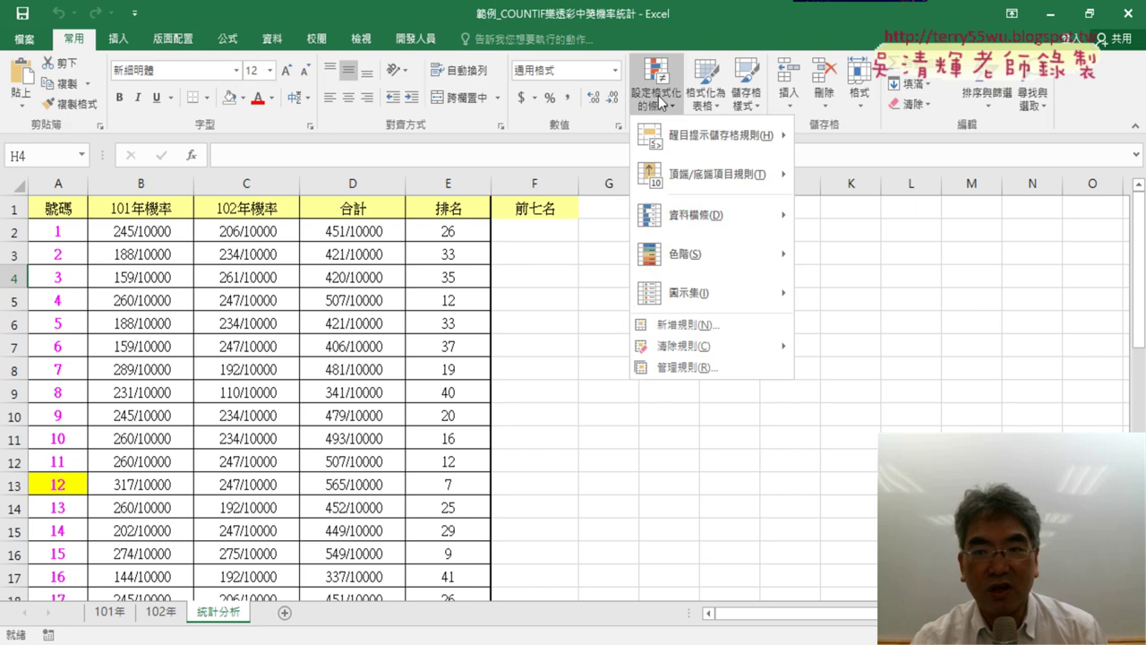
pyautogui.click(694, 370)
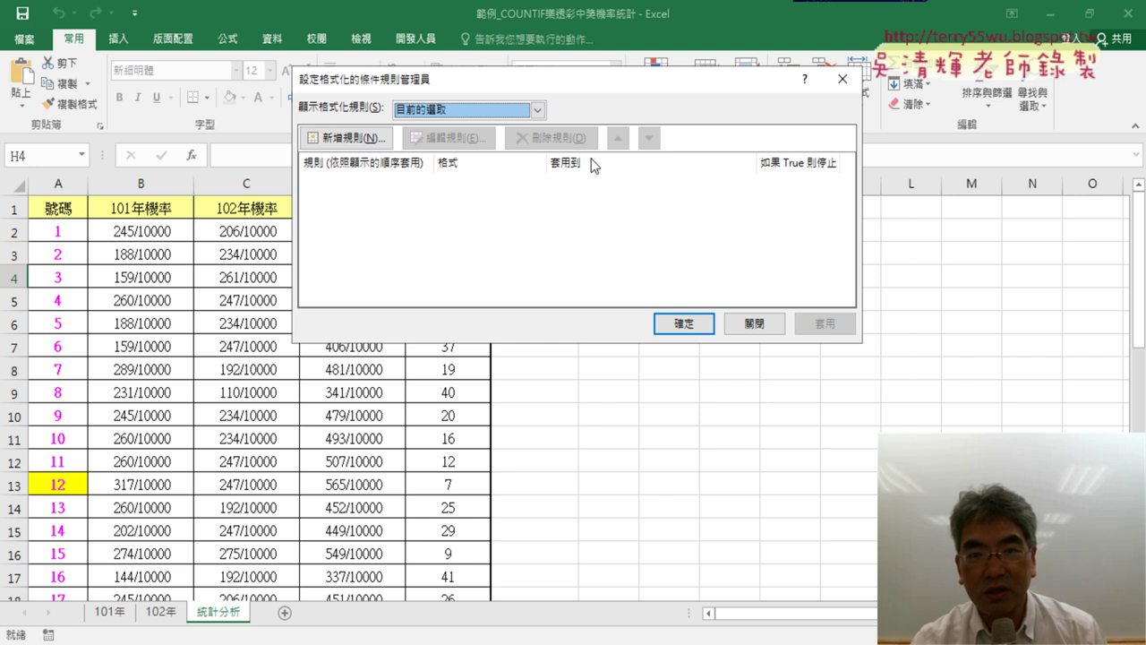
pyautogui.click(537, 110)
pyautogui.click(489, 147)
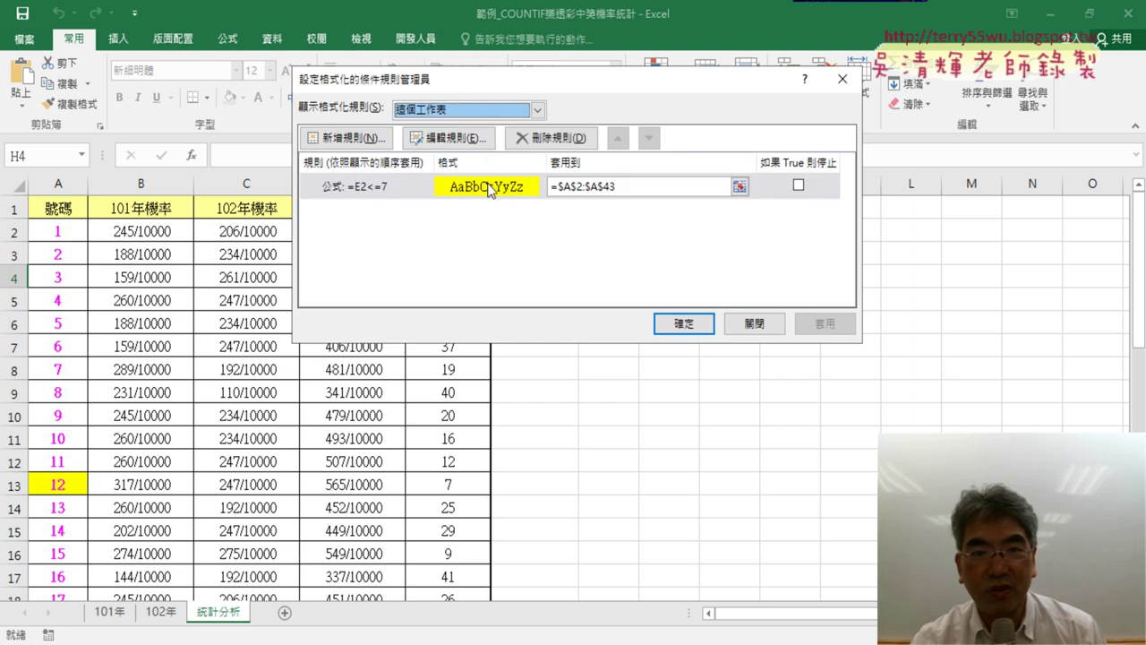
pyautogui.click(397, 191)
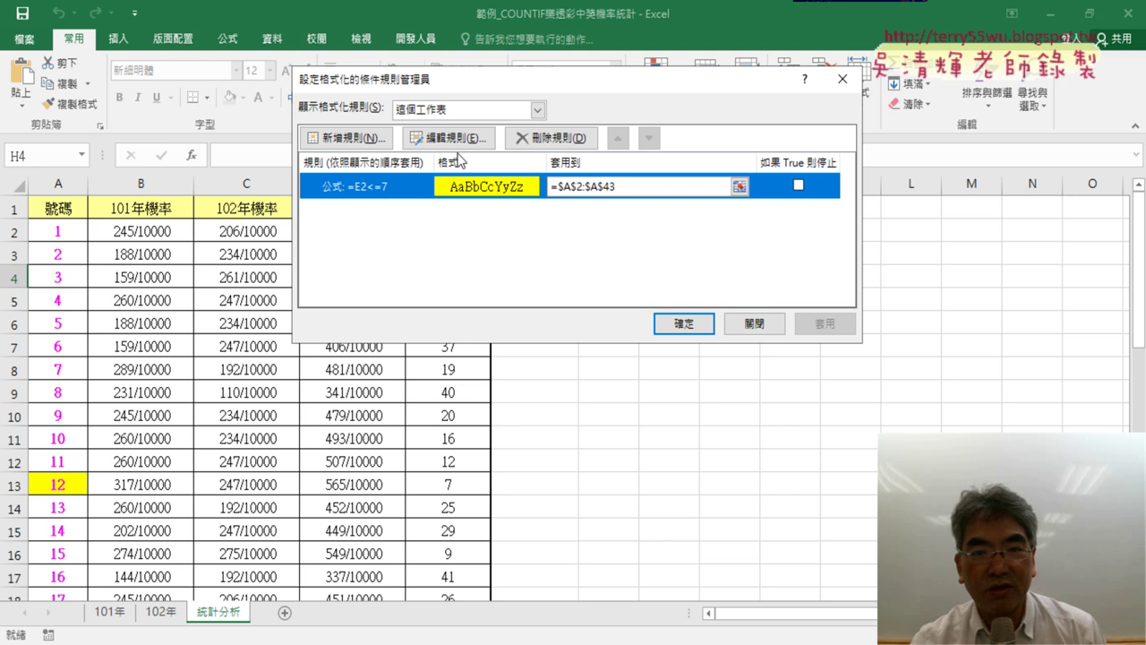
pyautogui.click(556, 142)
pyautogui.click(679, 324)
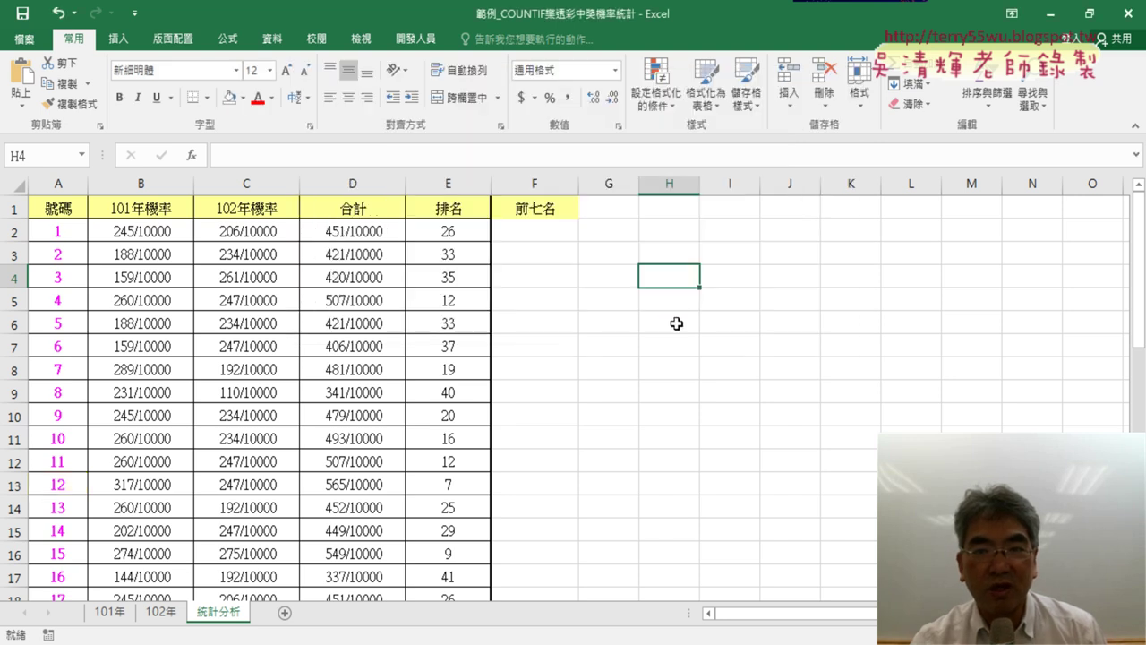
# Confirm the worksheet's conditional formatting rules list is now empty
pyautogui.click(656, 83)
pyautogui.click(652, 365)
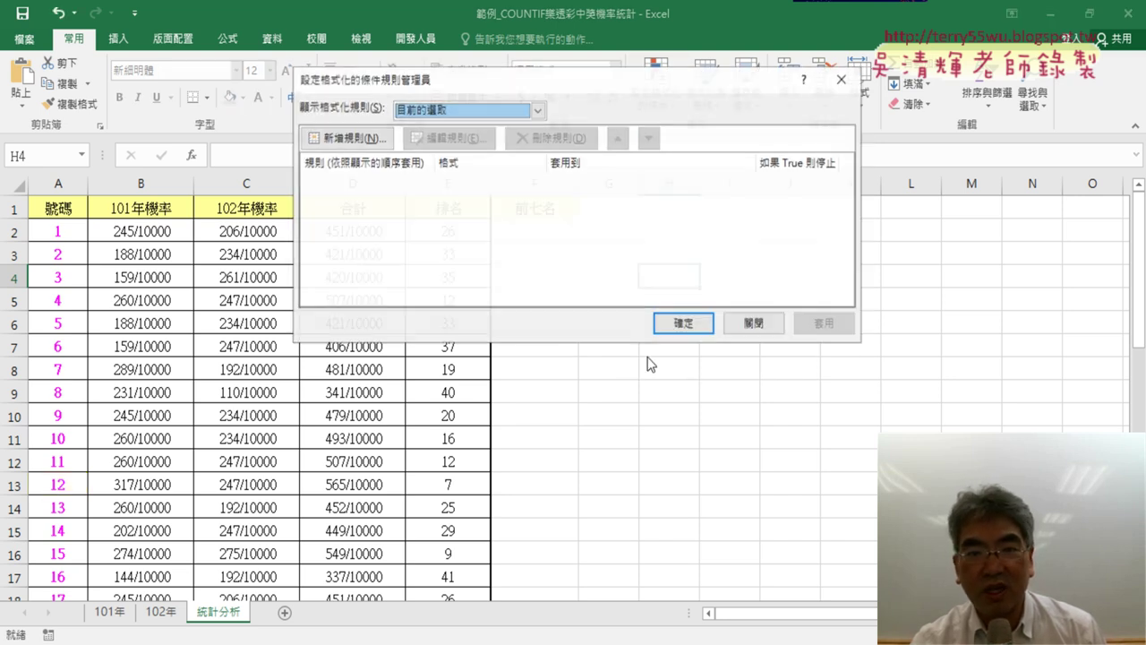
pyautogui.click(462, 111)
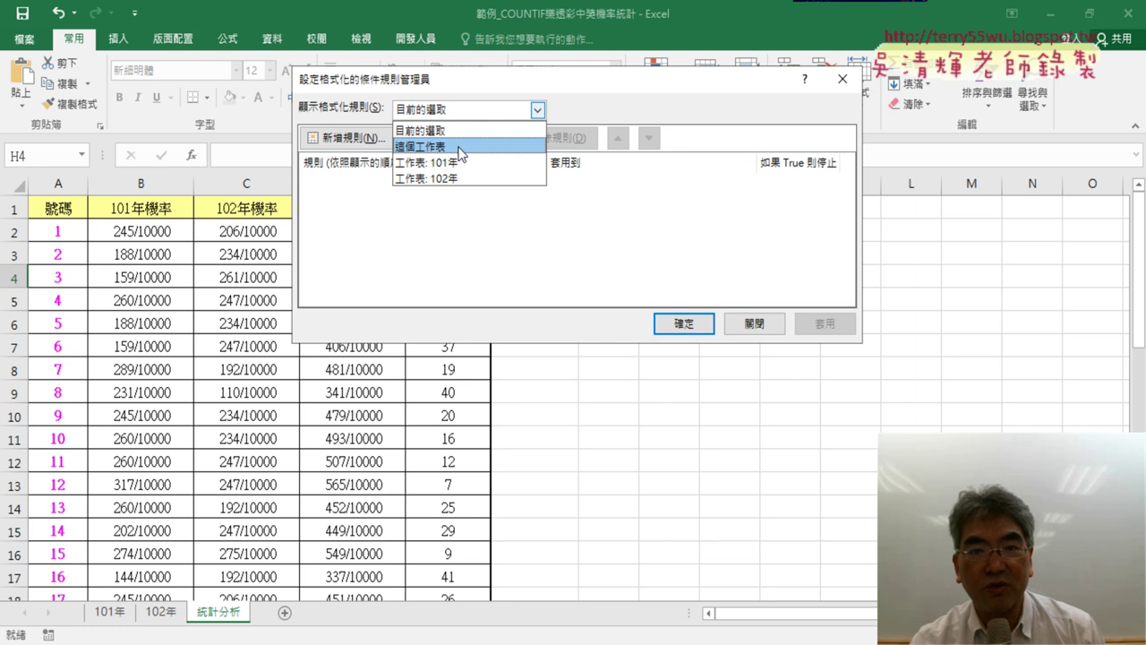
pyautogui.click(460, 147)
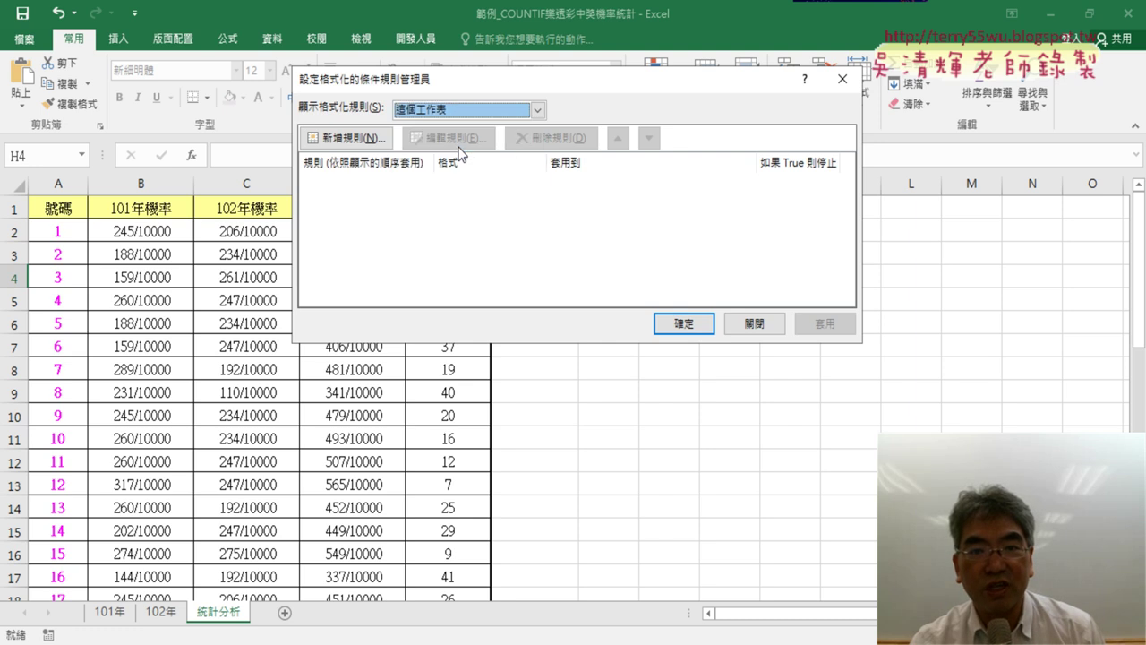
pyautogui.click(755, 323)
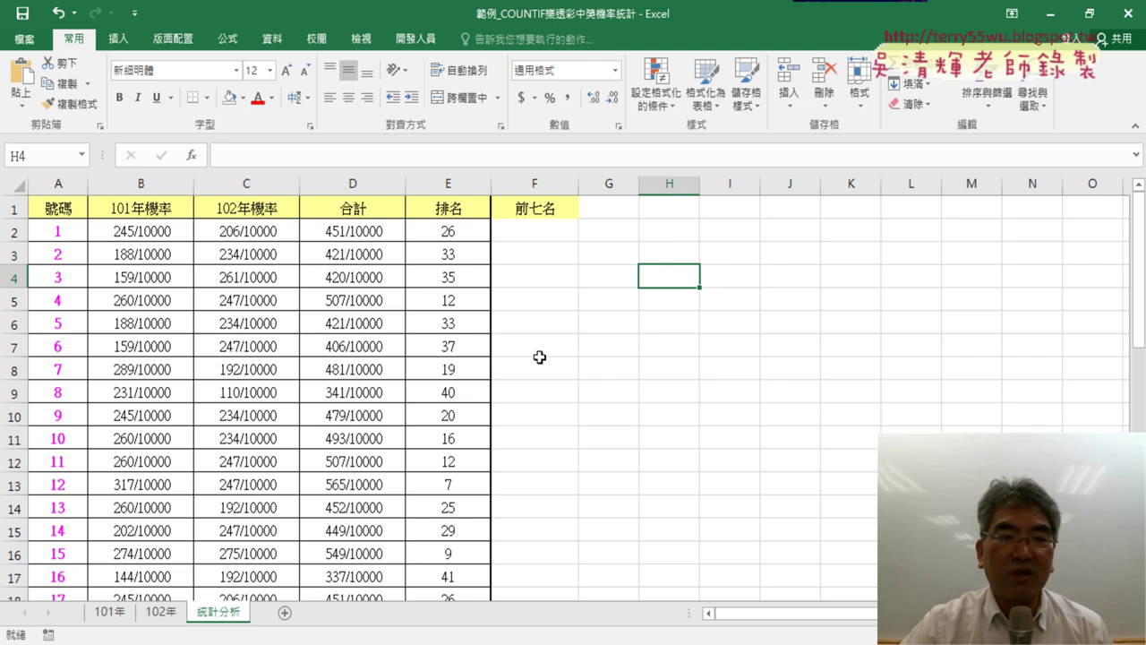
# In the VBA editor, rerun 樂透彩清除 and 樂透彩, then highlight column B's COUNTIF formula string
pyautogui.click(415, 39)
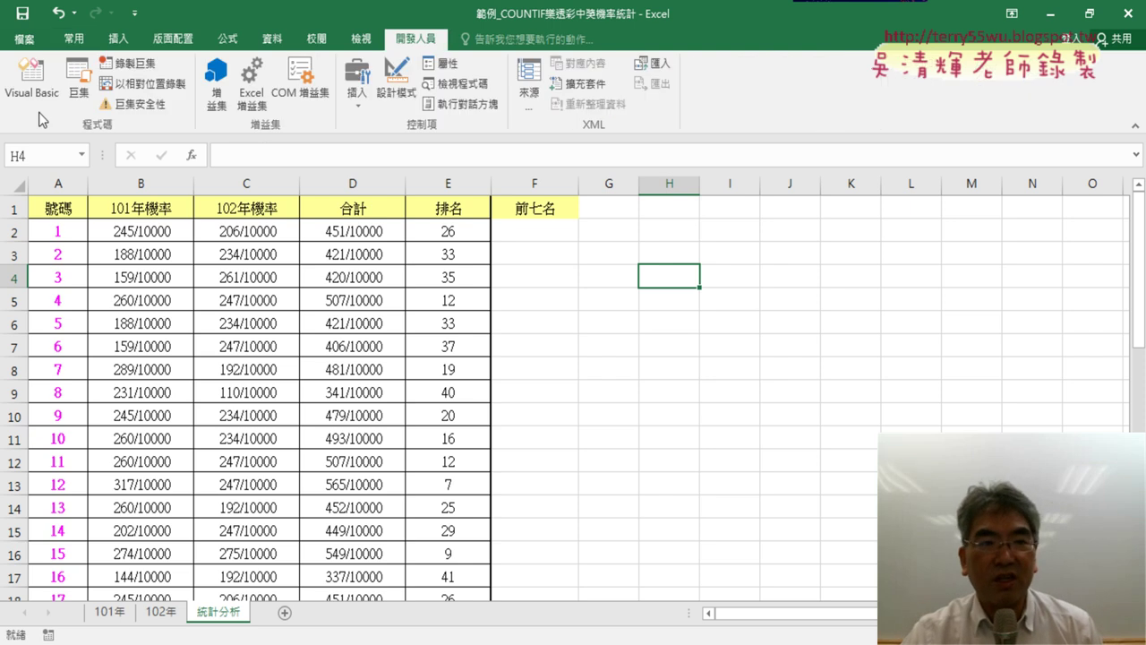
pyautogui.click(31, 79)
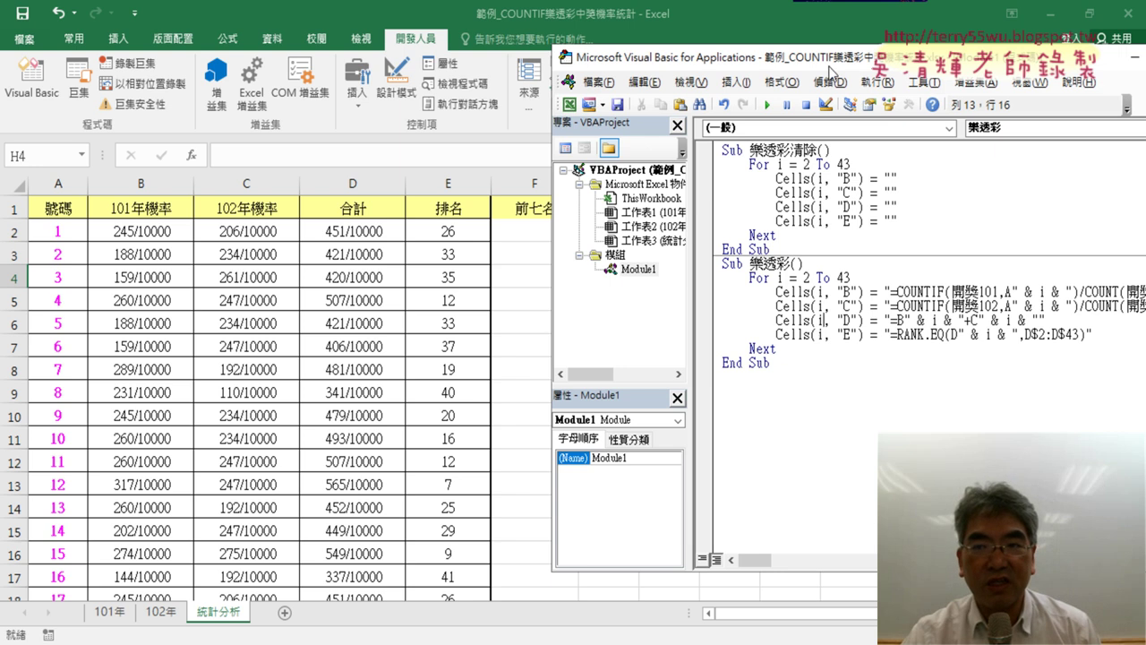
pyautogui.moveTo(833, 57); pyautogui.dragTo(935, 71)
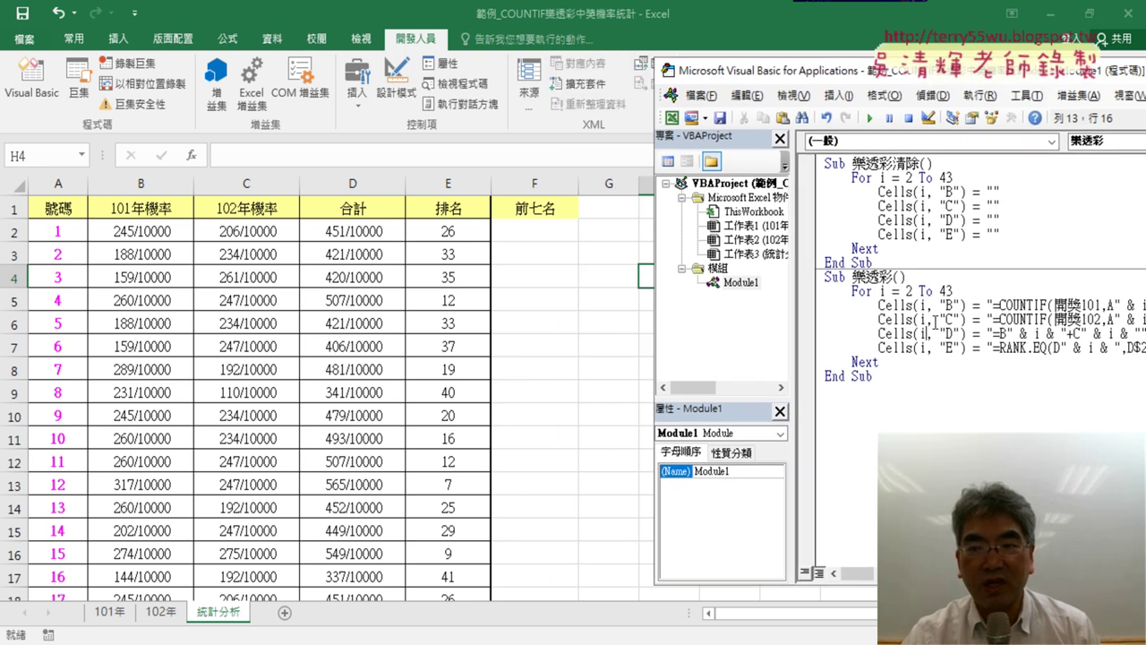
pyautogui.click(869, 118)
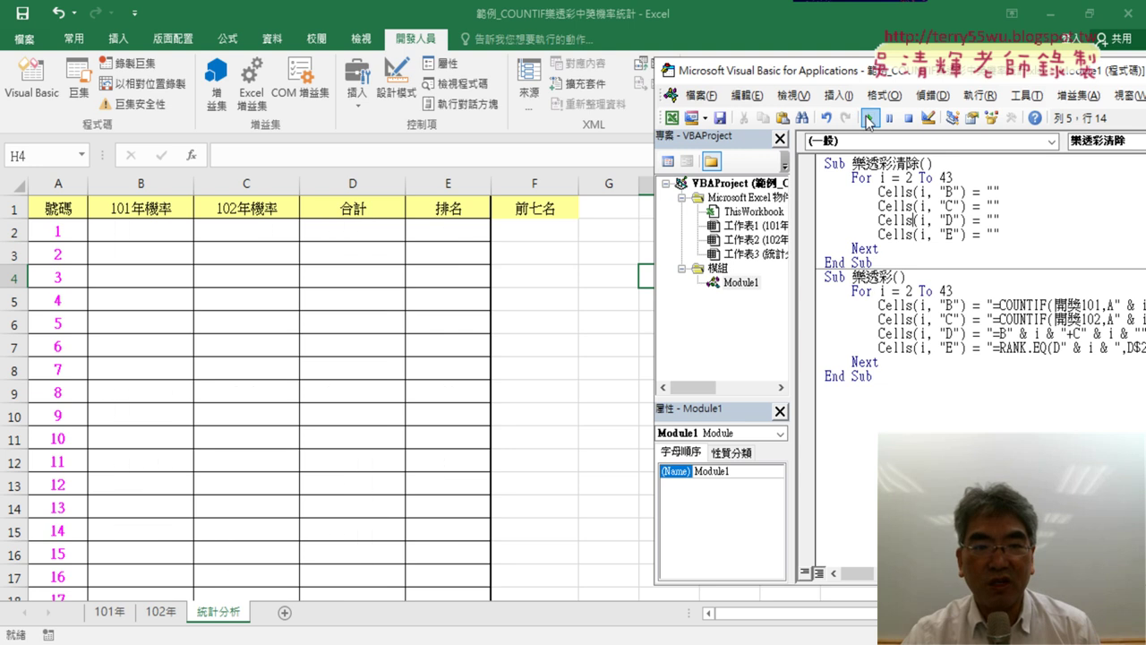
pyautogui.click(869, 117)
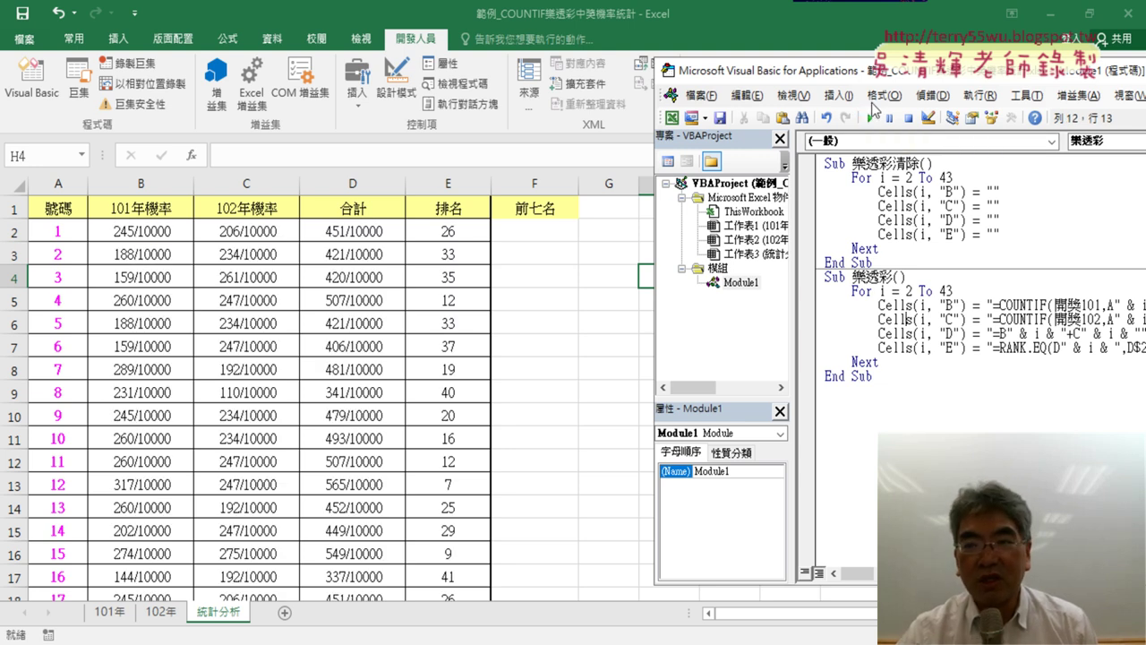
pyautogui.moveTo(873, 77); pyautogui.dragTo(645, 62)
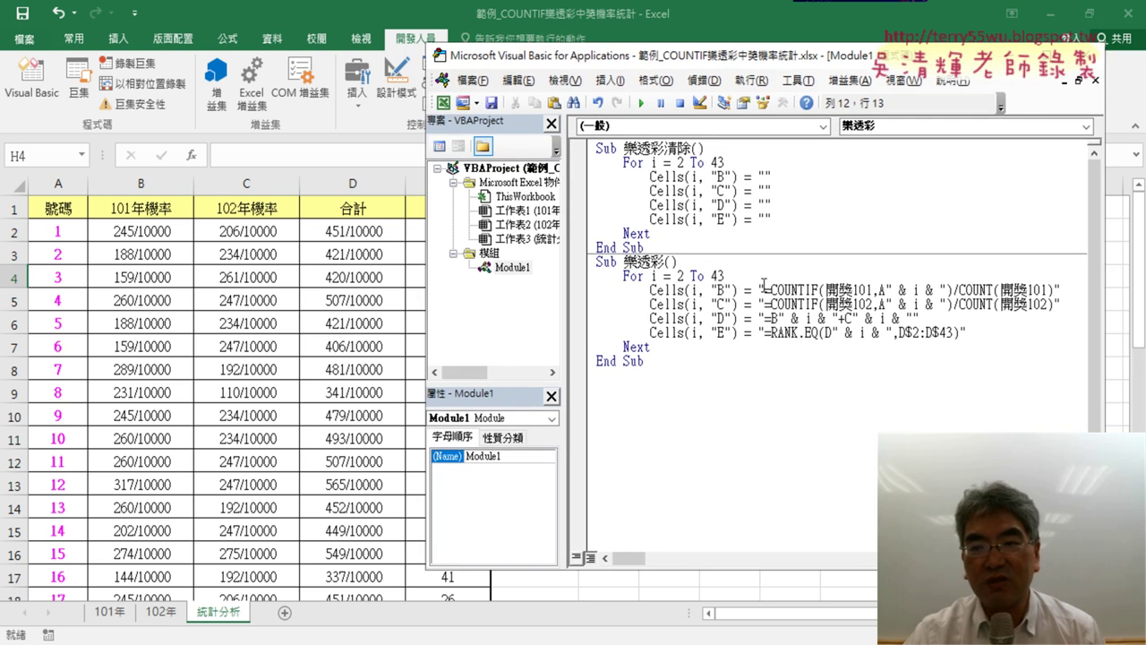
pyautogui.moveTo(764, 289); pyautogui.dragTo(1039, 289)
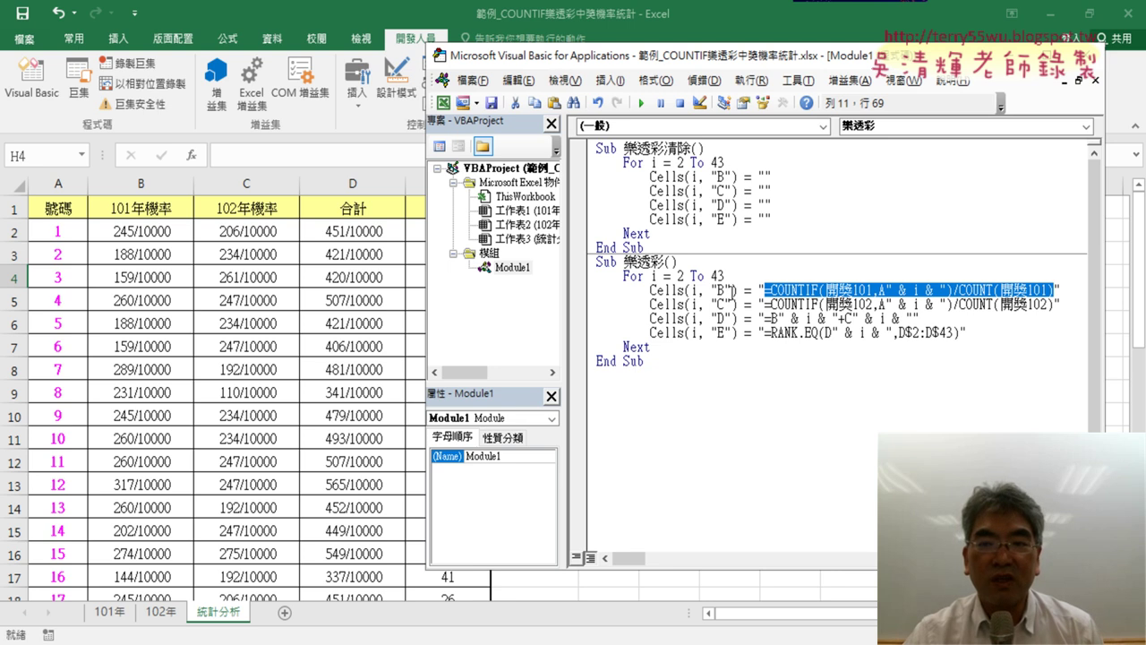
pyautogui.moveTo(725, 276); pyautogui.dragTo(562, 279)
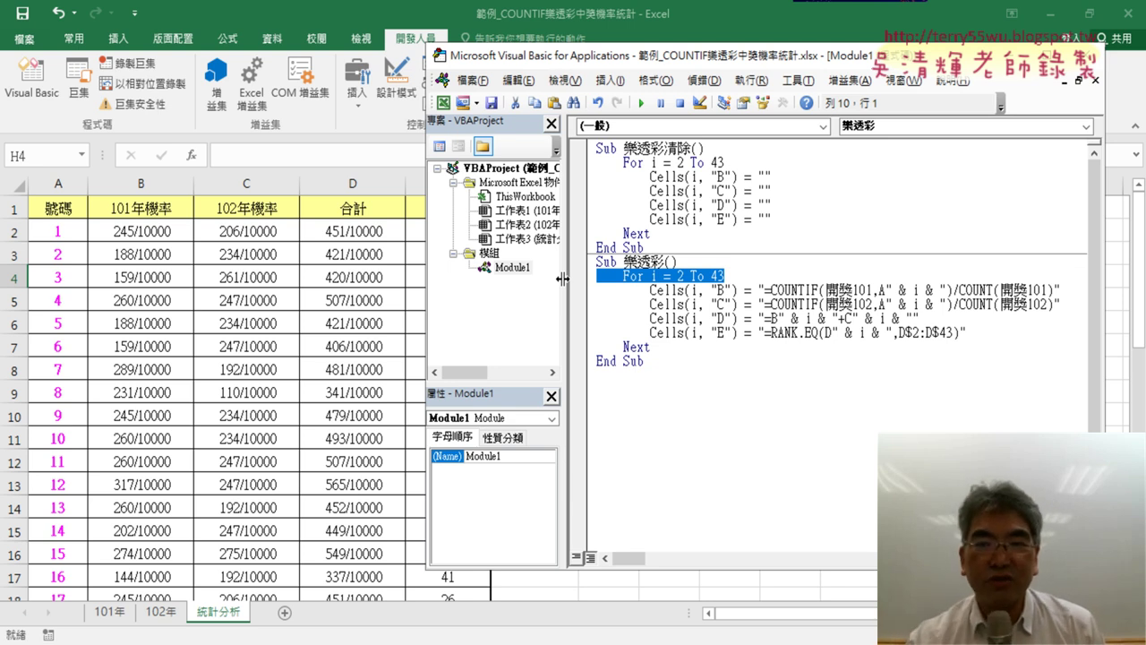
pyautogui.moveTo(651, 234); pyautogui.dragTo(591, 163)
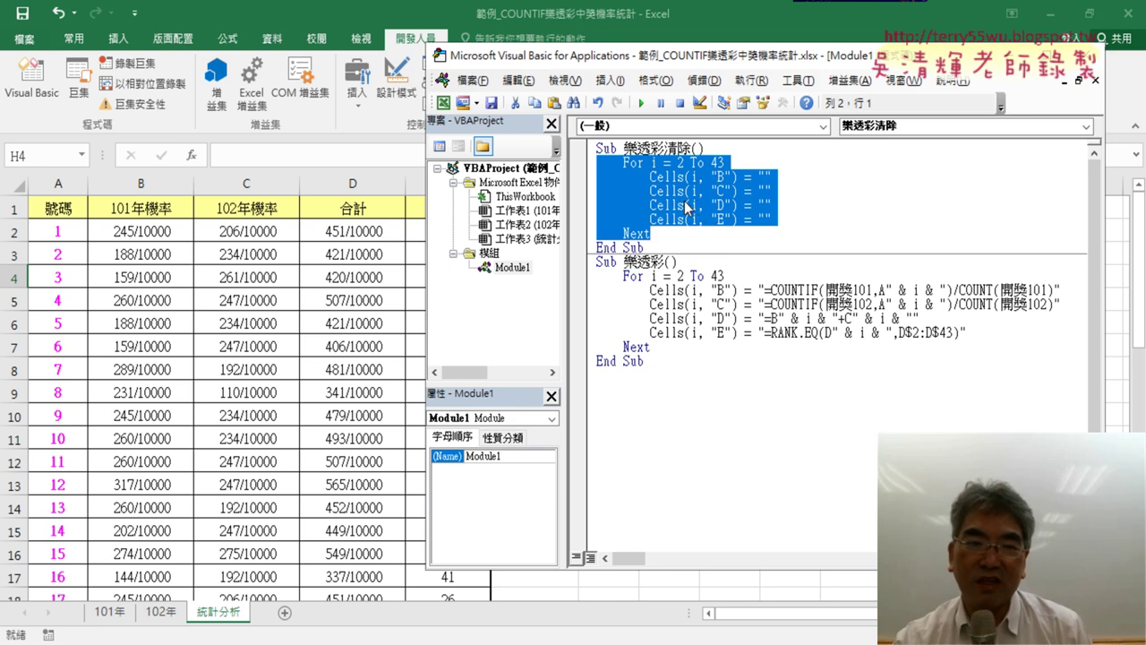
pyautogui.click(144, 232)
pyautogui.scroll(-3, 409, 332)
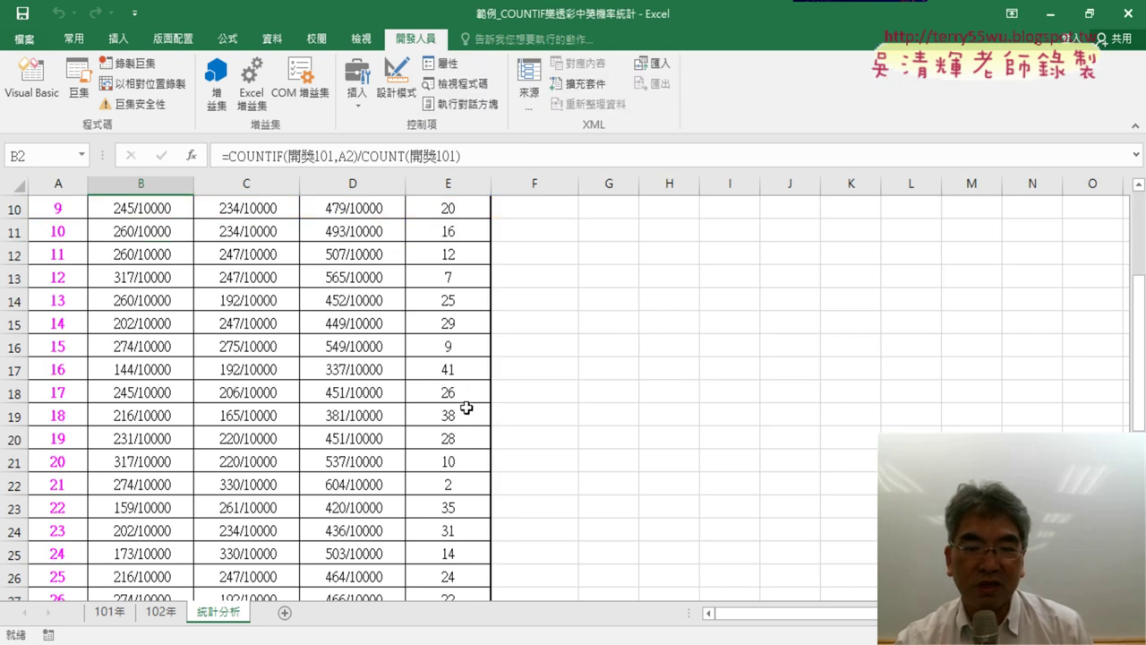
pyautogui.scroll(-3, 469, 332)
pyautogui.scroll(-3, 473, 555)
pyautogui.scroll(-2, 473, 556)
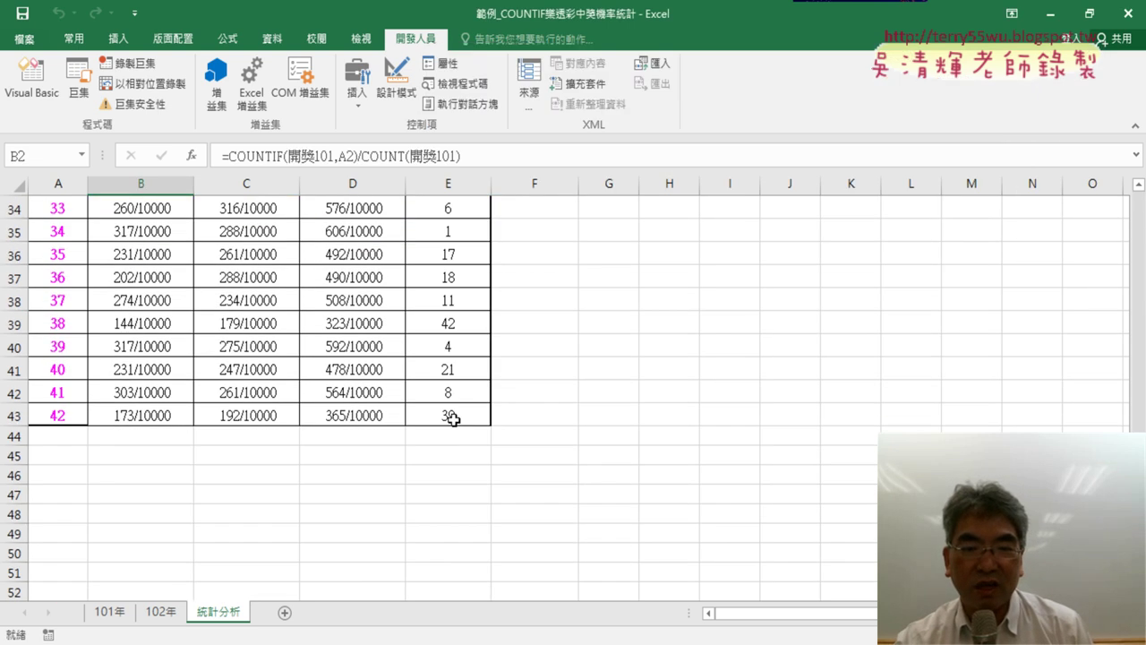
pyautogui.click(31, 76)
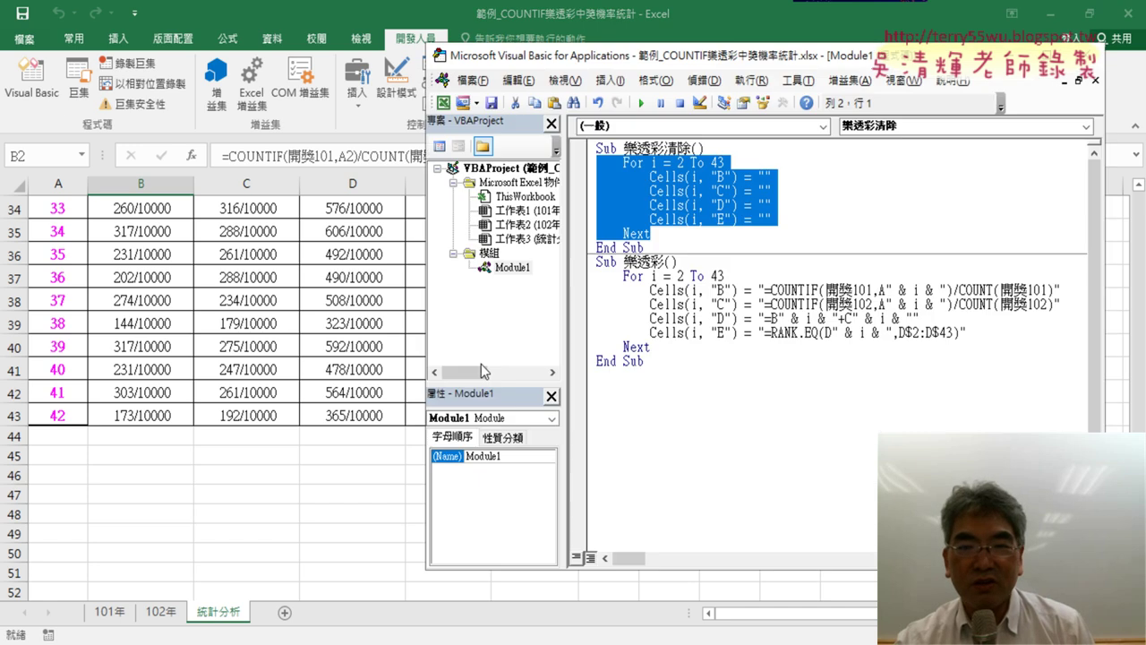
pyautogui.click(359, 270)
pyautogui.scroll(4, 359, 271)
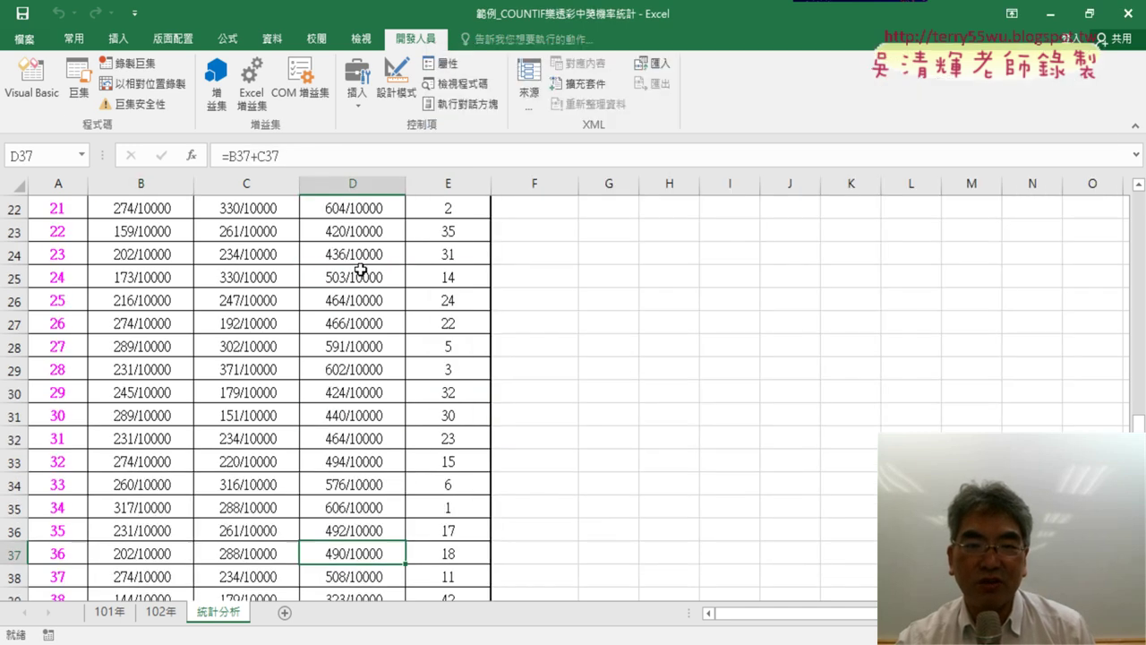
pyautogui.scroll(7, 359, 271)
pyautogui.click(52, 96)
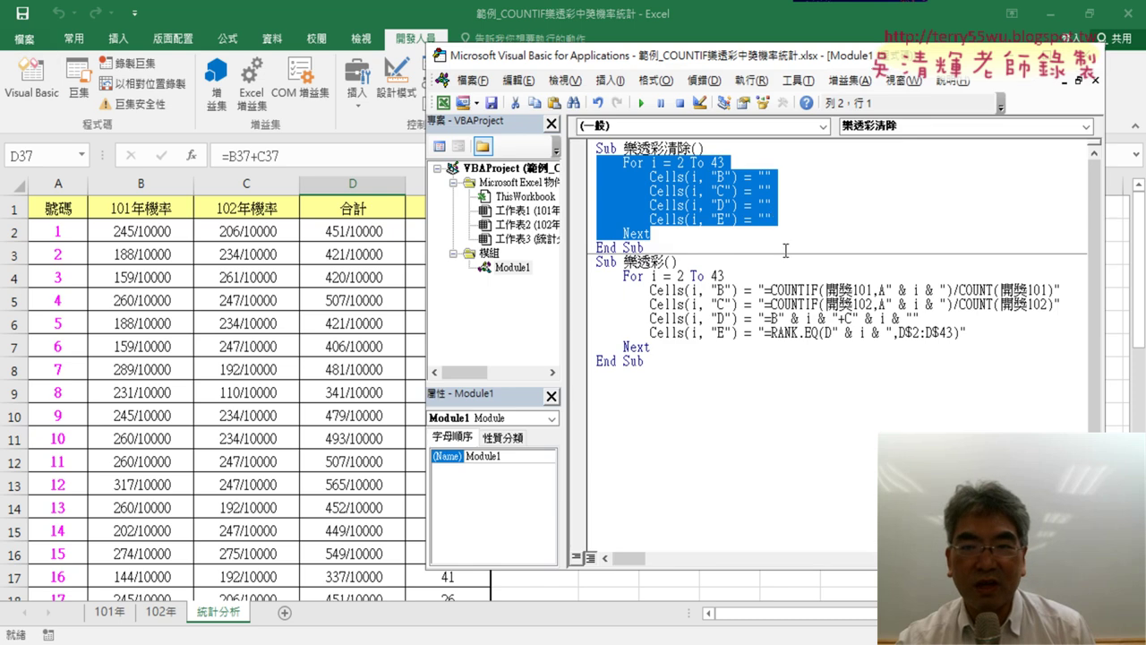
pyautogui.click(732, 190)
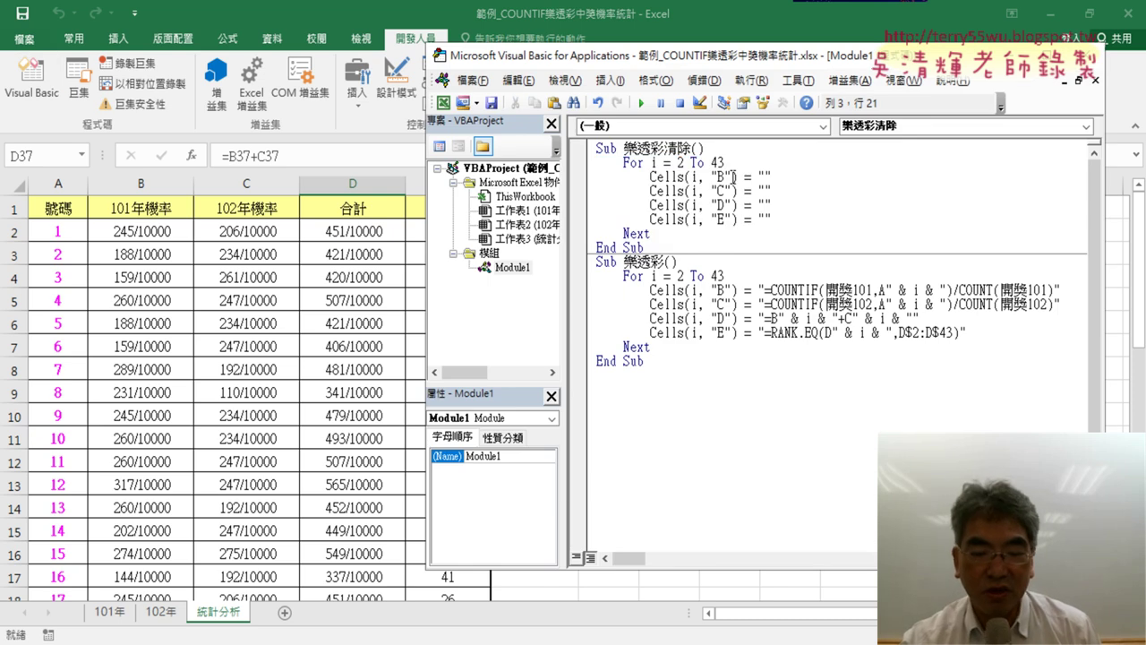
# Step through 樂透彩清除 row by row with F8, then continue it to completion
pyautogui.press('F8')
pyautogui.press('F8')
pyautogui.press('F8')
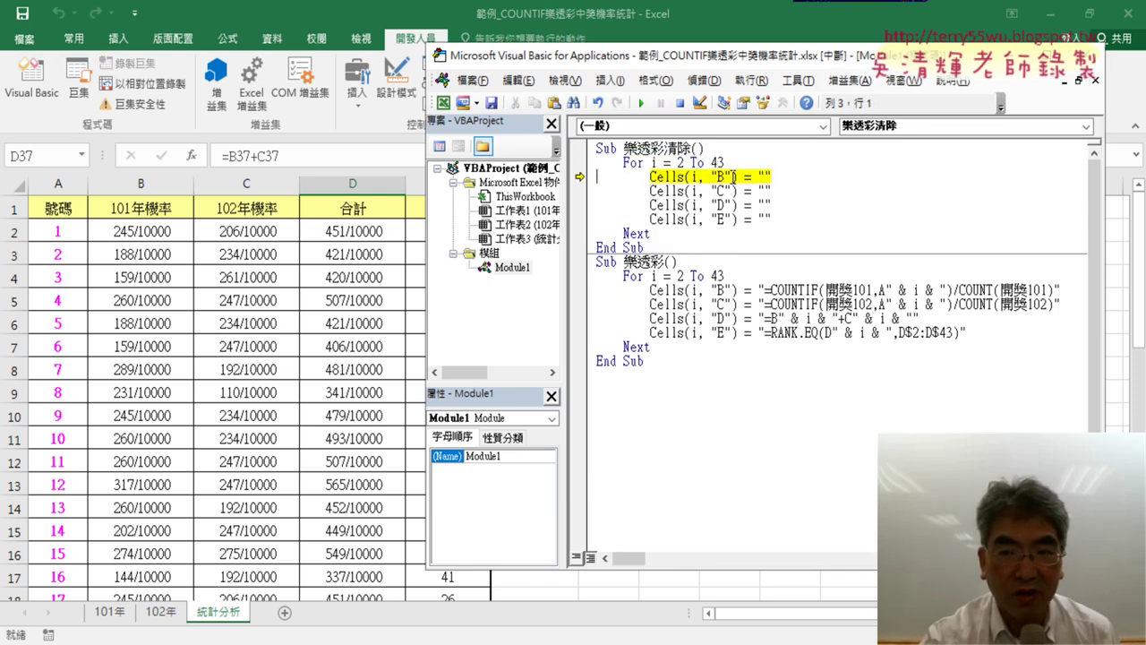
pyautogui.press('F8')
pyautogui.press('F8')
pyautogui.press('F8')
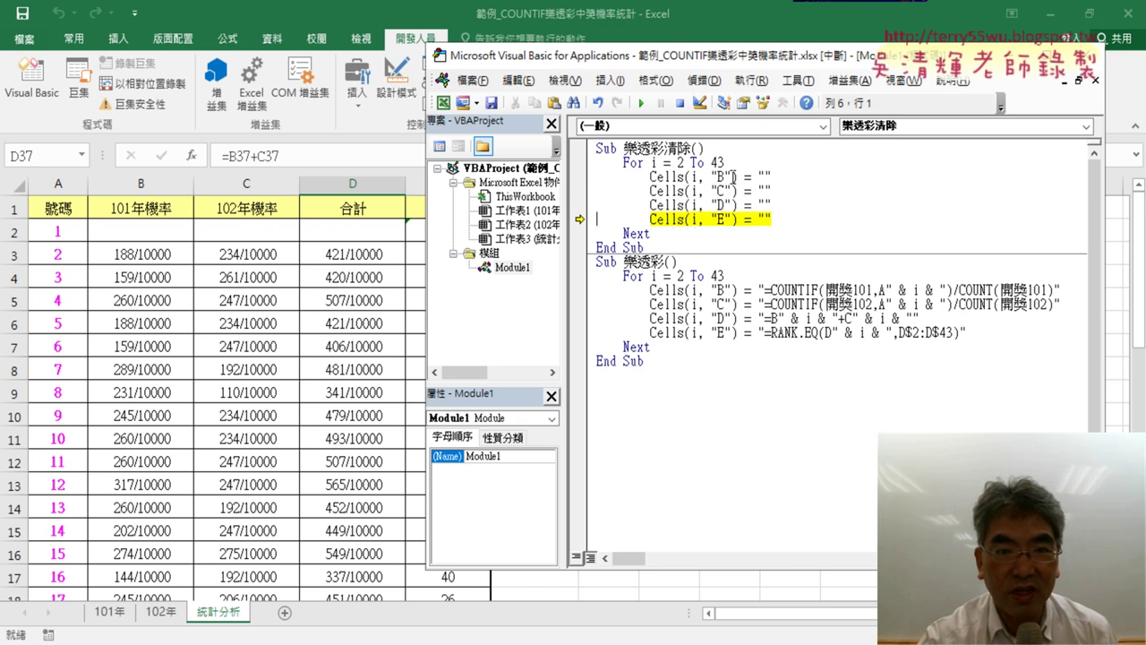
pyautogui.press('F8')
pyautogui.press('F8')
pyautogui.press('F8')
pyautogui.press('F8')
pyautogui.press('F8')
pyautogui.press('F8')
pyautogui.press('F8')
pyautogui.press('F8')
pyautogui.press('F8')
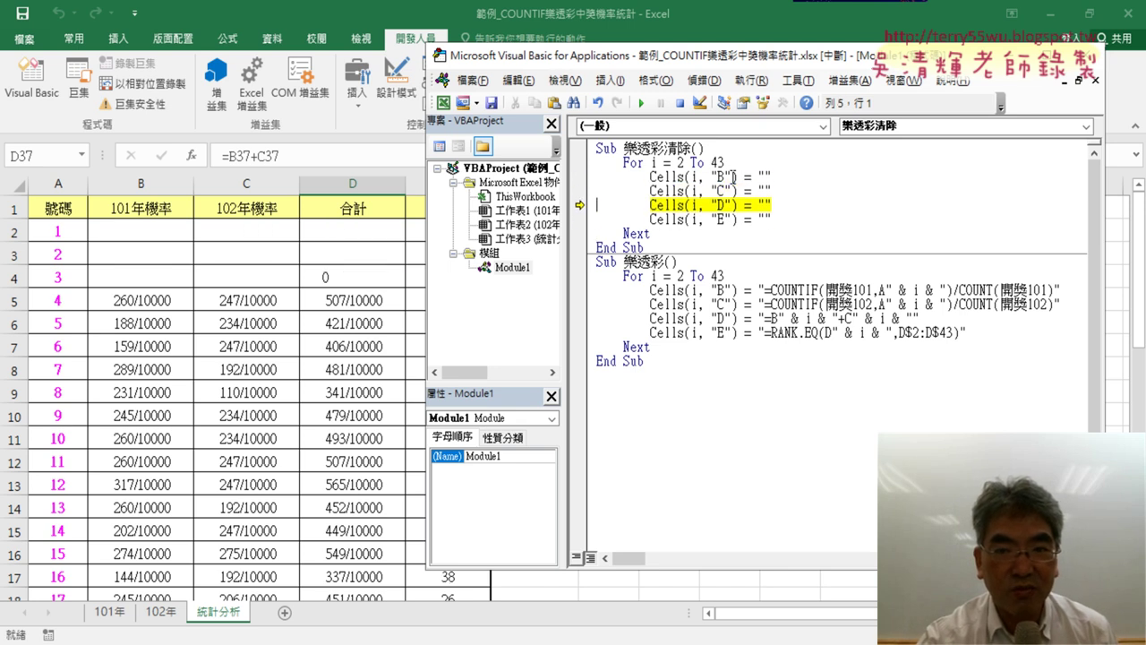
pyautogui.press('F8')
pyautogui.press('F8')
pyautogui.press('F8')
pyautogui.press('F8')
pyautogui.press('F8')
pyautogui.press('F8')
pyautogui.press('F8')
pyautogui.press('F8')
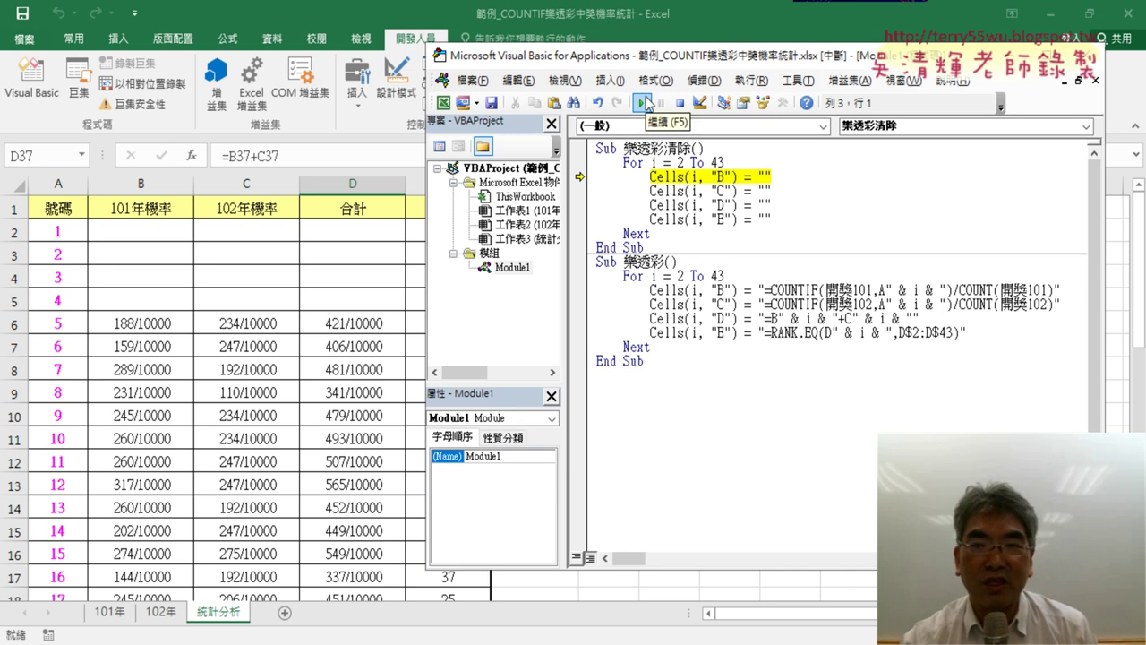
pyautogui.click(644, 104)
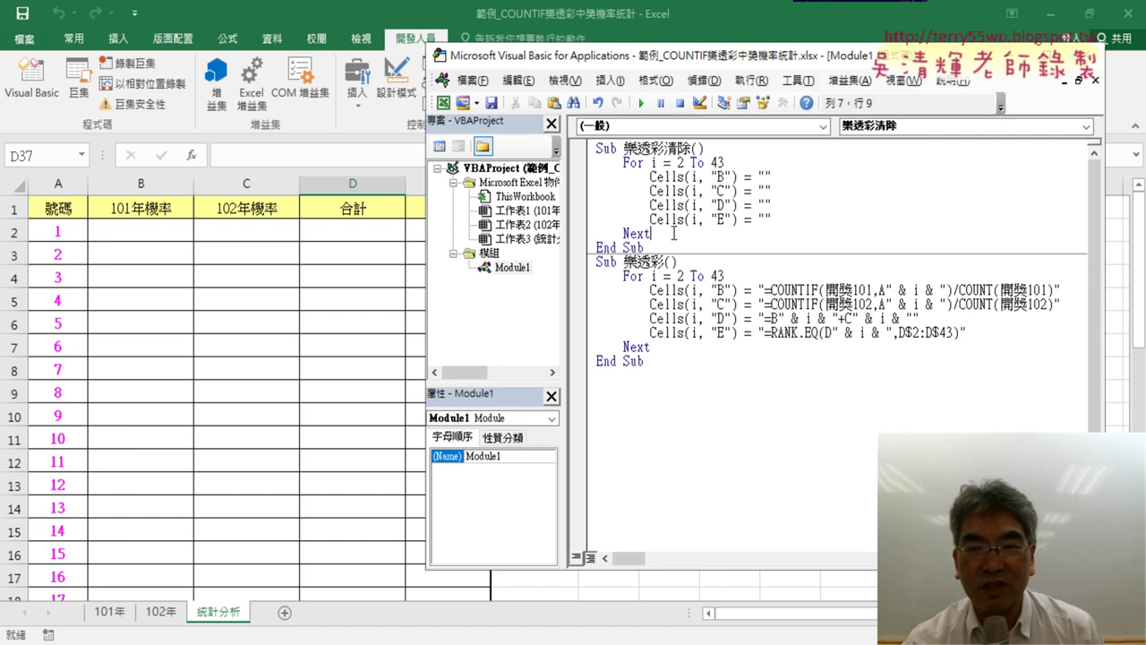
pyautogui.moveTo(674, 234); pyautogui.dragTo(596, 175)
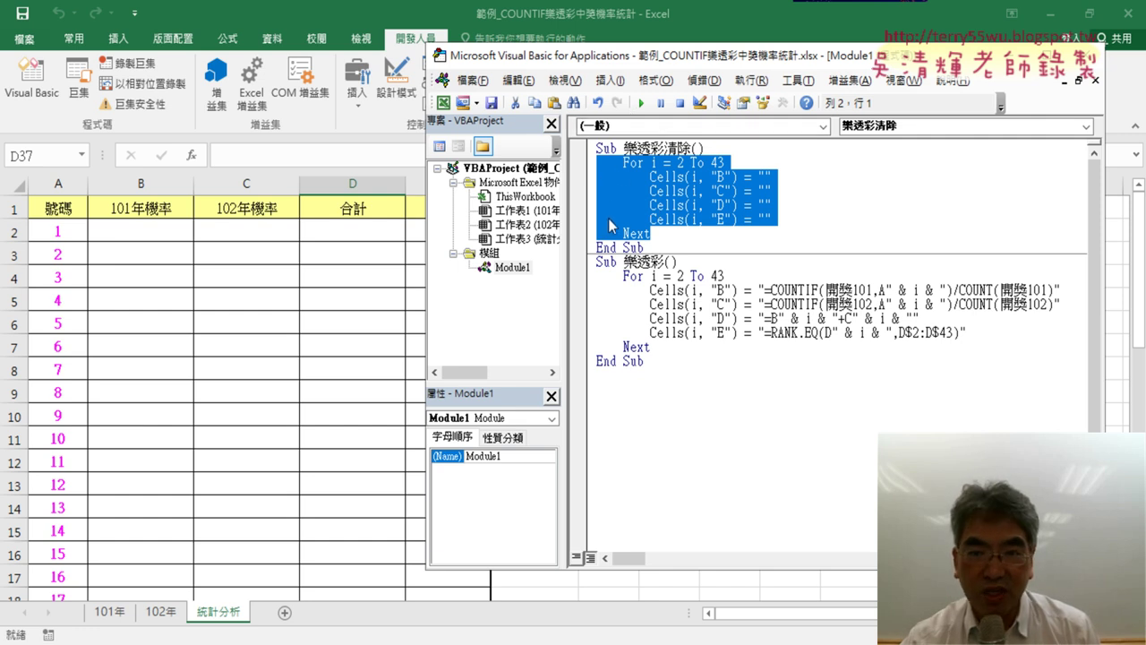
pyautogui.click(599, 162)
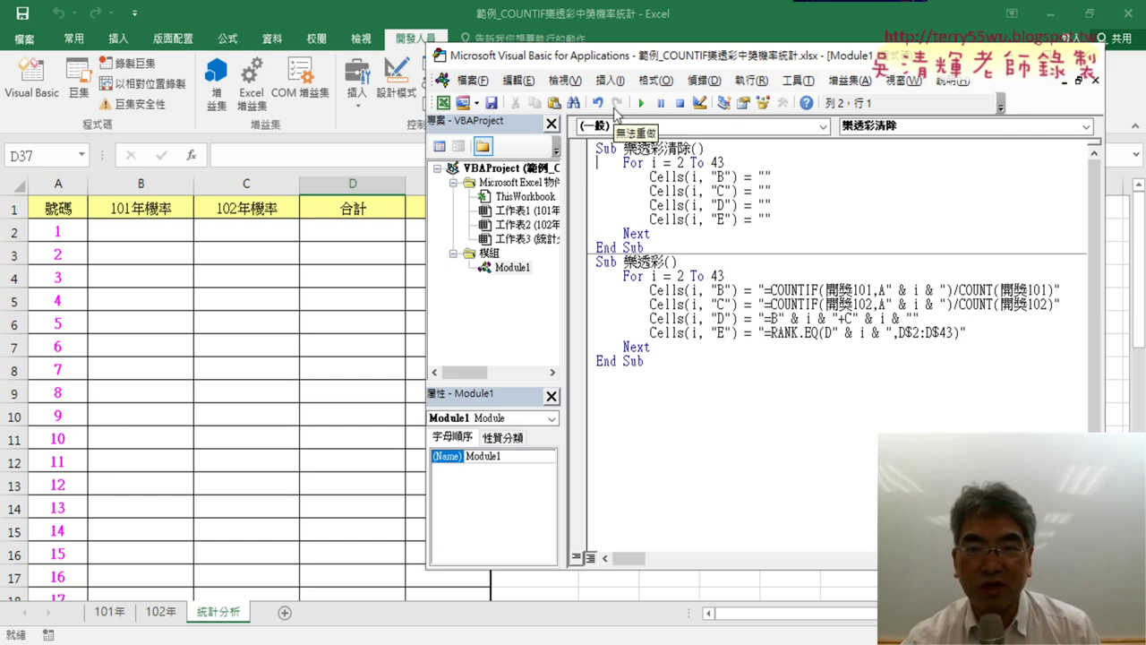
# Show the 編輯 toolbar and dock it above the code window
pyautogui.rightClick(620, 109)
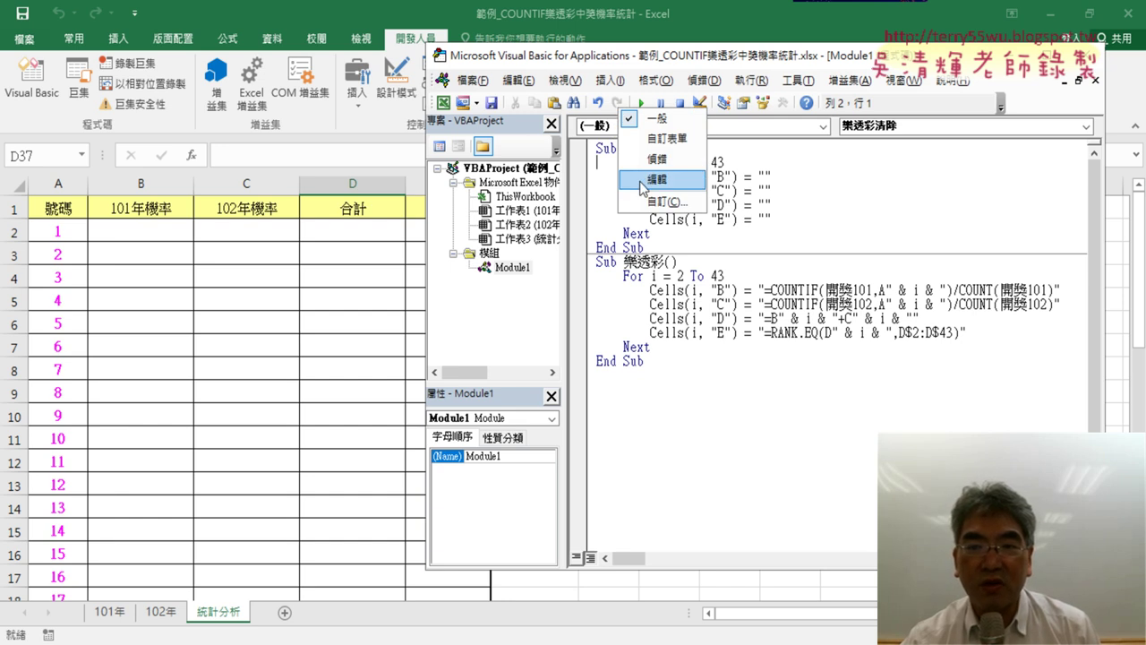
pyautogui.click(643, 183)
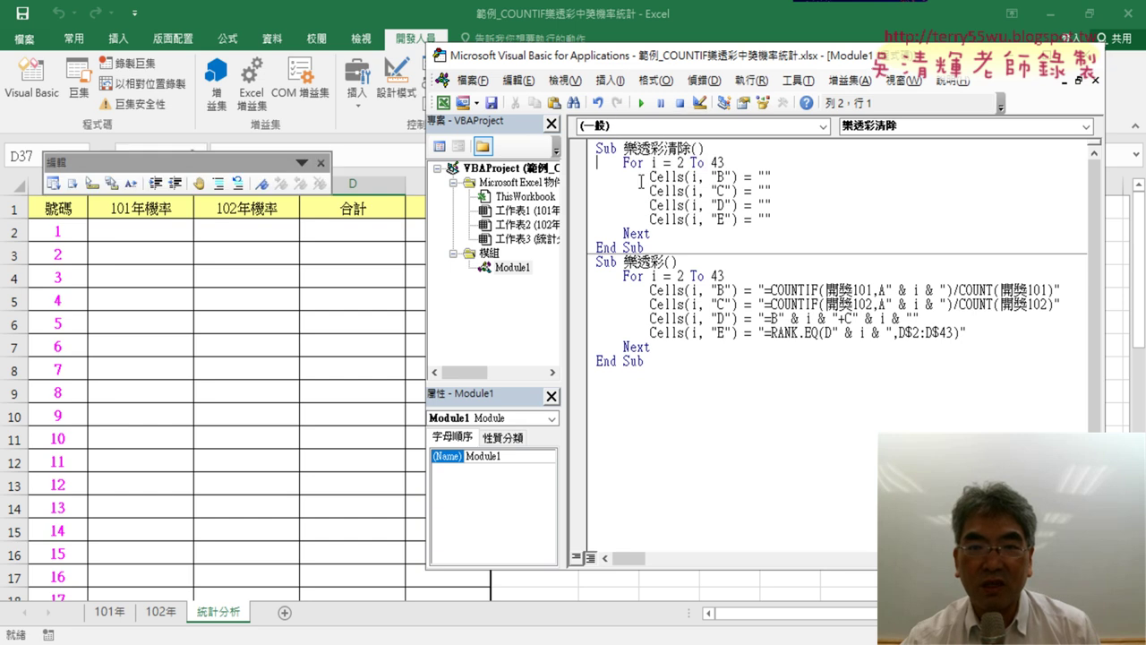
pyautogui.moveTo(225, 173); pyautogui.dragTo(599, 128)
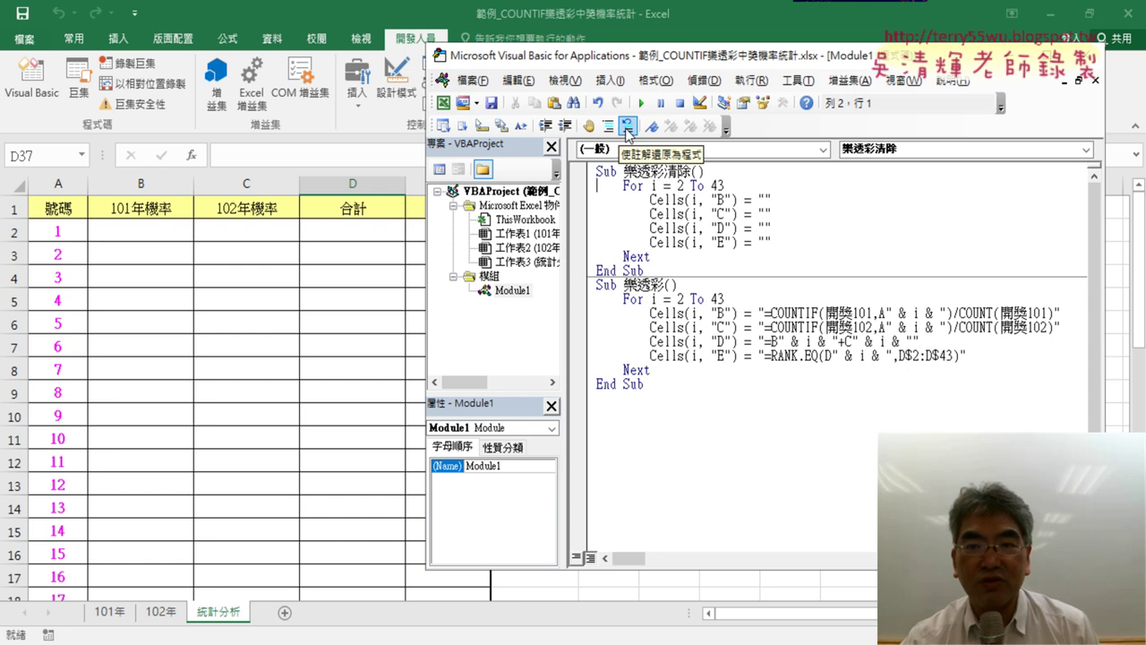
# Comment out the For…Next loop lines in 樂透彩清除 with Comment Block
pyautogui.moveTo(656, 258); pyautogui.dragTo(599, 184)
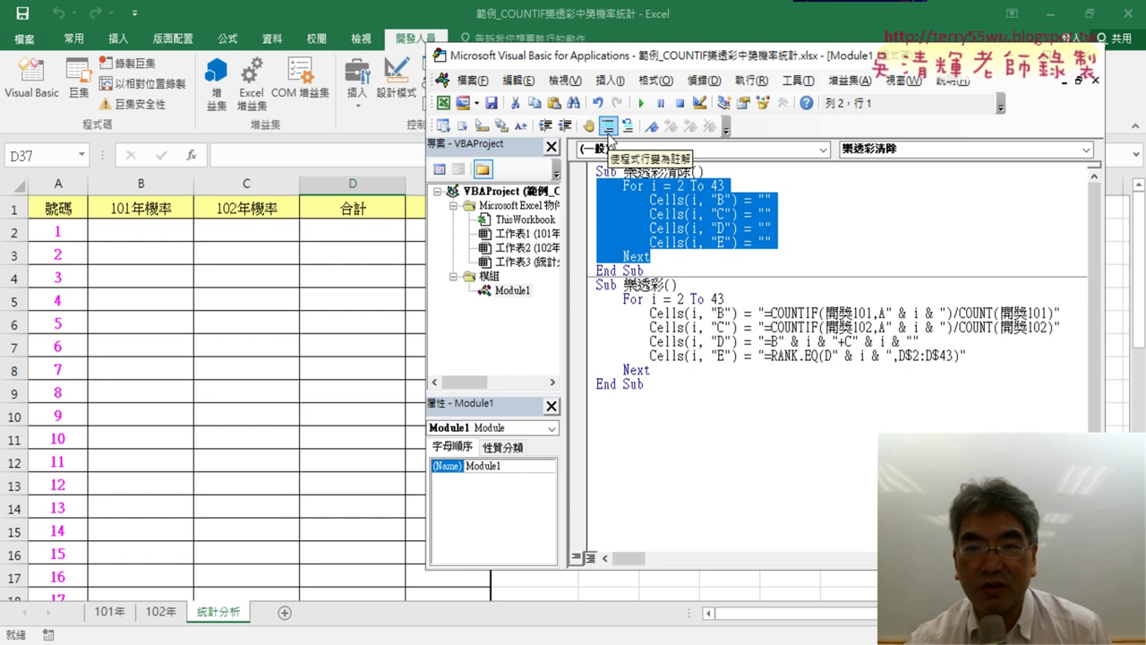
pyautogui.click(608, 126)
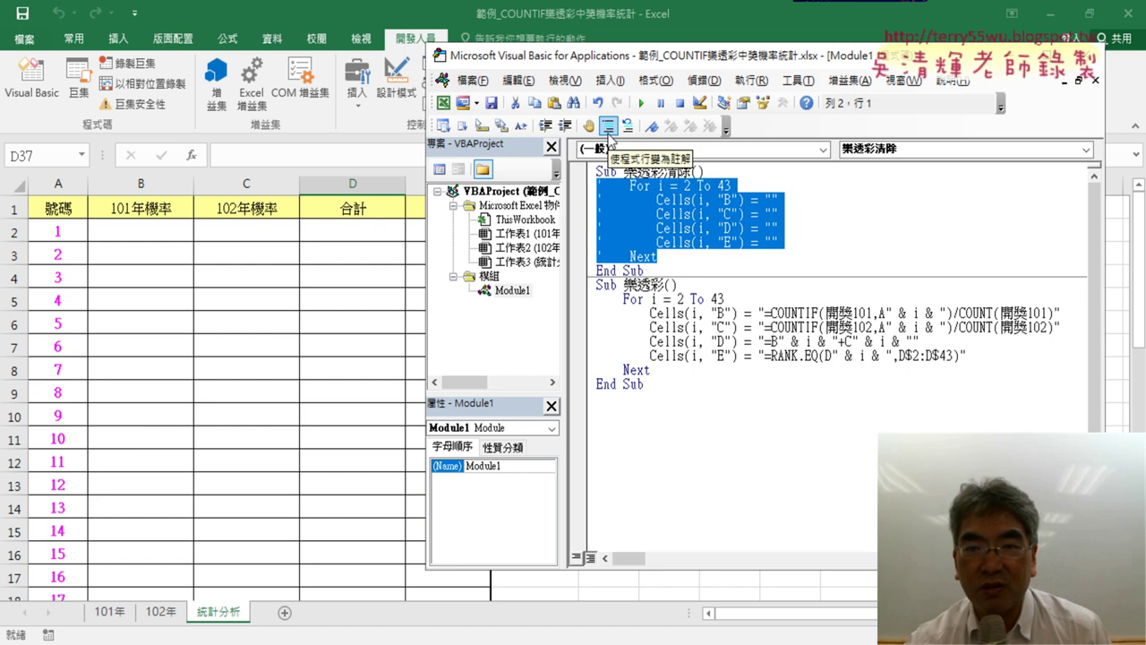
pyautogui.click(707, 251)
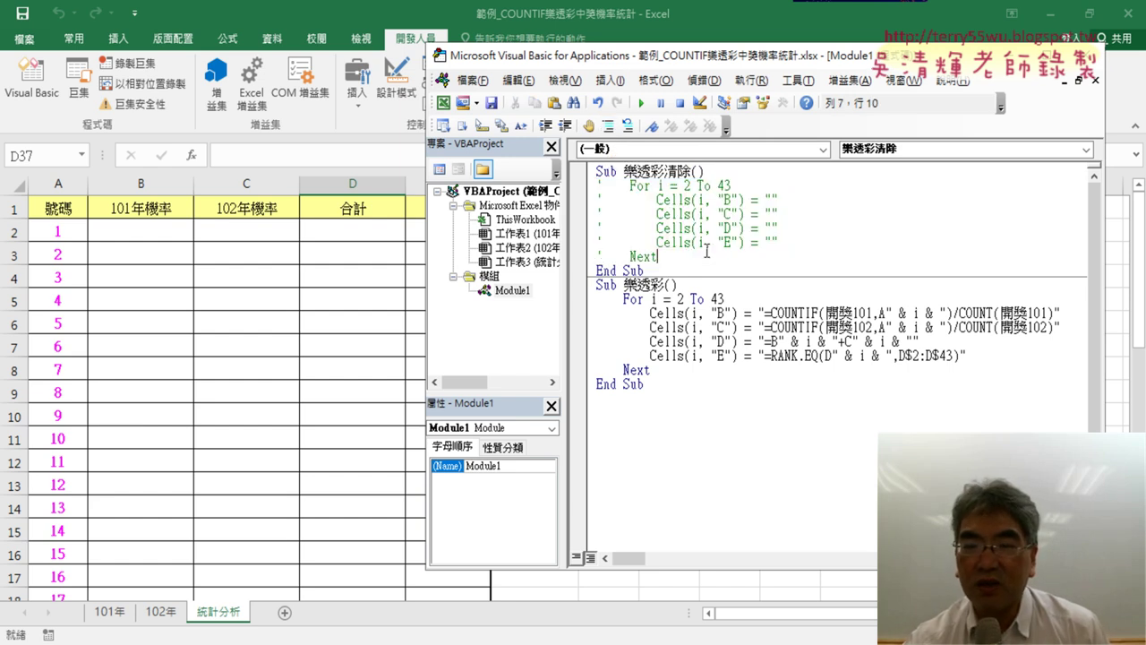
pyautogui.moveTo(649, 254); pyautogui.dragTo(593, 185)
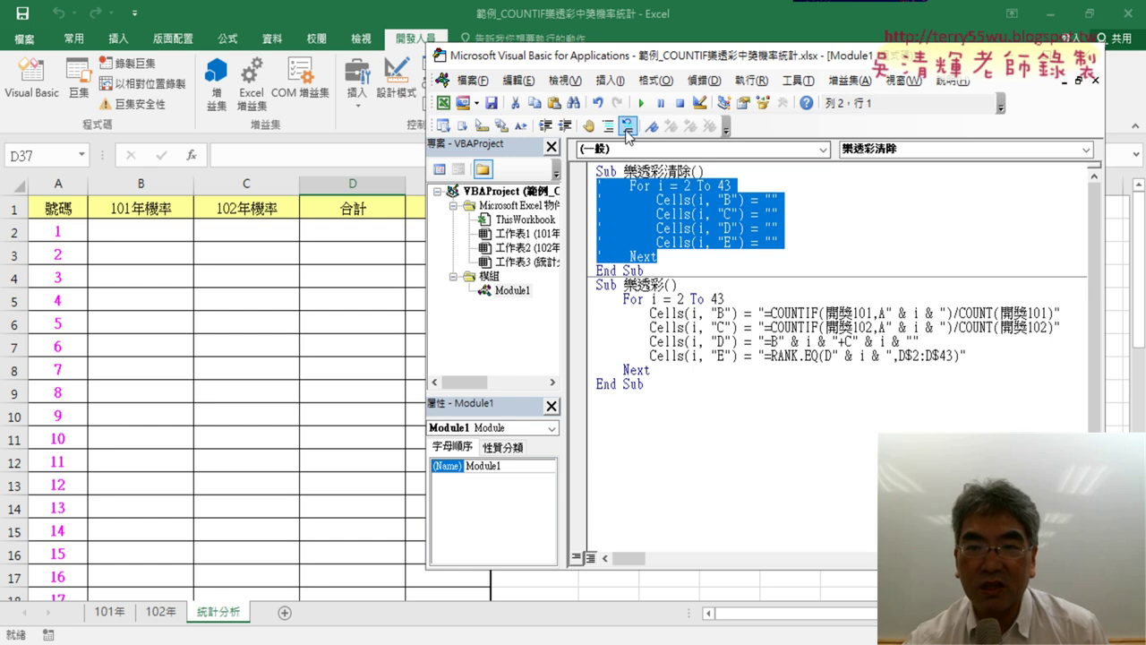
pyautogui.click(627, 126)
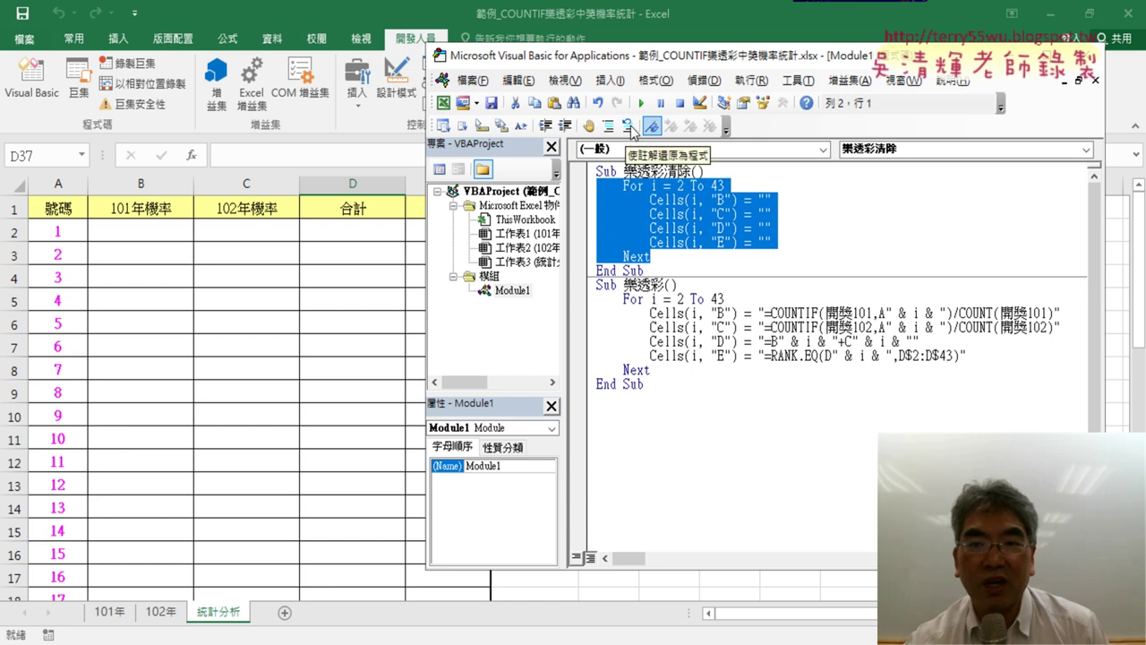
pyautogui.click(608, 127)
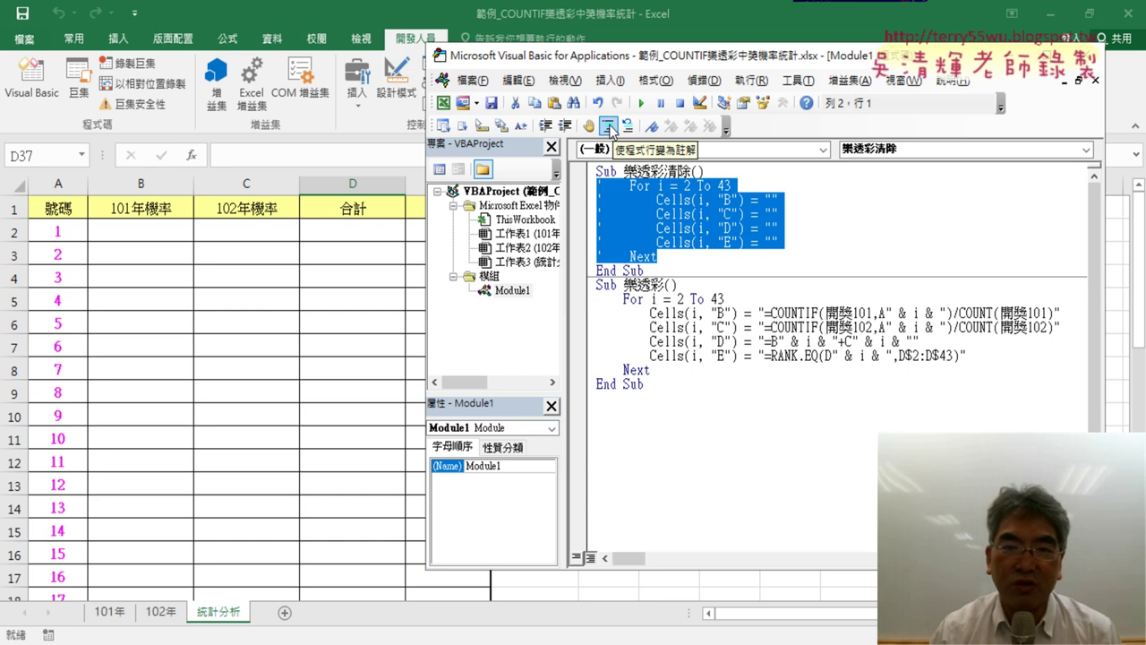
# Below Next, start an indented line reading Range("B:E43") = ""
pyautogui.click(666, 257)
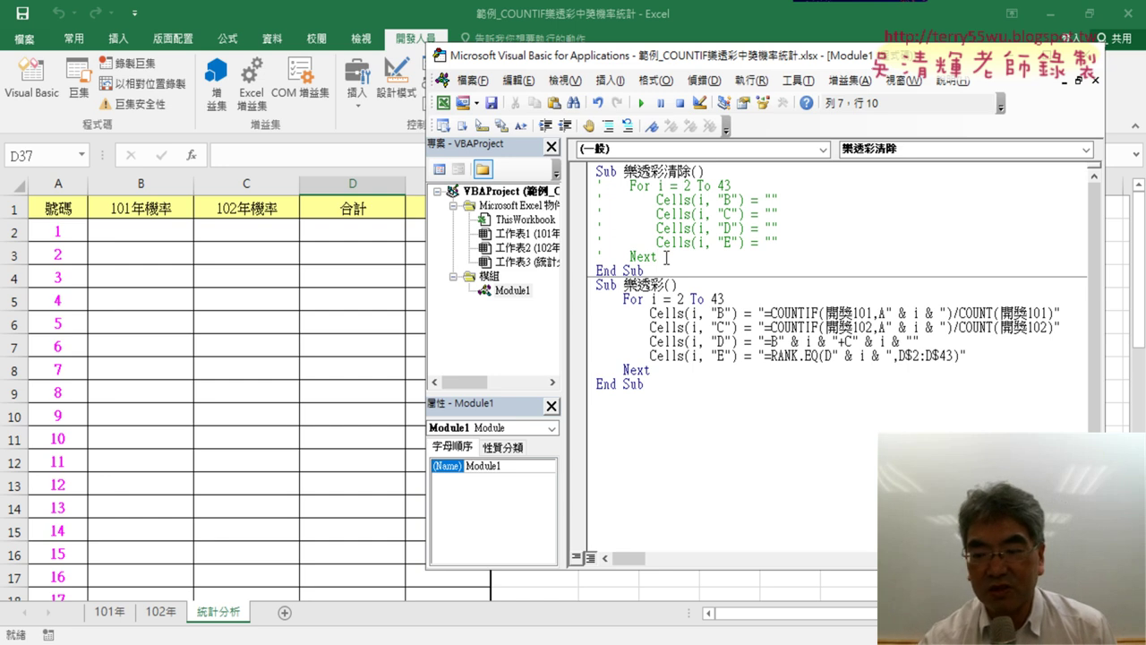
pyautogui.press('Return')
pyautogui.press('Tab')
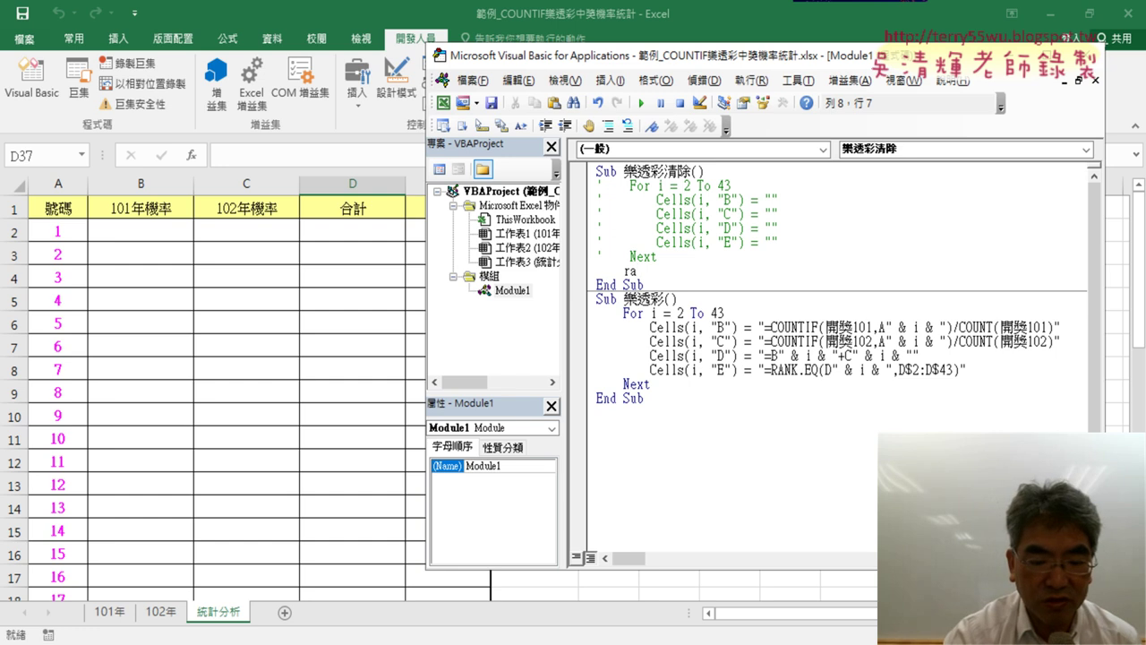
pyautogui.write('nge("')
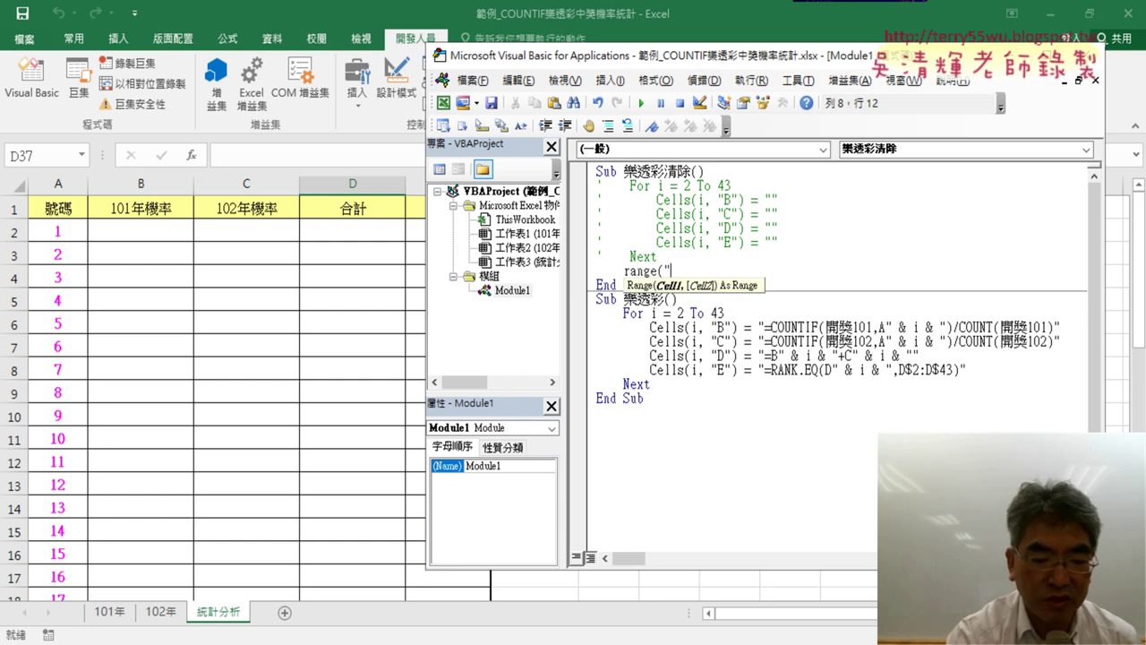
pyautogui.write('B')
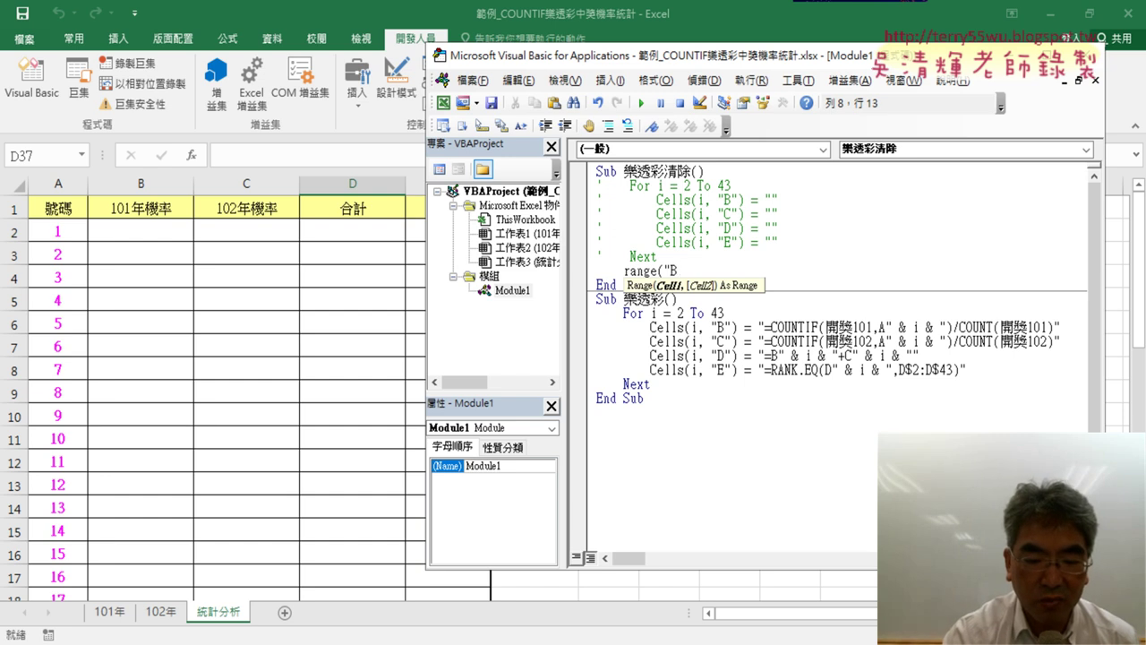
pyautogui.write(':E')
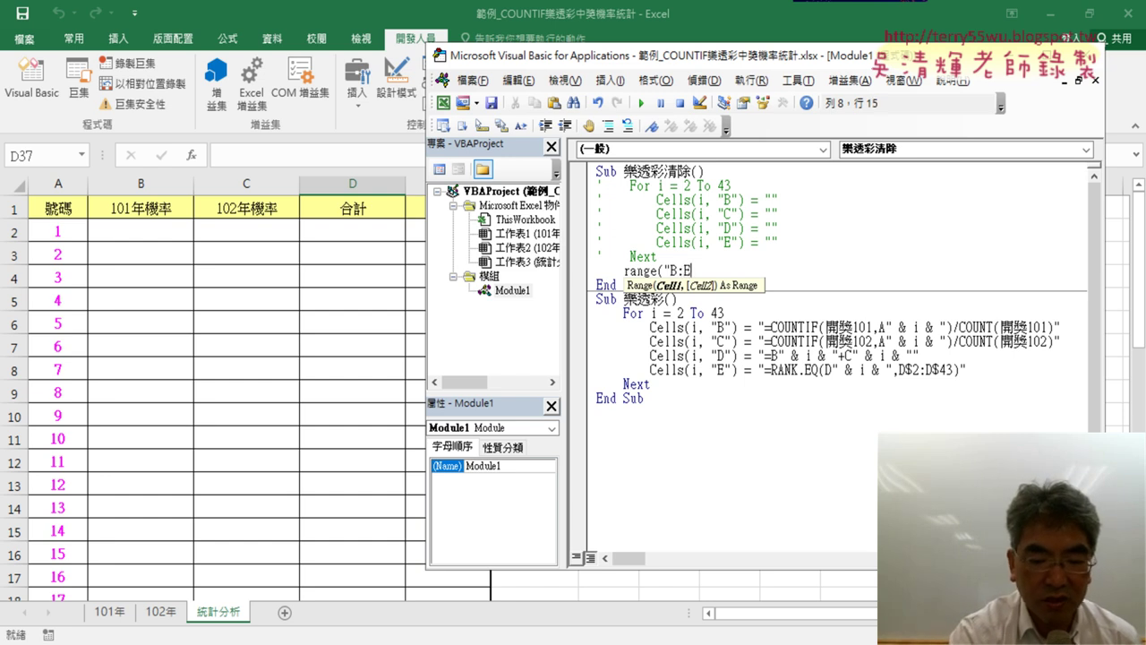
pyautogui.write('43')
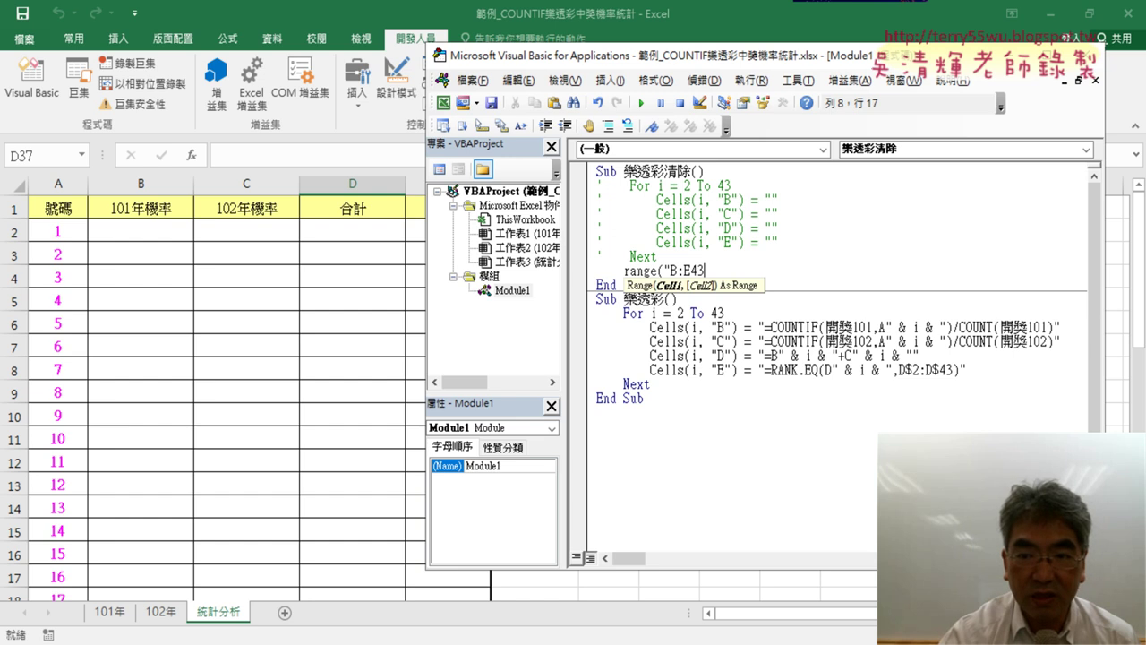
pyautogui.write('")')
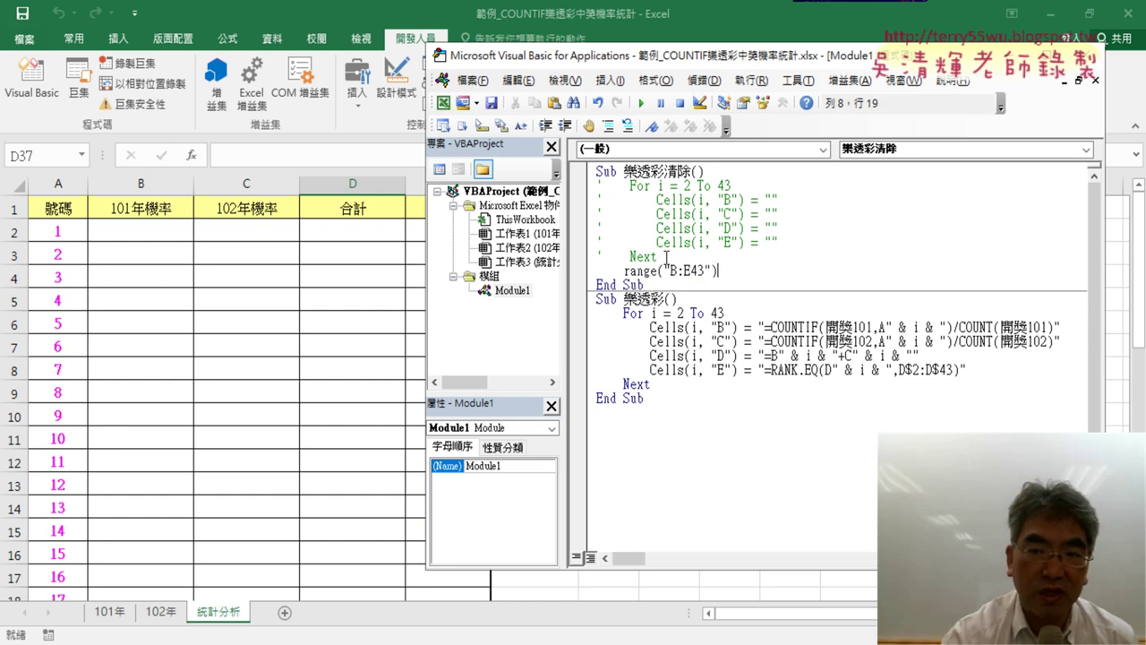
pyautogui.write('="')
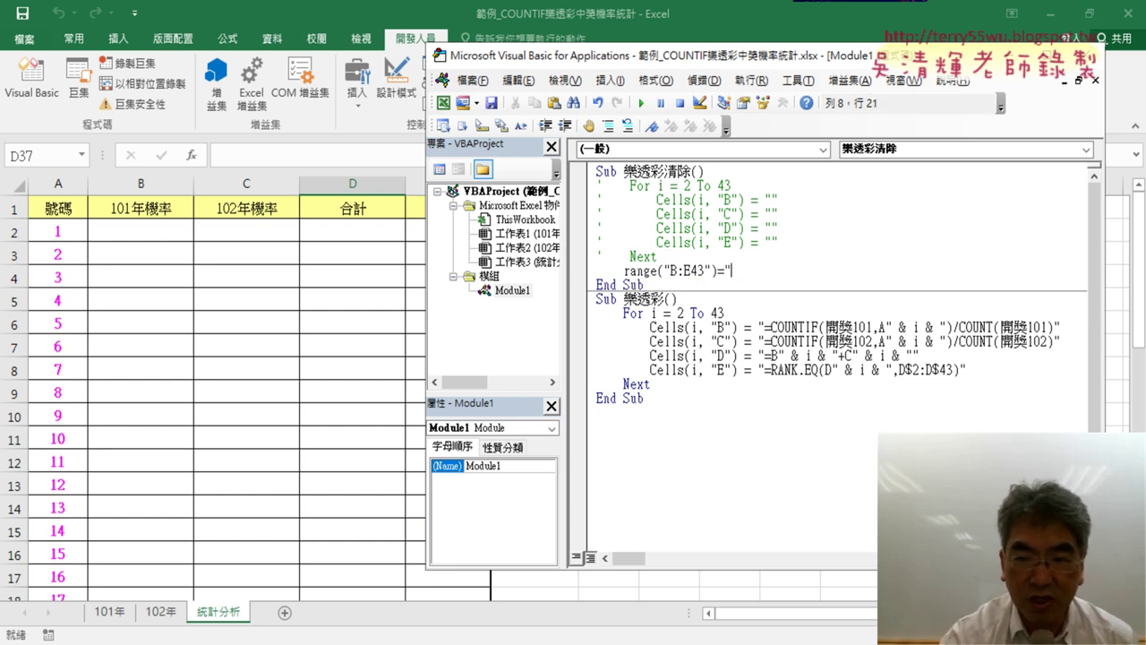
# Finish the Range line and run the 樂透彩 fill macro to repopulate the table
pyautogui.click(841, 445)
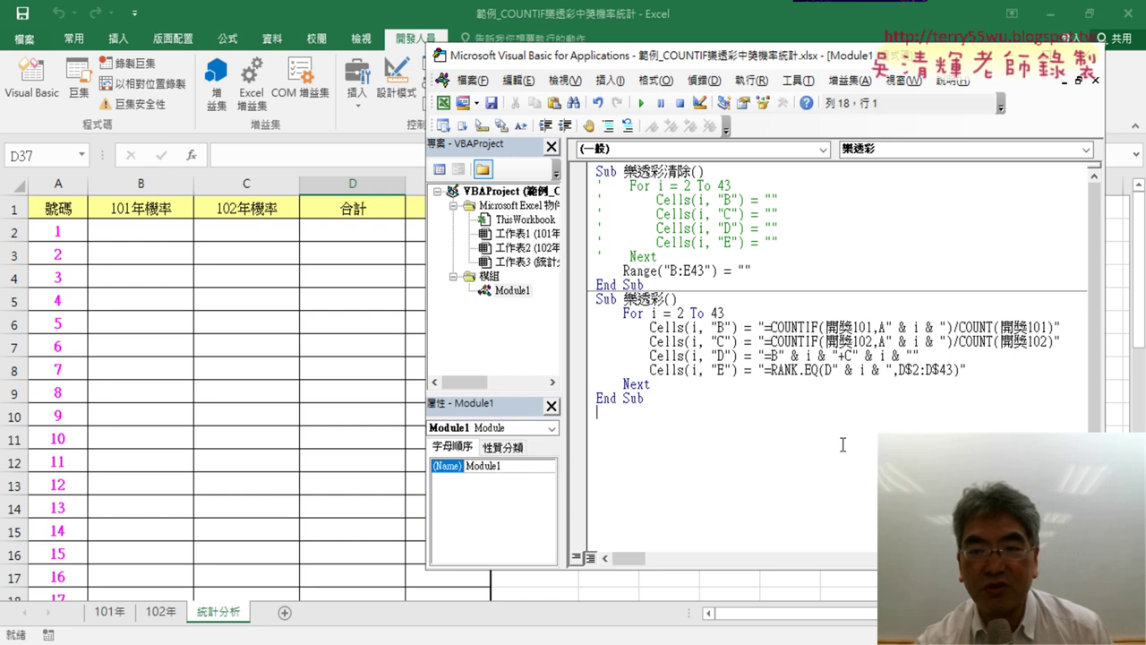
pyautogui.moveTo(724, 270); pyautogui.dragTo(754, 271)
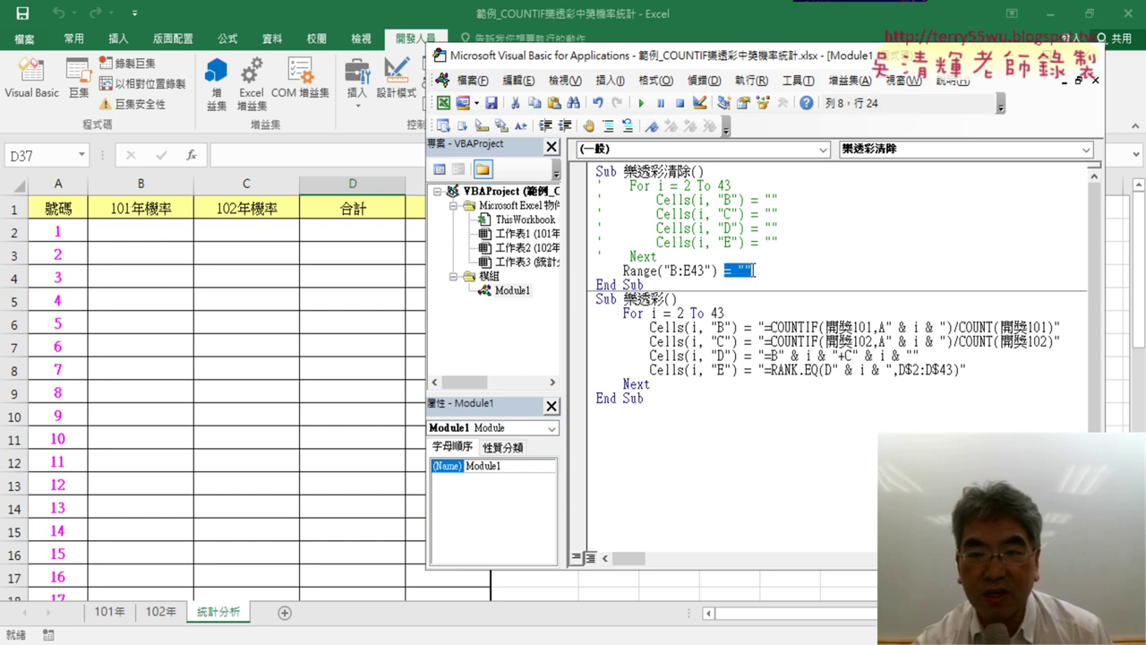
pyautogui.click(753, 341)
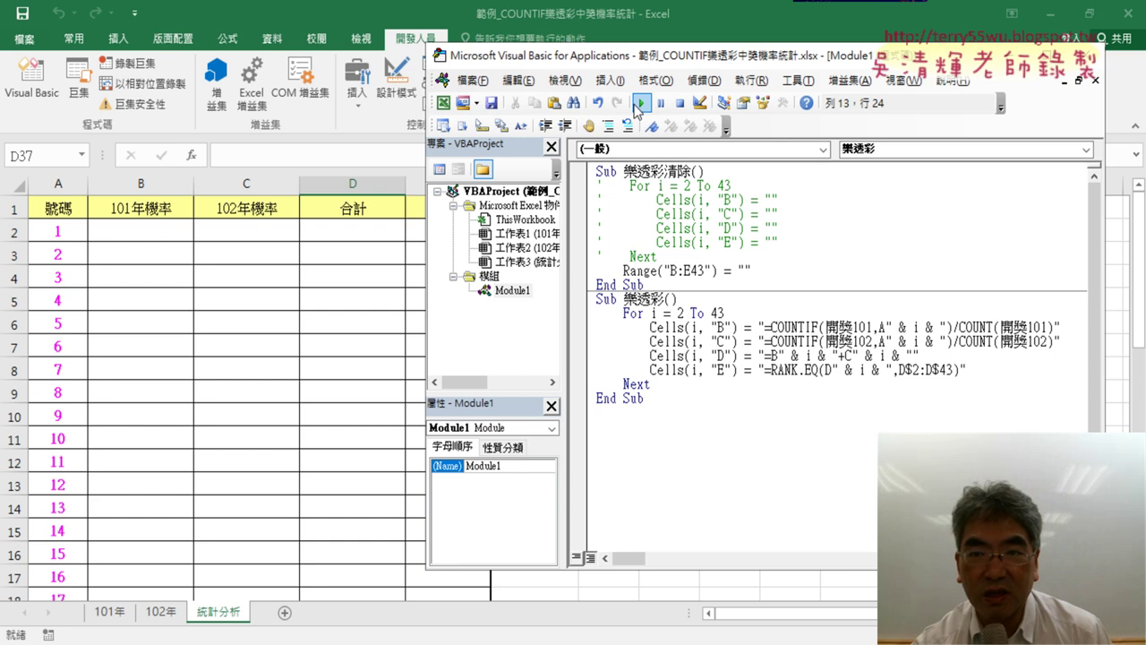
pyautogui.click(639, 104)
# Run the clear macro, fix the 1004 error by changing the range to B2:E43, then resume
pyautogui.click(692, 258)
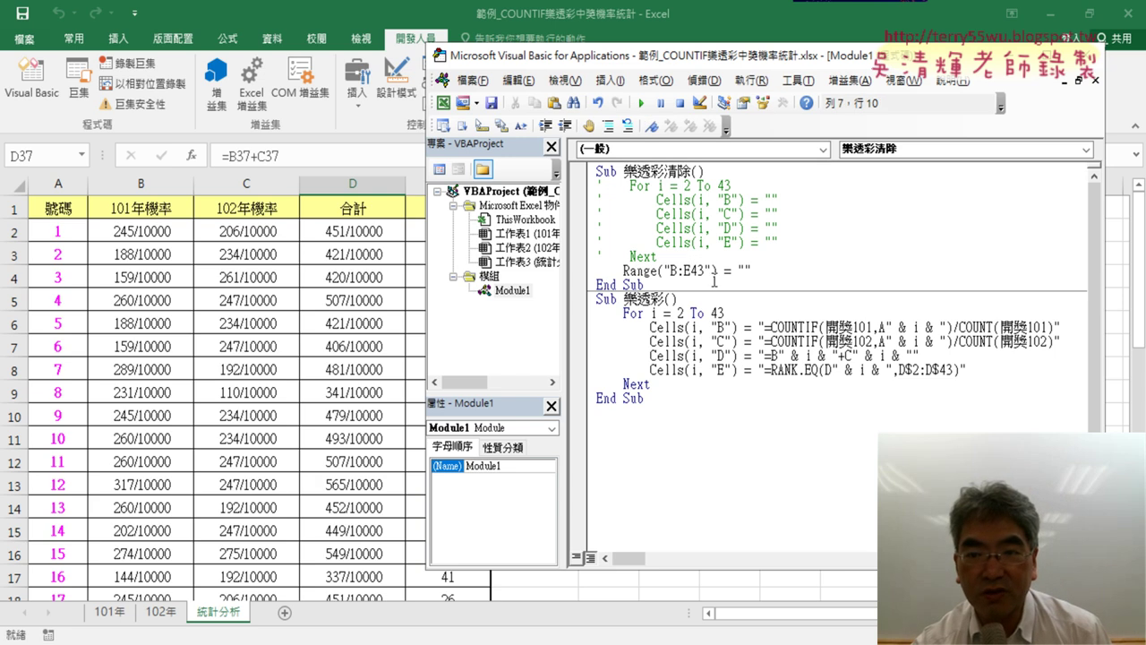
pyautogui.moveTo(752, 270); pyautogui.dragTo(723, 269)
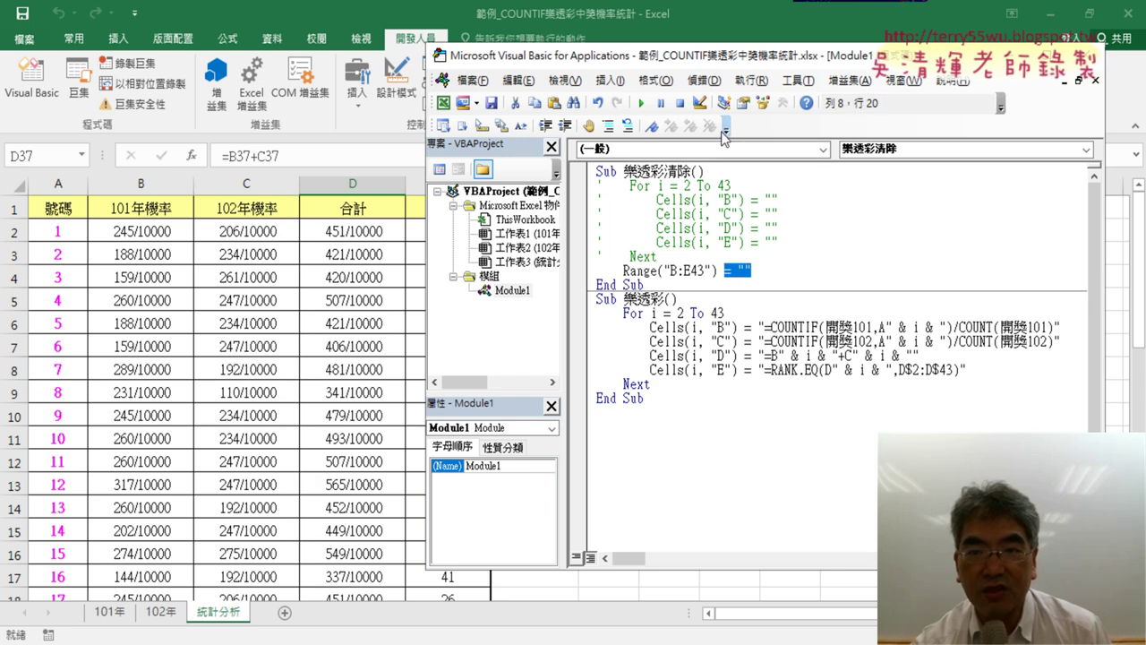
pyautogui.click(642, 104)
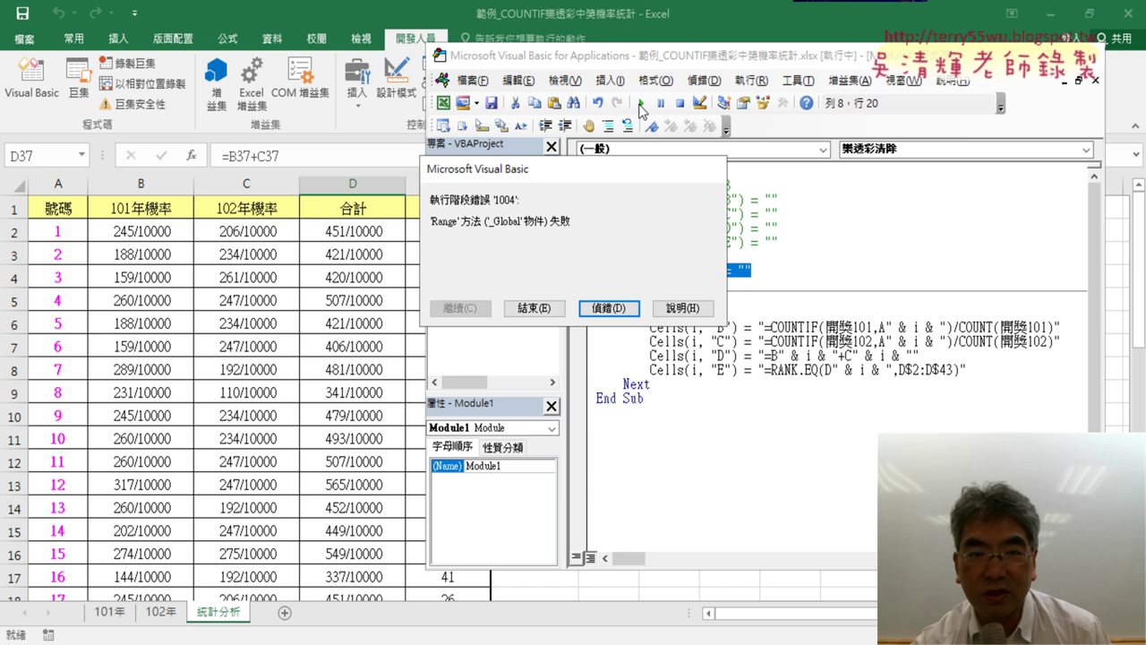
pyautogui.click(609, 308)
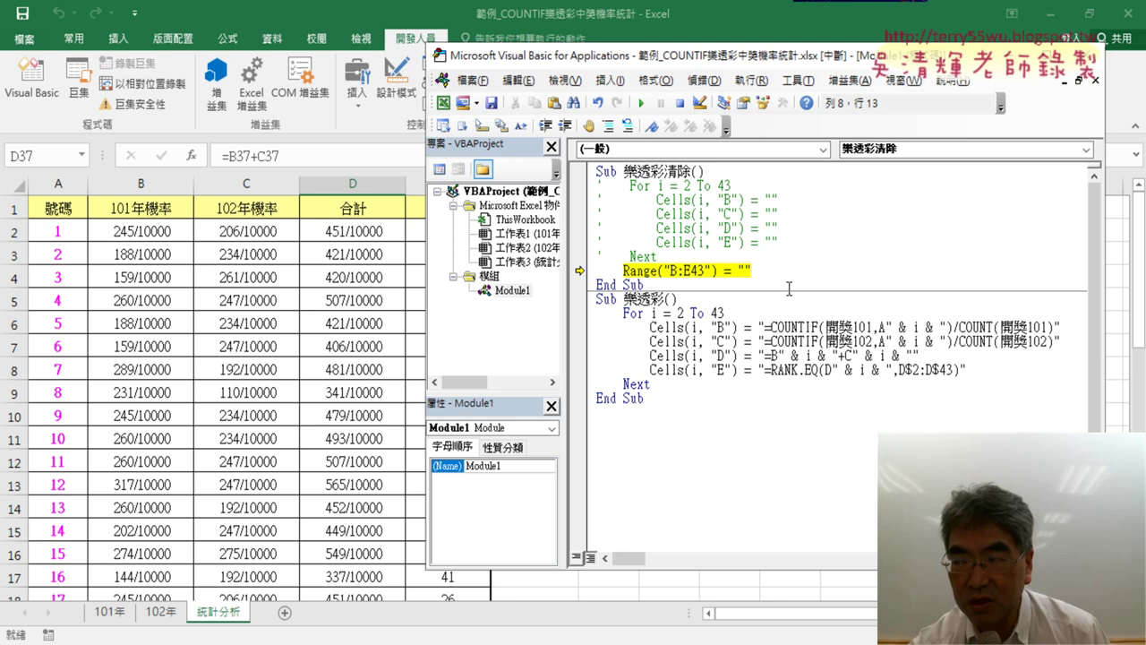
pyautogui.write('2')
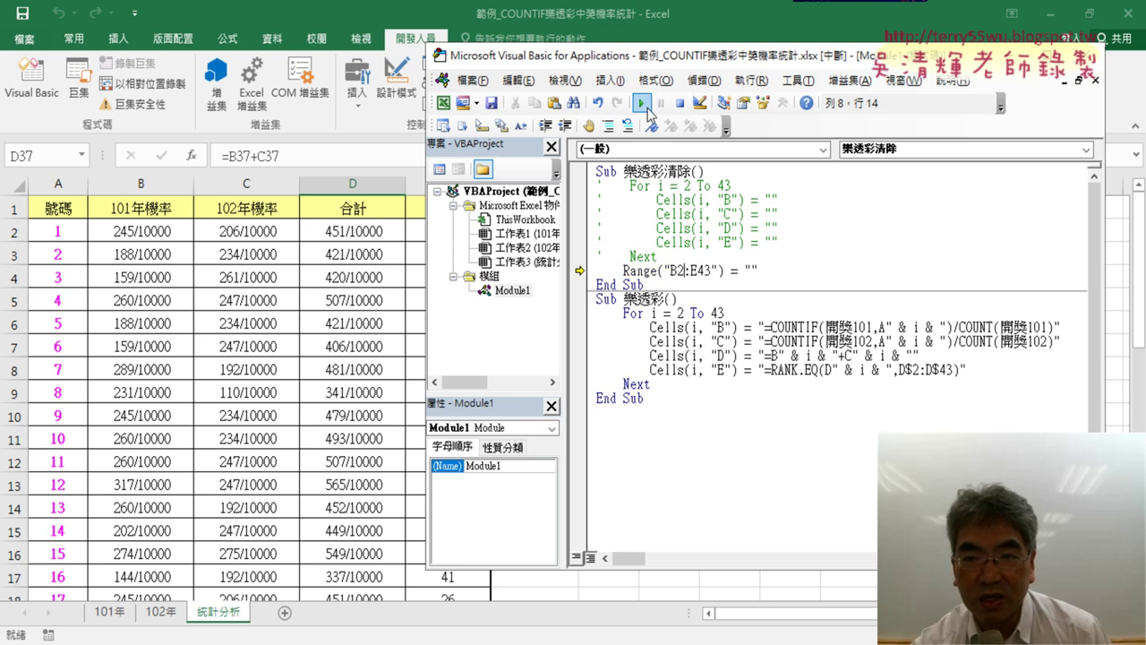
pyautogui.click(643, 104)
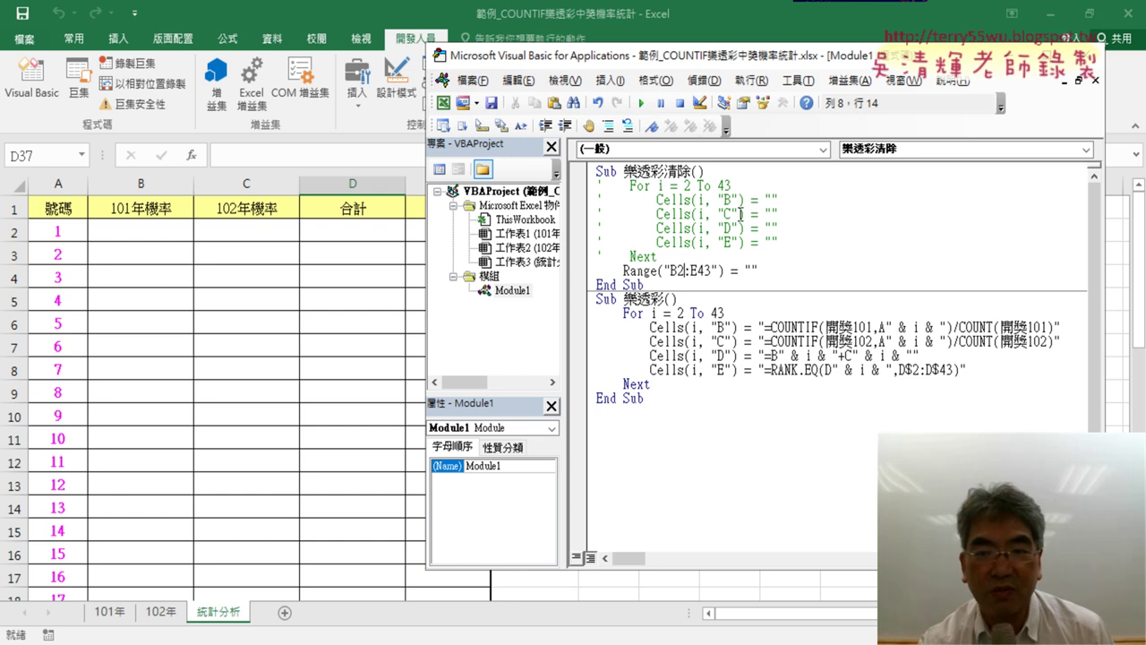
# Run Sub 樂透彩 and move the editor aside to view refilled rates, totals and ranks
pyautogui.click(726, 357)
pyautogui.moveTo(760, 271); pyautogui.dragTo(728, 271)
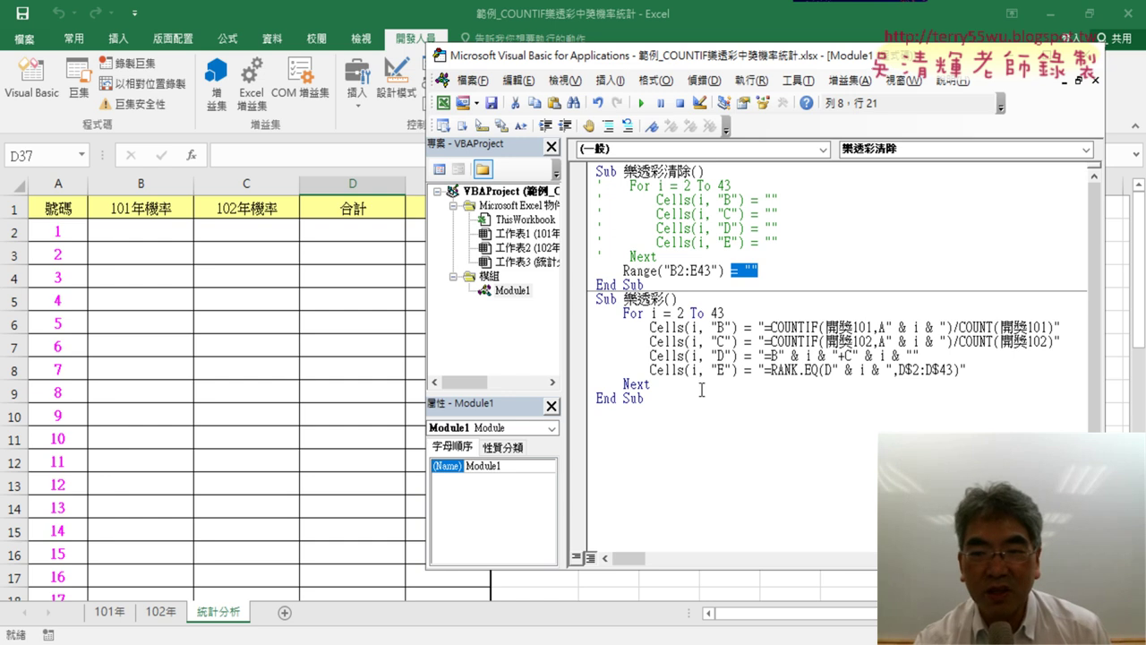
pyautogui.click(698, 344)
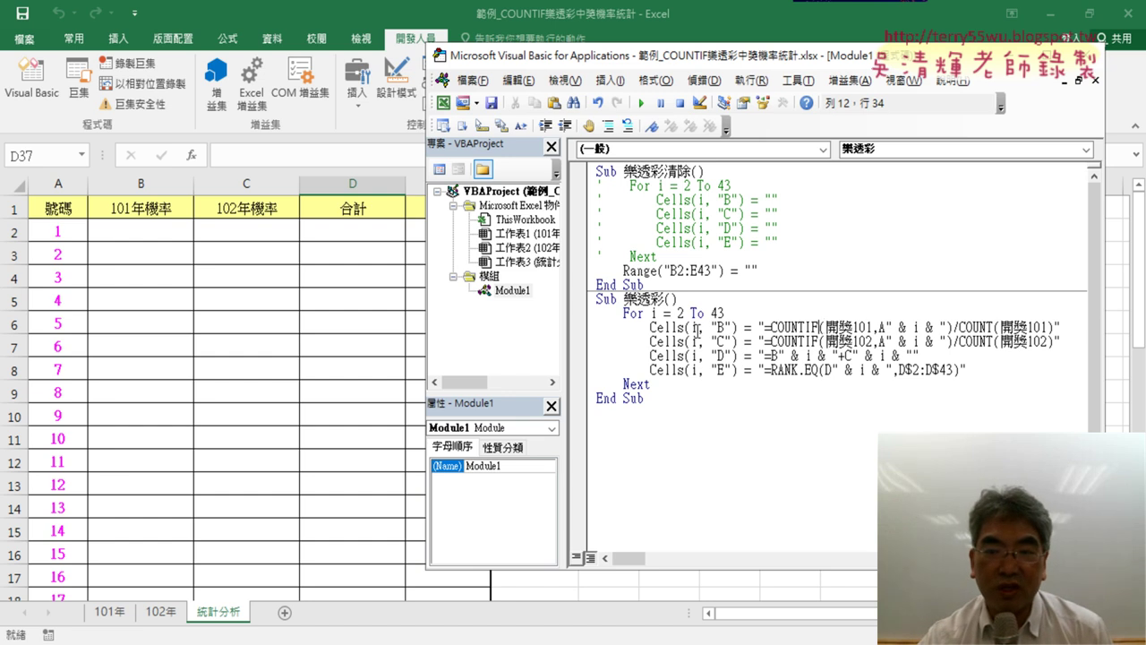
pyautogui.click(698, 342)
pyautogui.click(641, 103)
pyautogui.moveTo(663, 63); pyautogui.dragTo(776, 60)
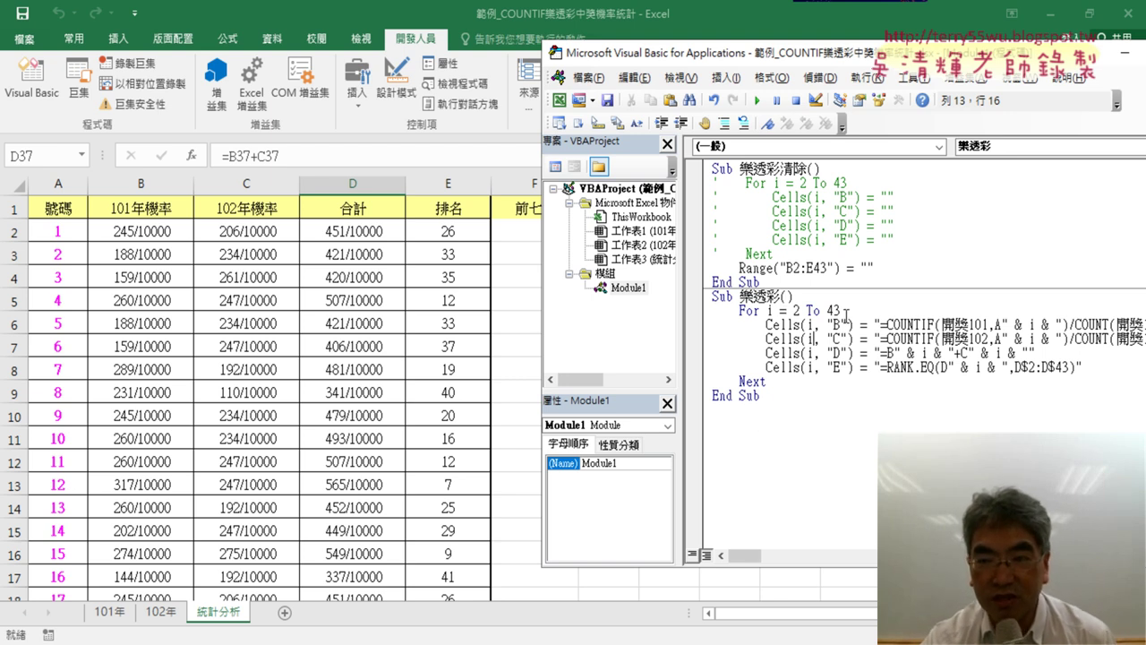
# Declare a new Sub 格式化() below the last End Sub
pyautogui.click(728, 425)
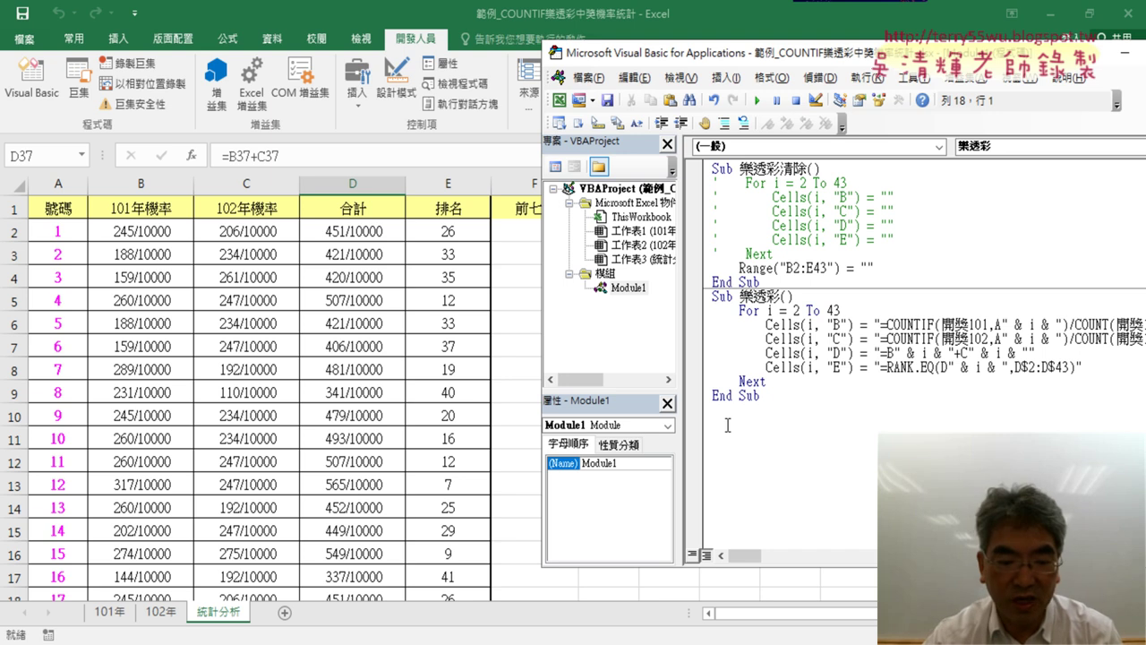
pyautogui.write('sub ')
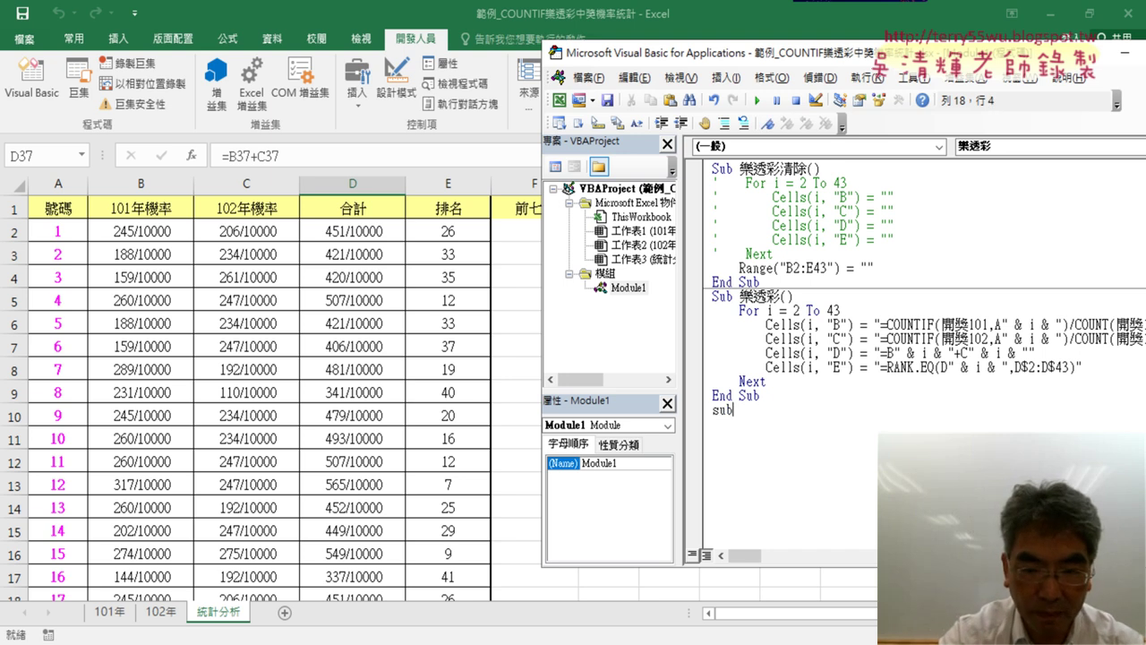
pyautogui.write('格')
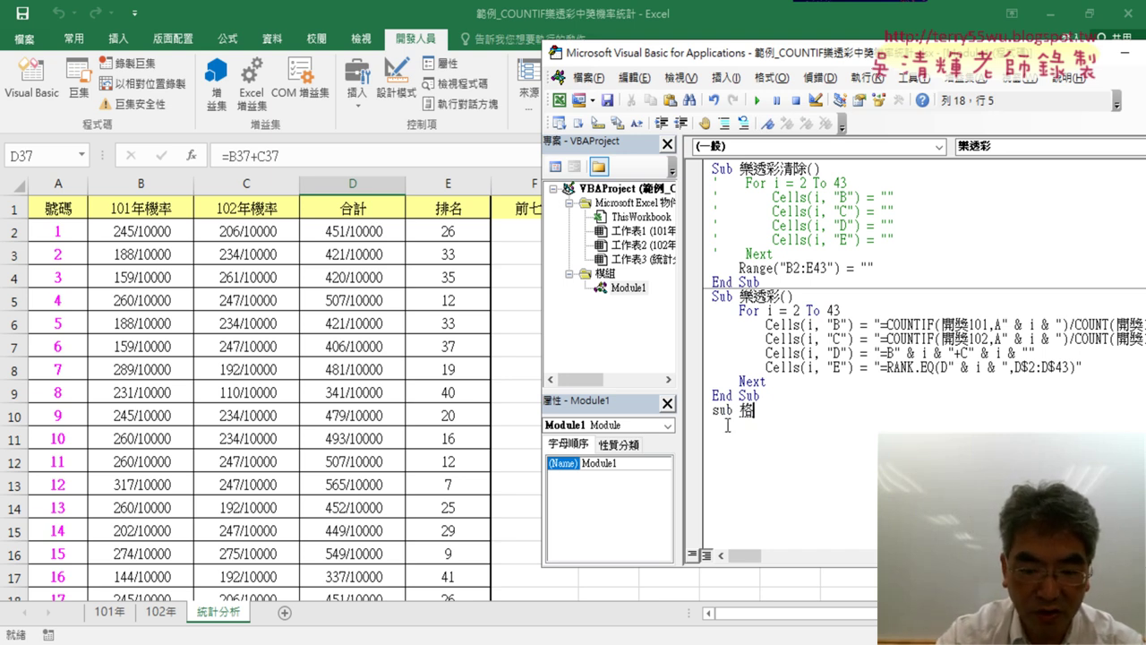
pyautogui.write('式ㄏㄨㄚ4')
pyautogui.press('Return')
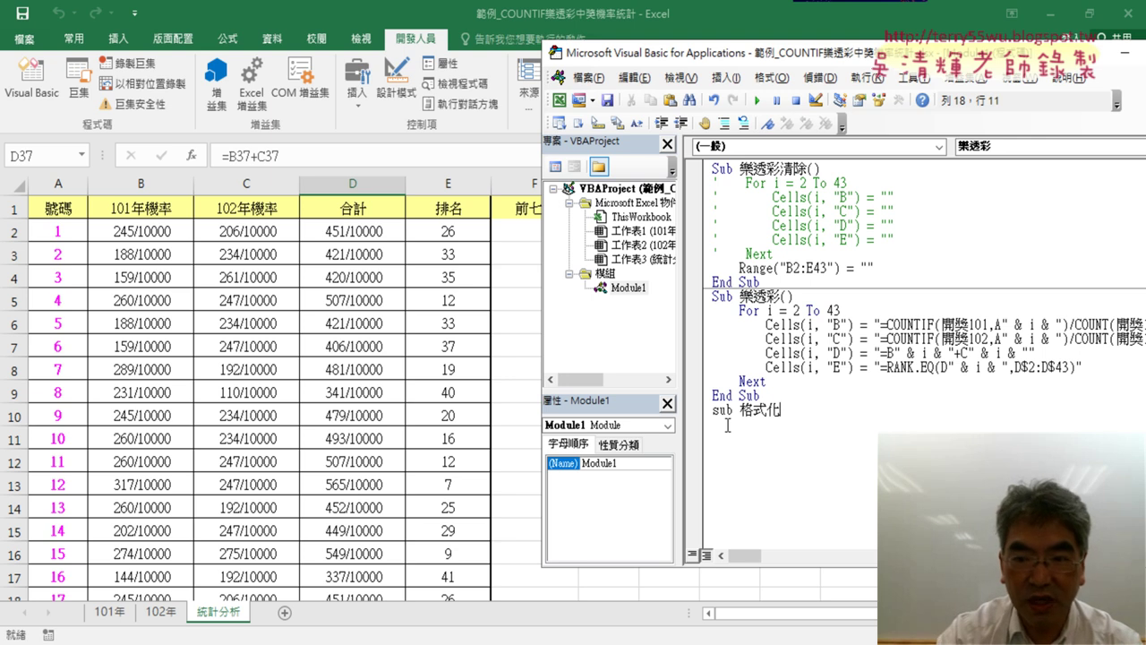
pyautogui.press('Return')
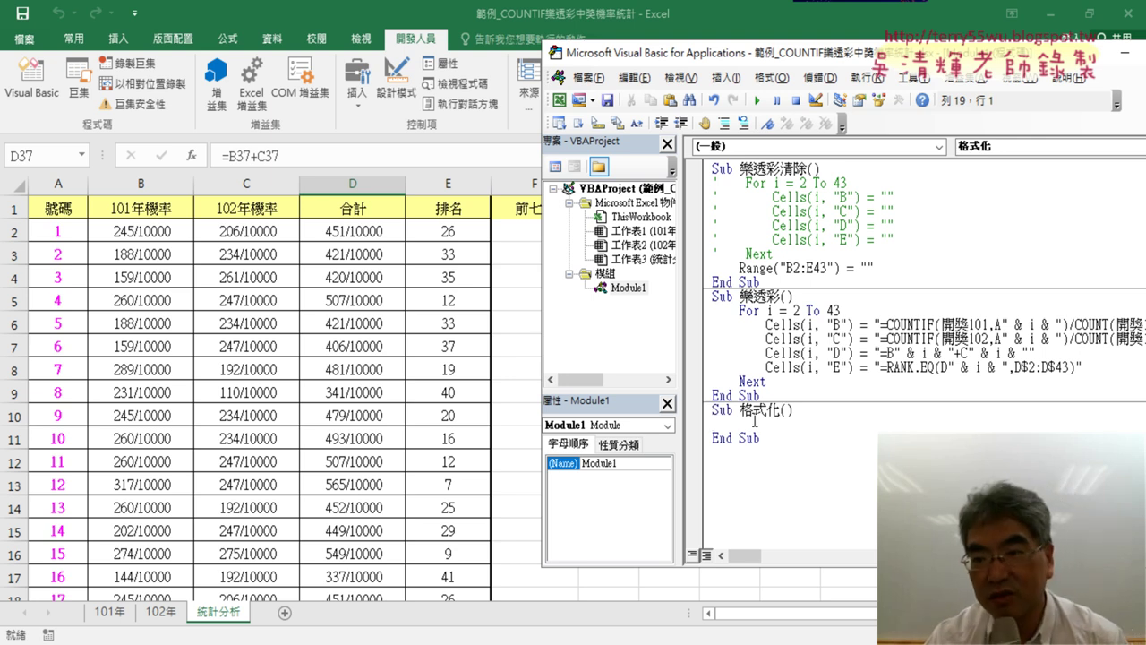
# Select the existing For i = 2 To 43 line for copying
pyautogui.click(780, 411)
pyautogui.moveTo(780, 411); pyautogui.dragTo(761, 439)
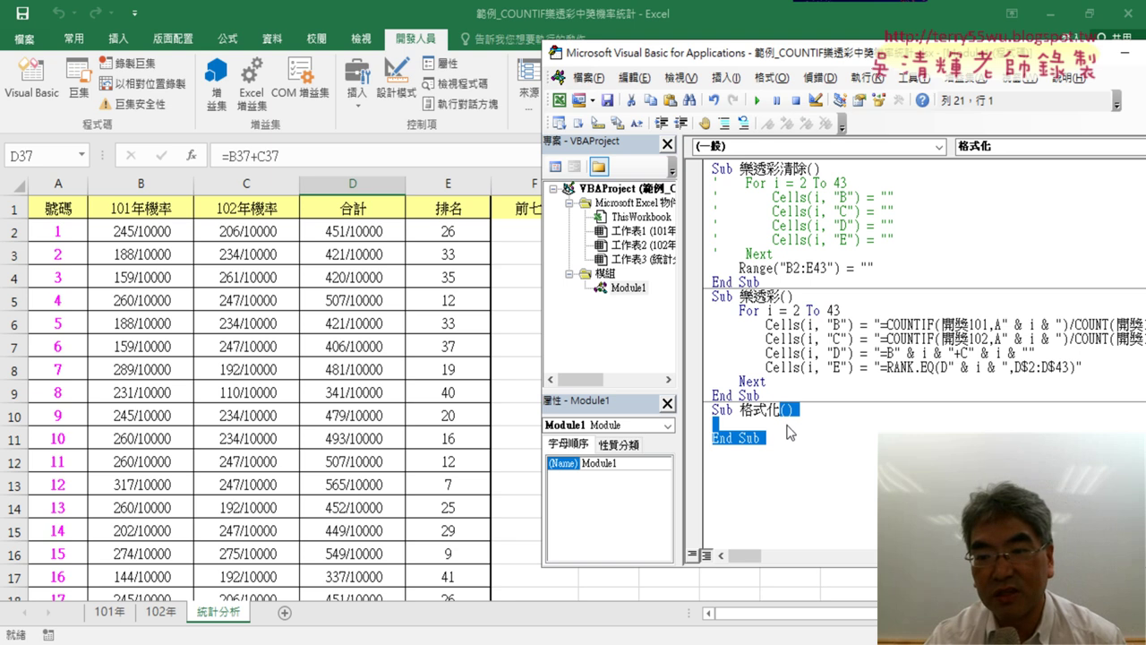
pyautogui.click(789, 424)
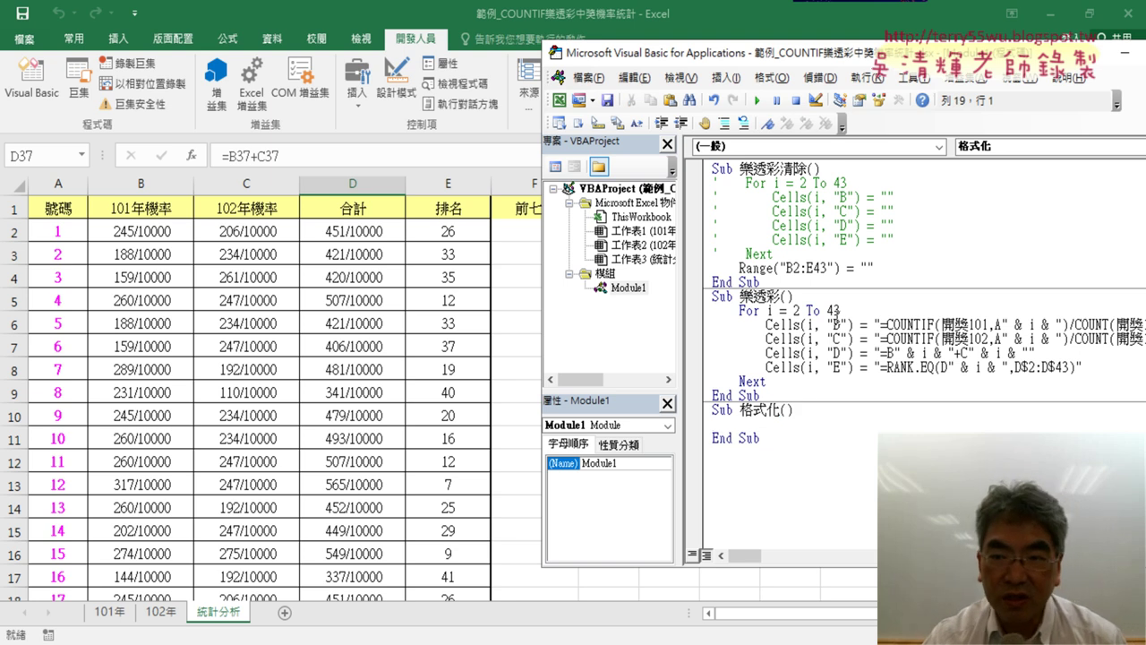
pyautogui.moveTo(843, 310); pyautogui.dragTo(694, 312)
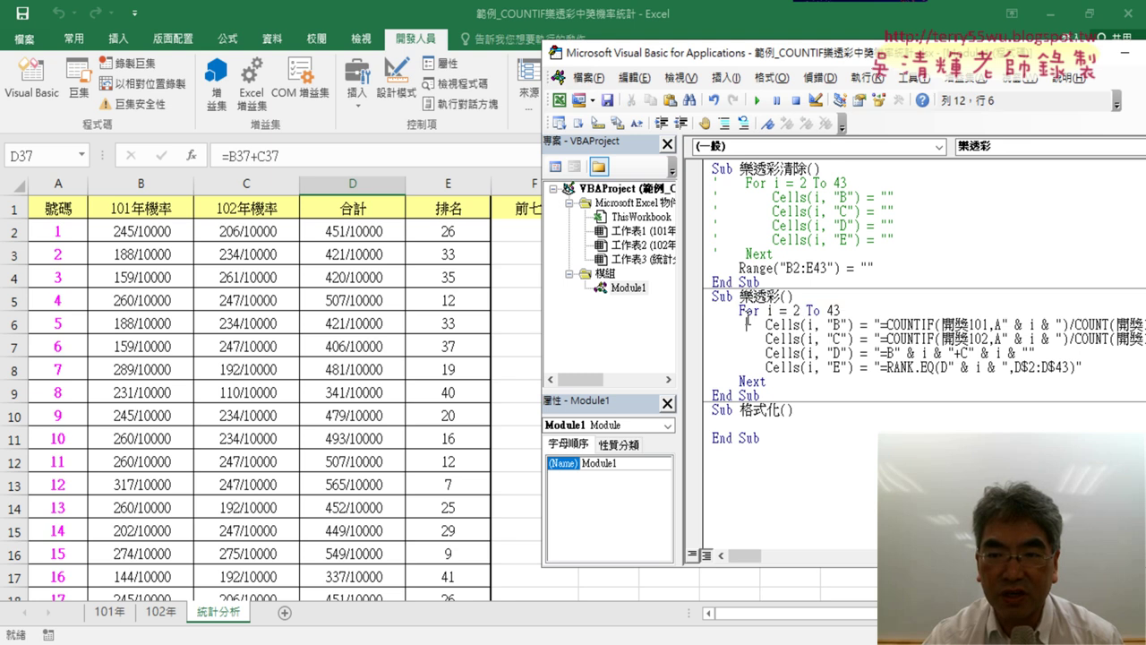
pyautogui.moveTo(712, 311)
pyautogui.mouseDown()
pyautogui.moveTo(843, 310)
pyautogui.moveTo(700, 313)
pyautogui.mouseUp()
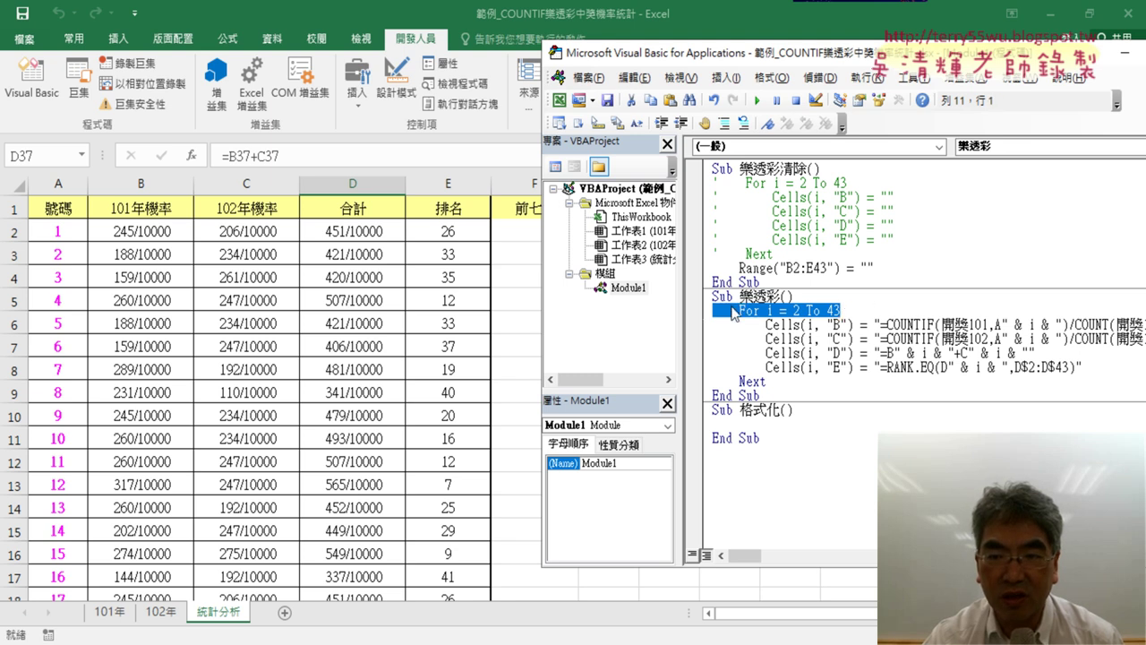
# Paste For i = 2 To 43 into 格式化, close it with Next, and begin an indented if
pyautogui.click(703, 428)
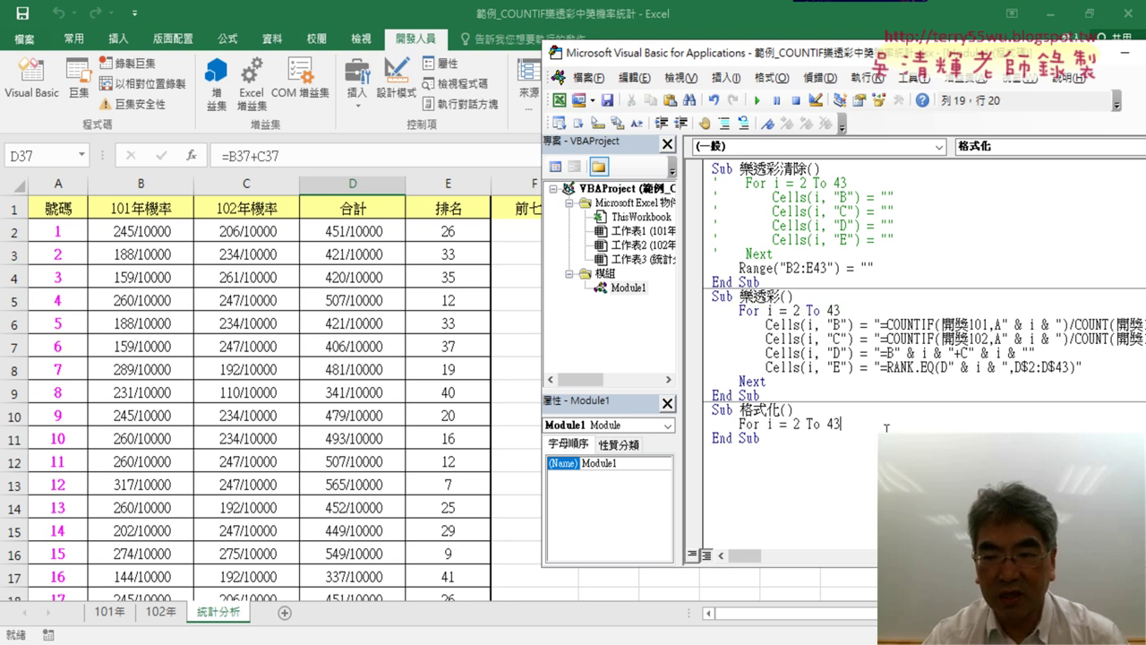
pyautogui.hotkey('ctrl', 'v')
pyautogui.press('Return')
pyautogui.press('Return')
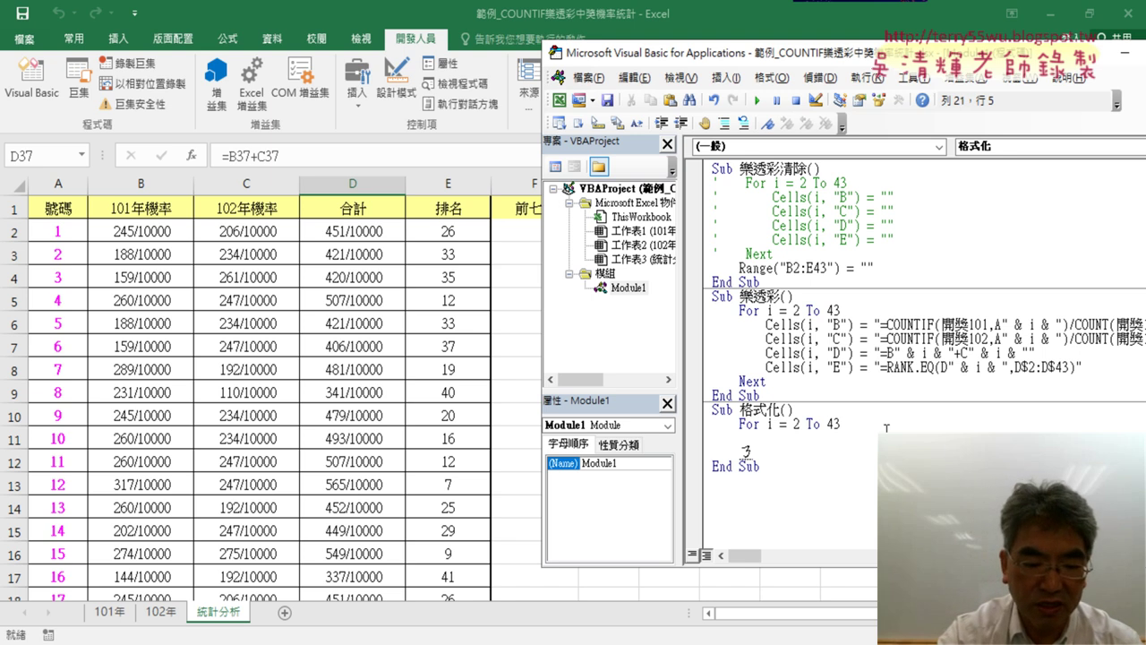
pyautogui.write('ㄋㄨ')
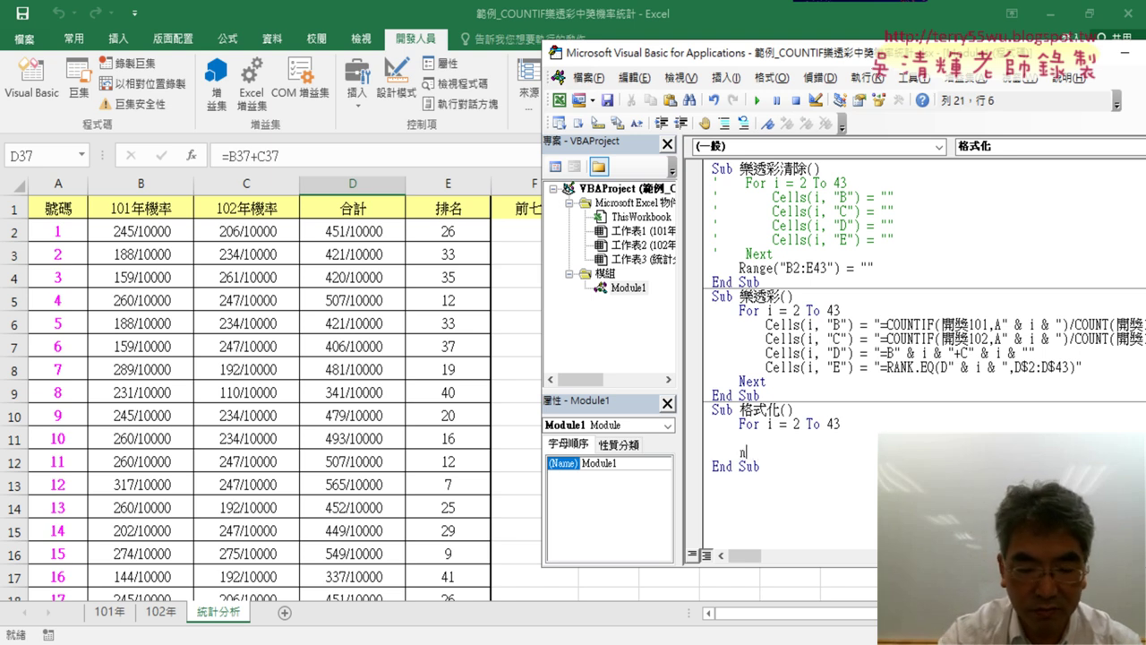
pyautogui.write('ext')
pyautogui.press('Up')
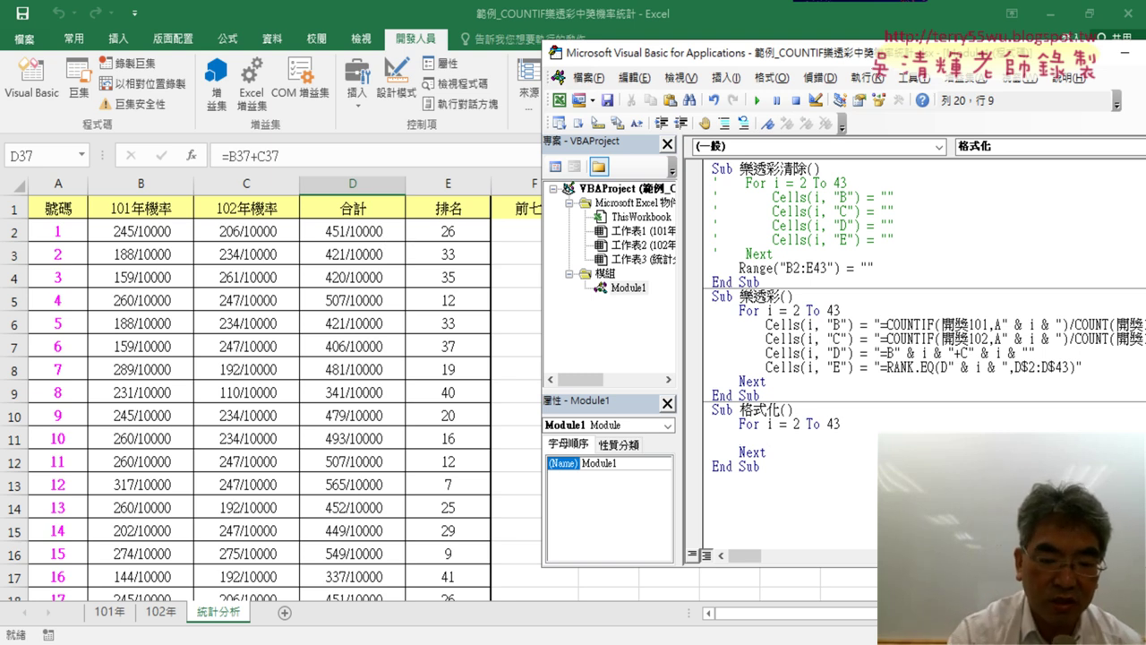
pyautogui.press('Tab')
pyautogui.write('if')
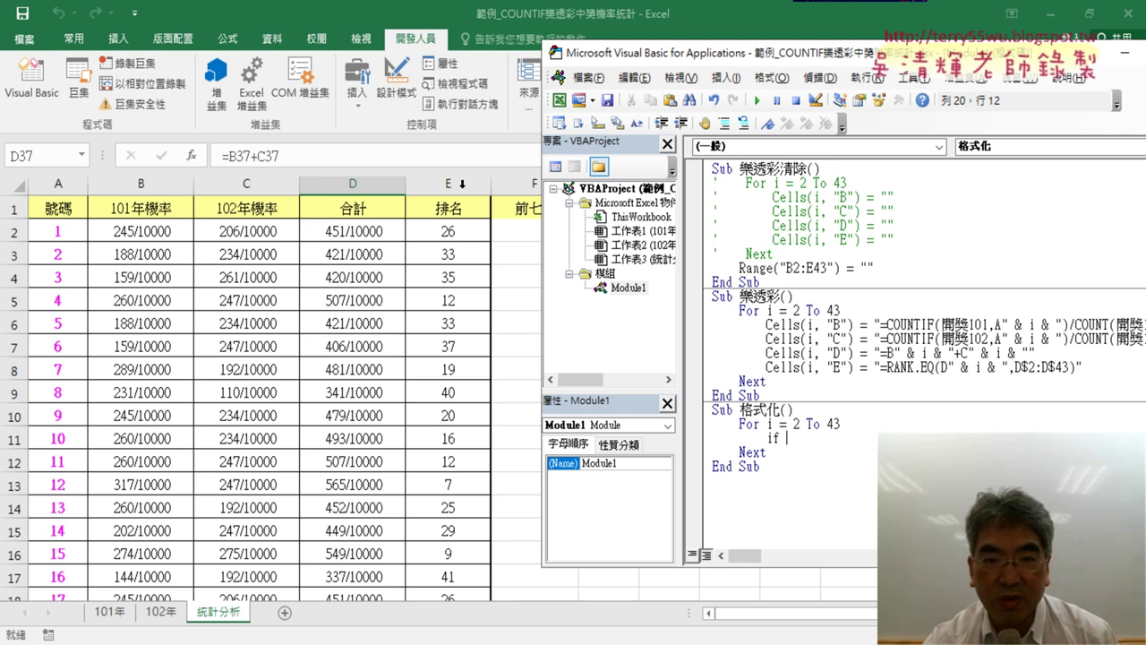
# Write the If line using Cells(i, "E") copied from the clear macro, ending with =7 Then
pyautogui.press('Return')
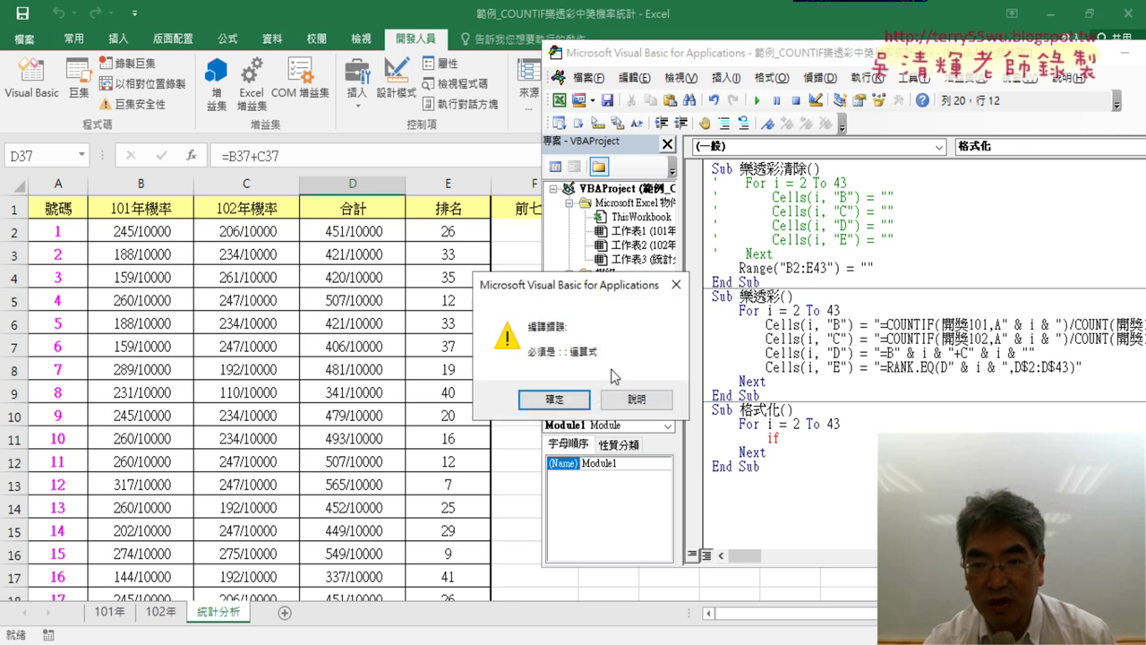
pyautogui.click(587, 399)
pyautogui.moveTo(861, 239); pyautogui.dragTo(778, 239)
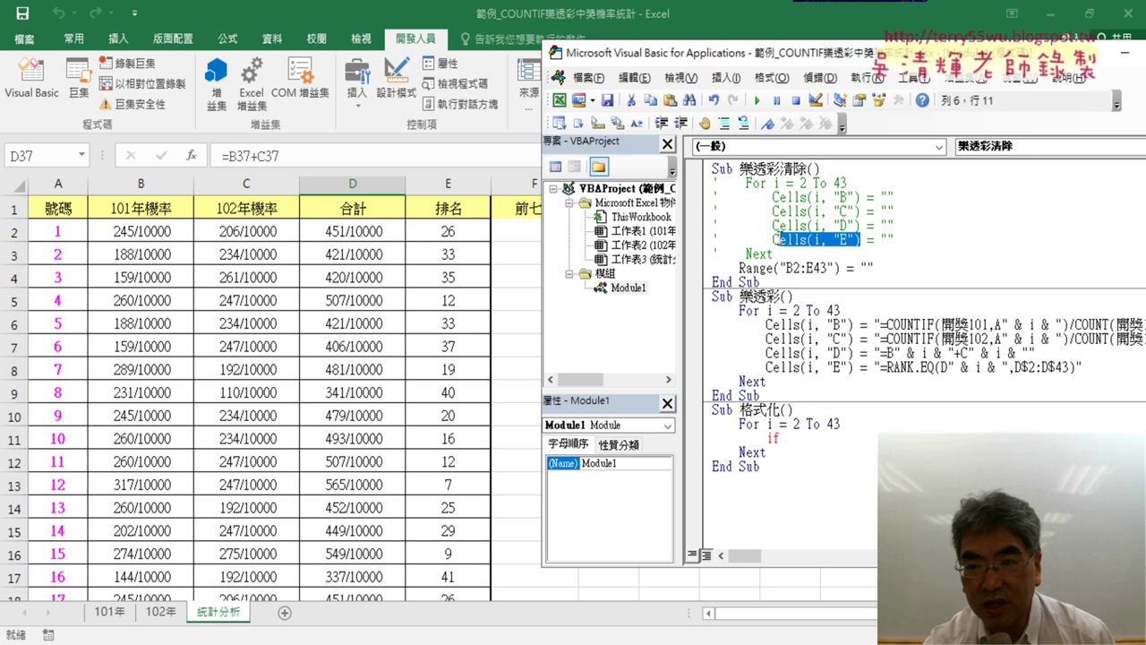
pyautogui.hotkey('ctrl', 'c')
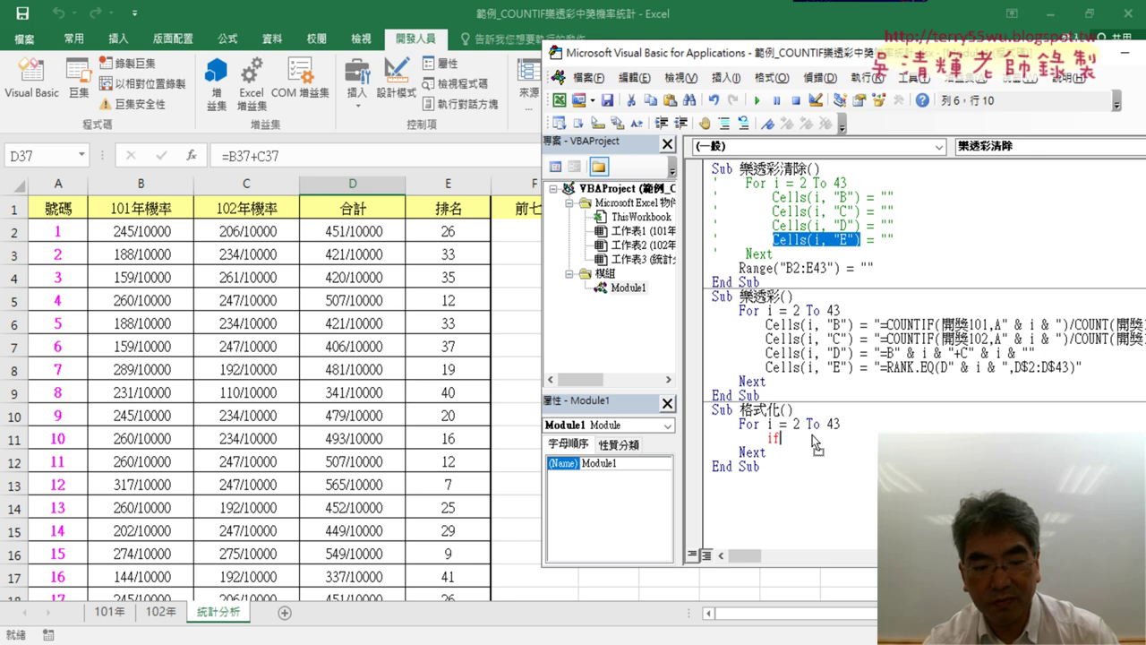
pyautogui.click(799, 438)
pyautogui.hotkey('ctrl', 'v')
pyautogui.click(781, 438)
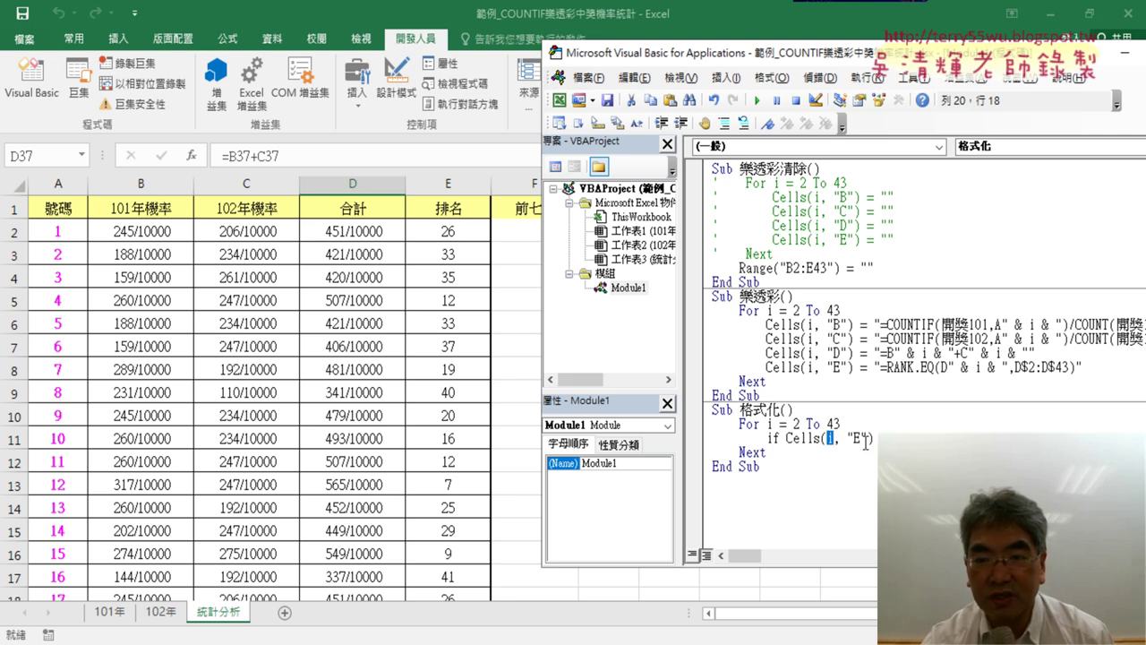
pyautogui.click(867, 438)
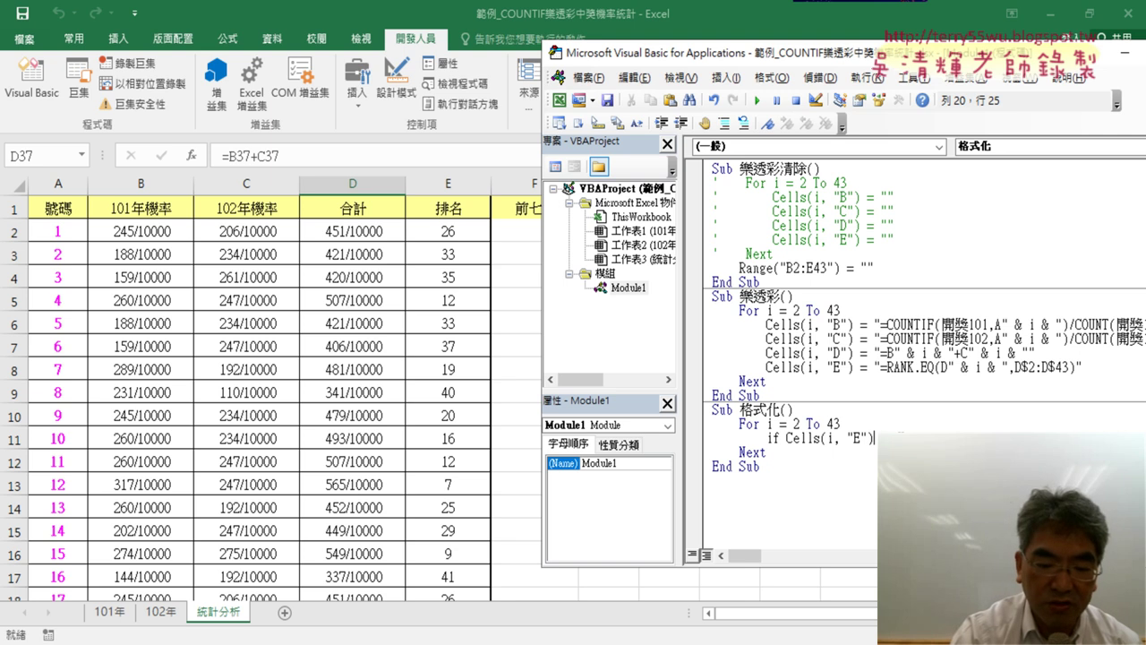
pyautogui.write('<=7')
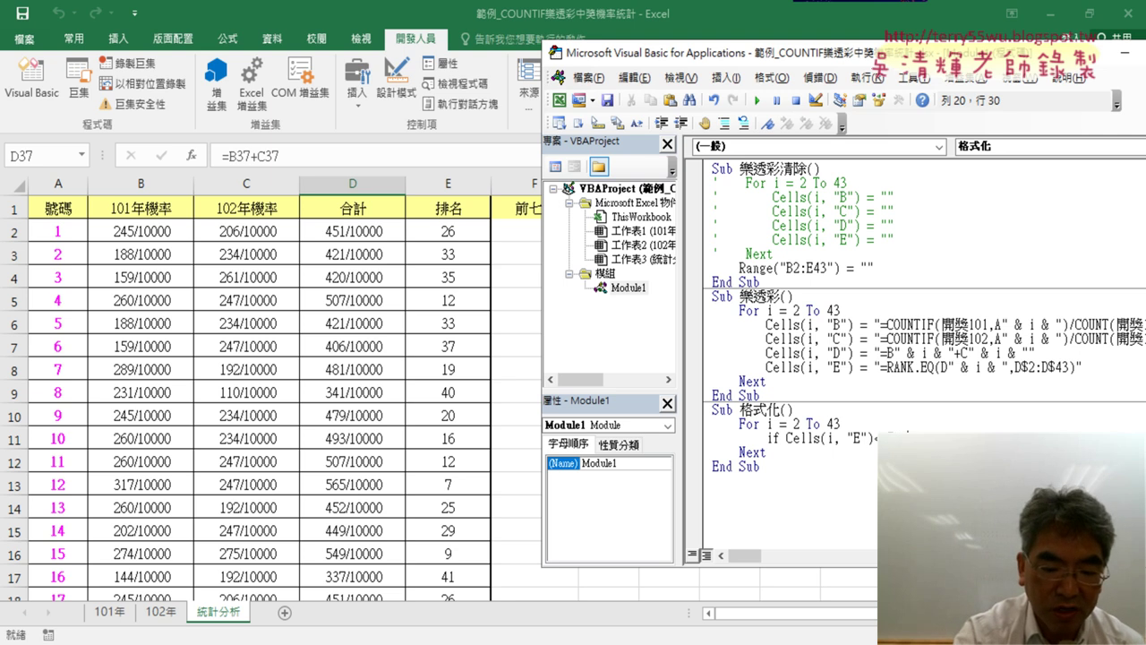
pyautogui.write(' Then')
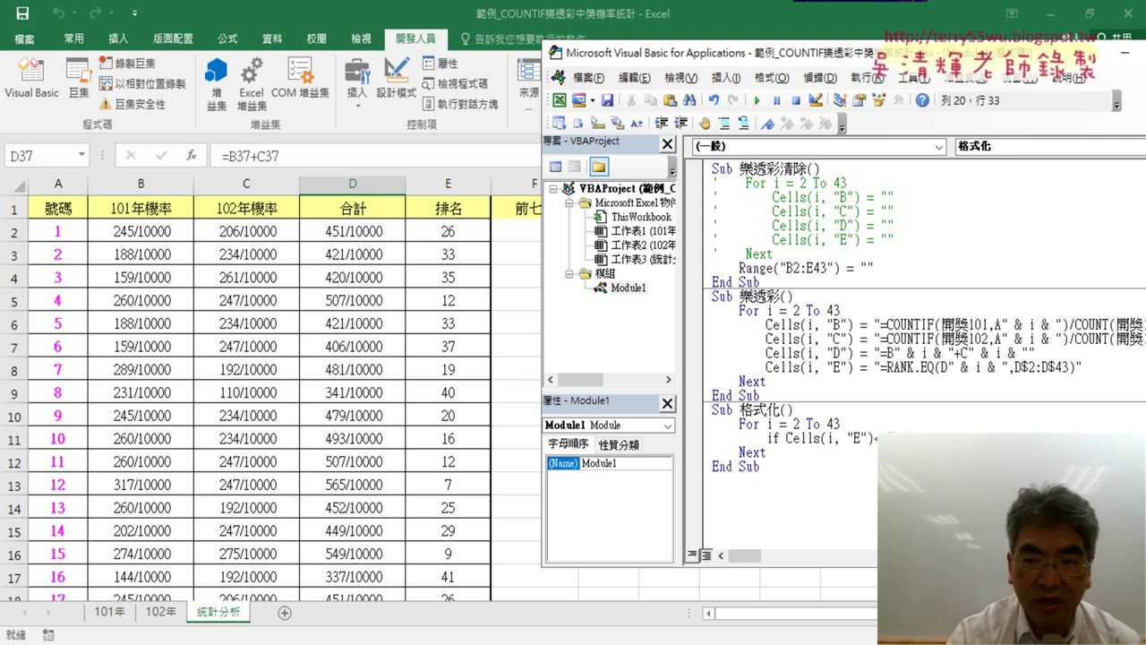
# Close the If block with End If before Next and select the If condition
pyautogui.press('Return')
pyautogui.press('Return')
pyautogui.write('e')
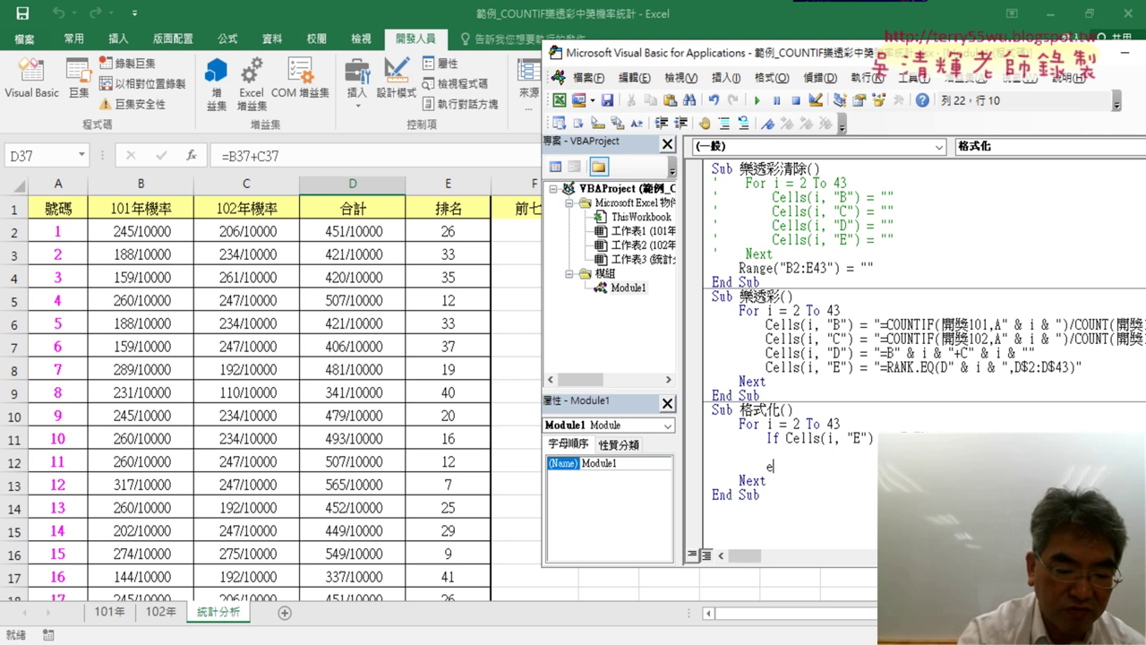
pyautogui.write('nd if')
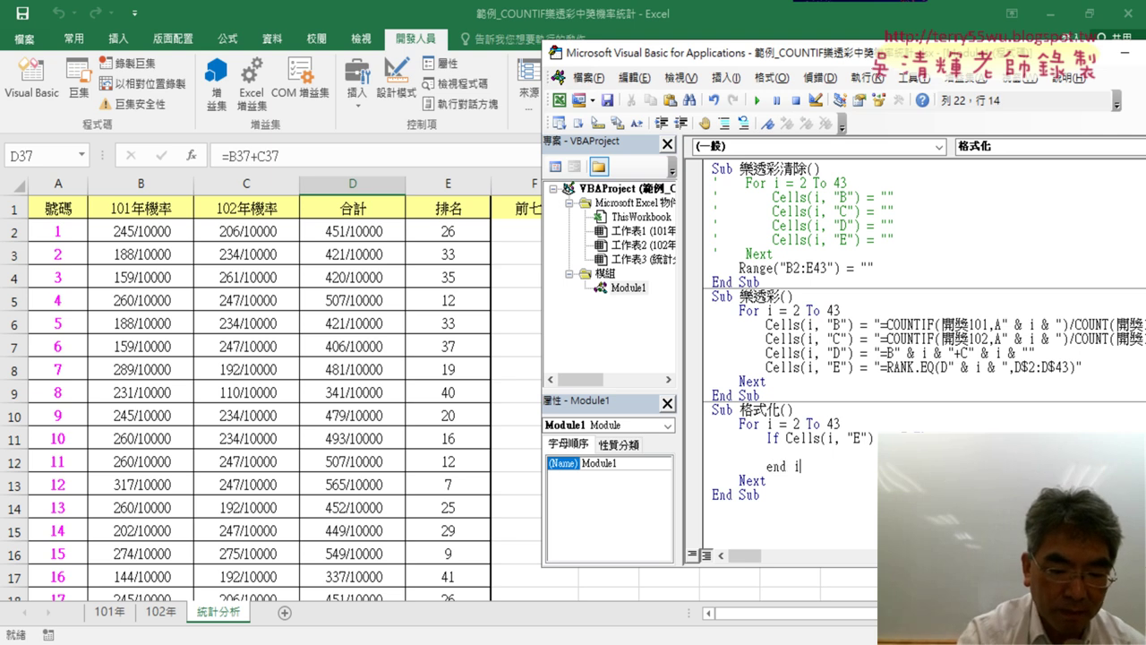
pyautogui.click(761, 494)
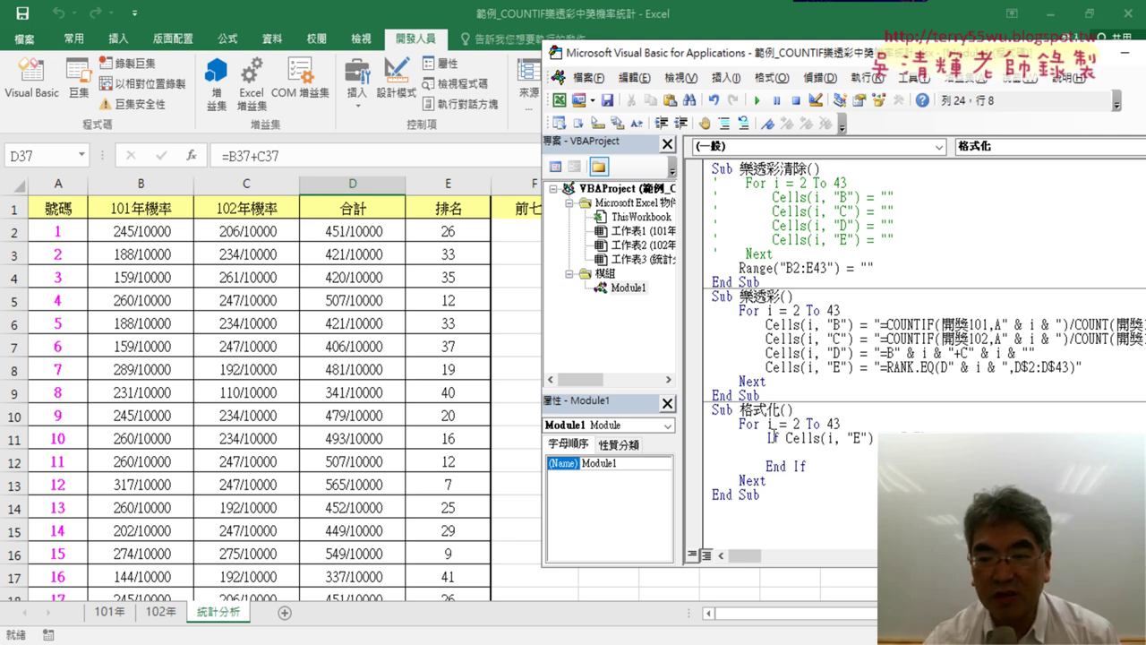
pyautogui.doubleClick(799, 466)
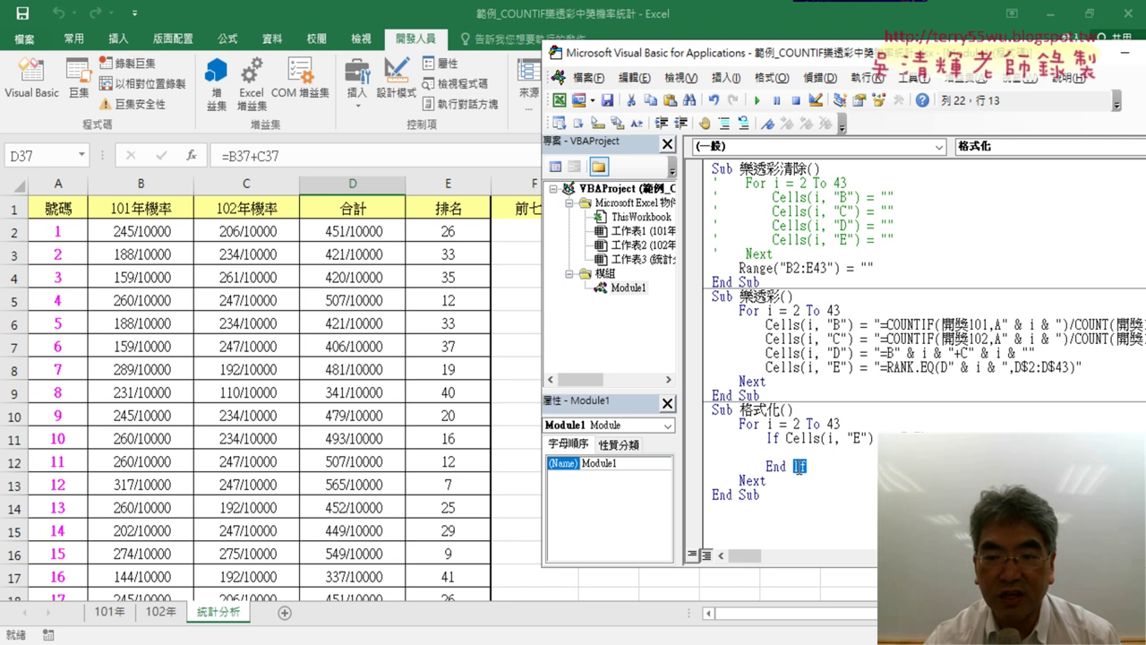
pyautogui.click(747, 482)
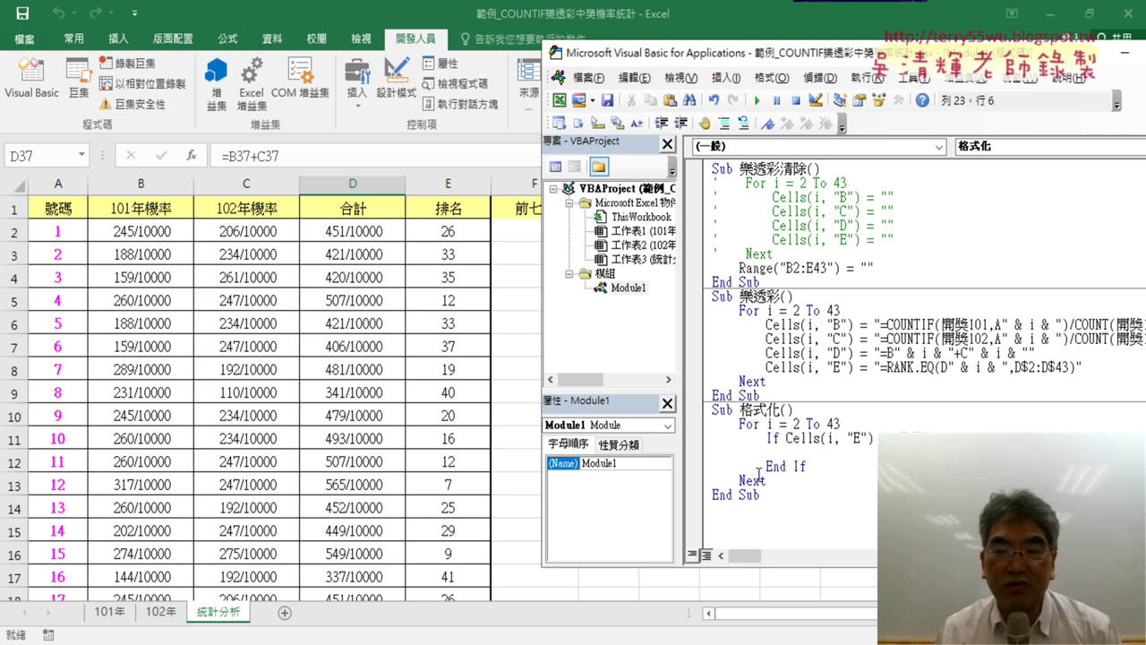
pyautogui.moveTo(787, 438); pyautogui.dragTo(901, 438)
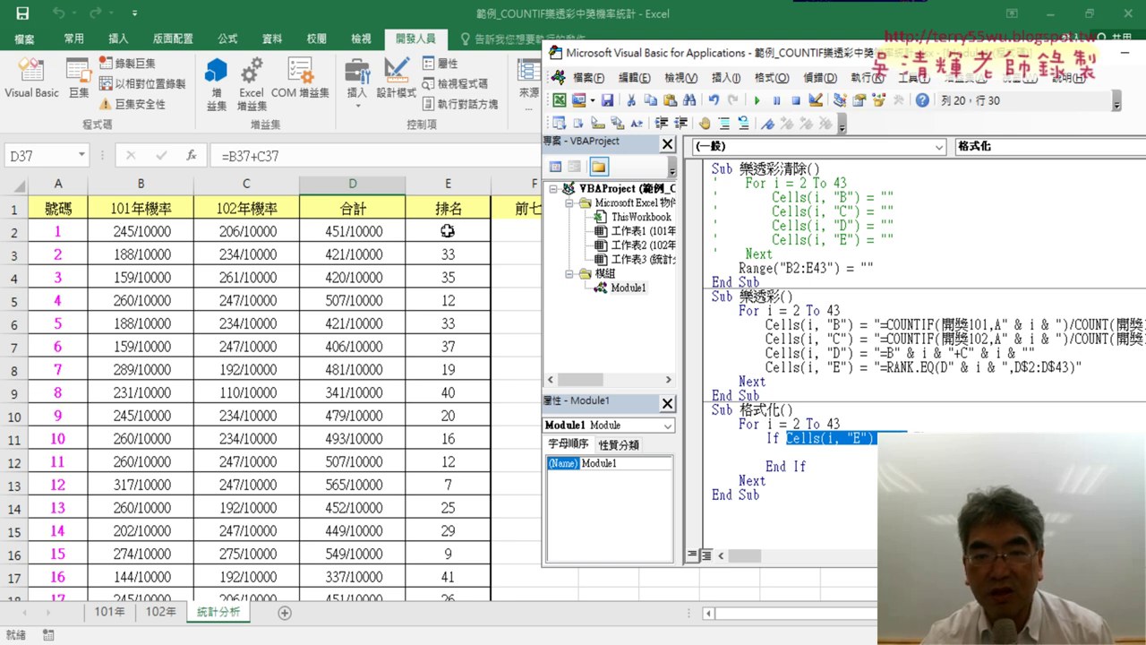
# Inside 格式化's If block, add an indented Cells(i, "A") line copied from the If test, then begin its .Font property
pyautogui.click(860, 451)
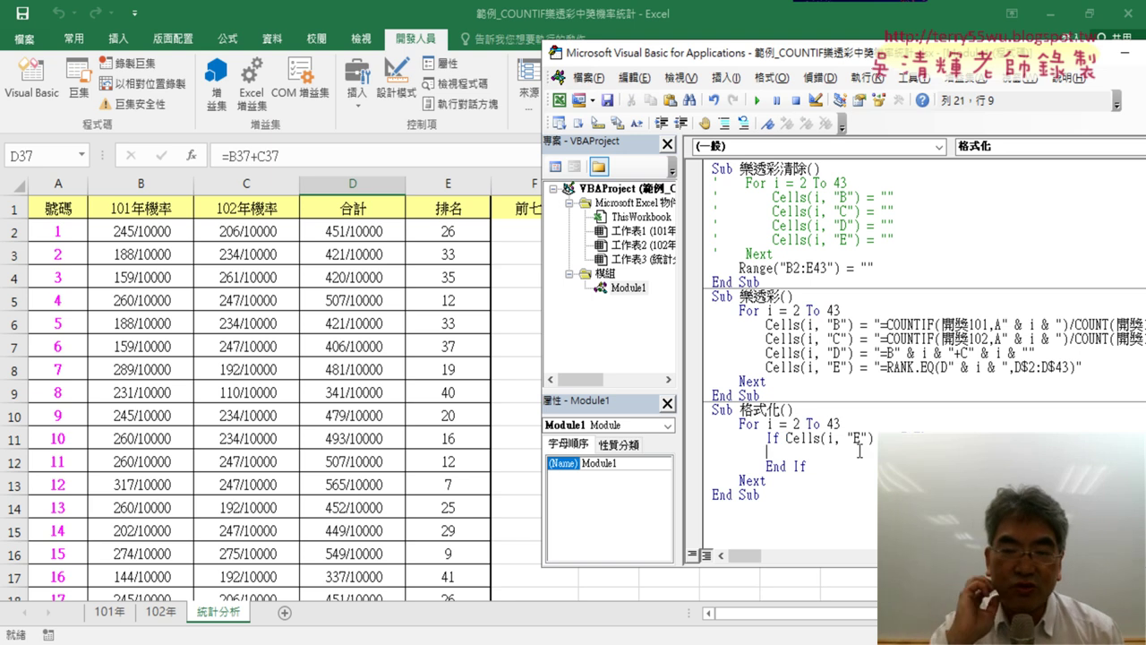
pyautogui.press('Tab')
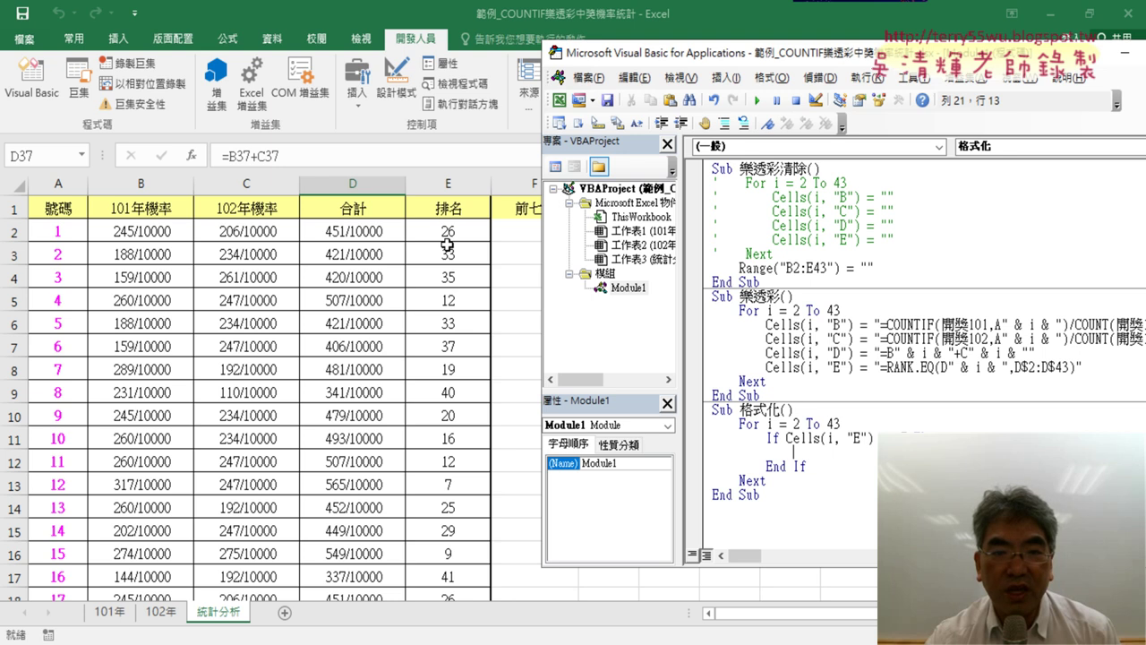
pyautogui.doubleClick(830, 438)
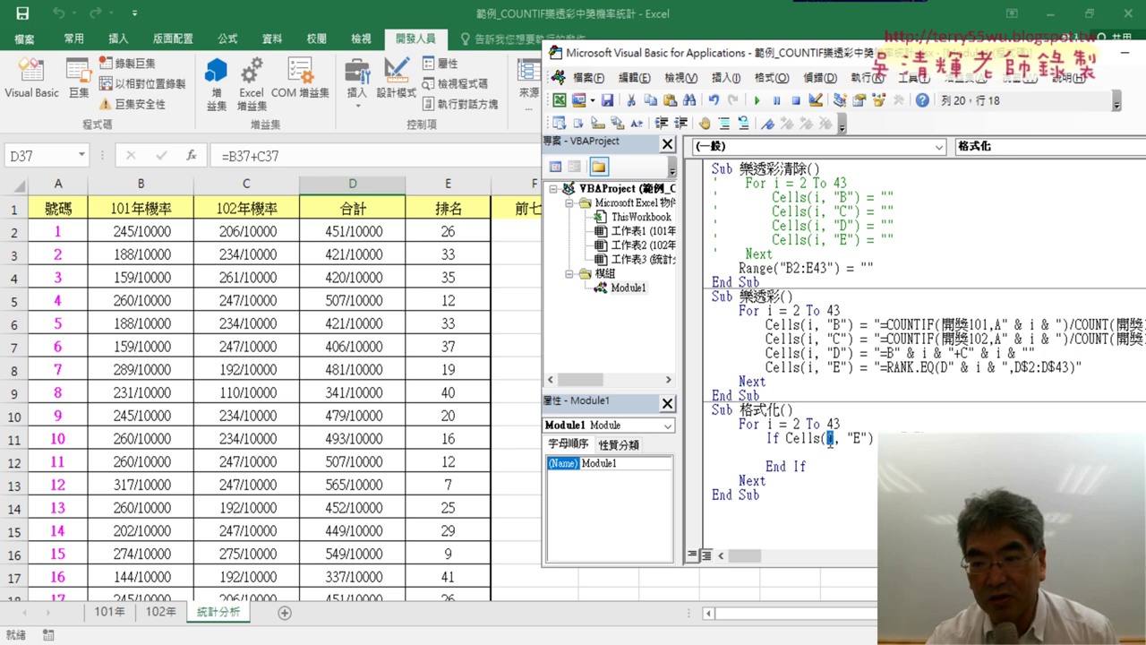
pyautogui.moveTo(874, 439); pyautogui.dragTo(787, 441)
pyautogui.hotkey('ctrl', 'c')
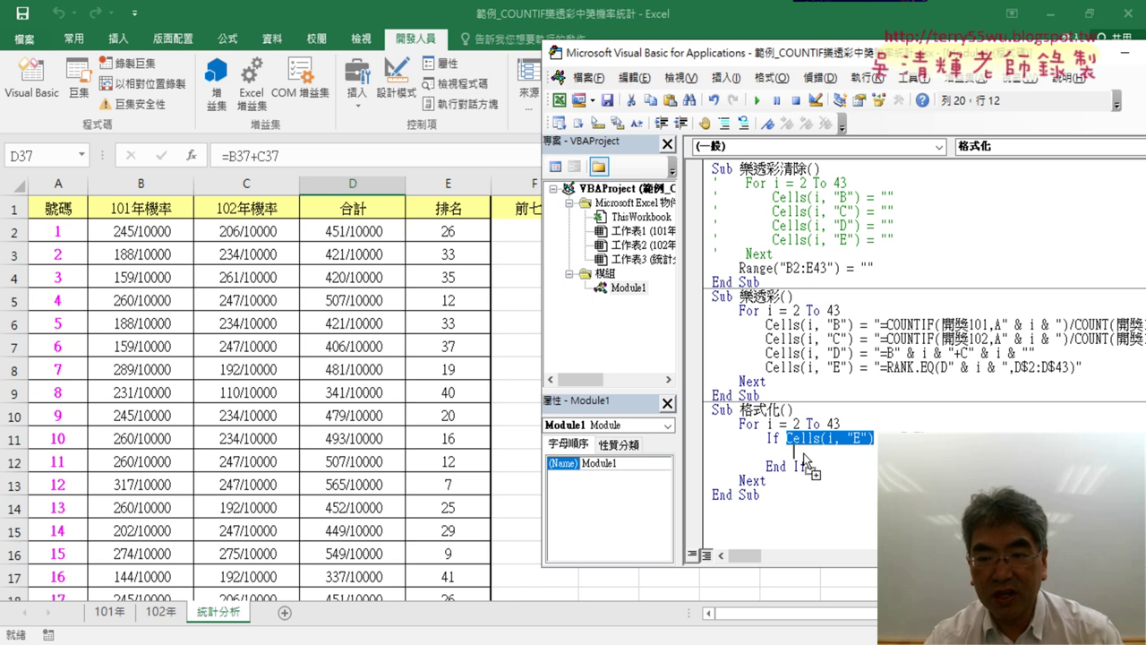
pyautogui.click(853, 454)
pyautogui.hotkey('ctrl', 'v')
pyautogui.press('Delete')
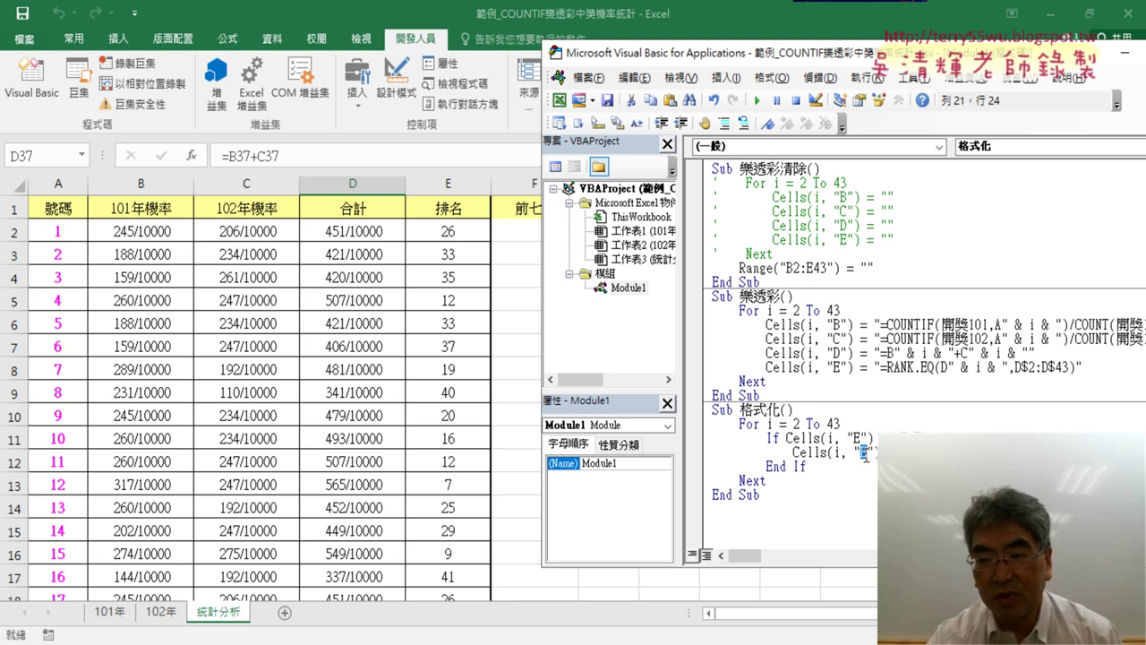
pyautogui.write('A')
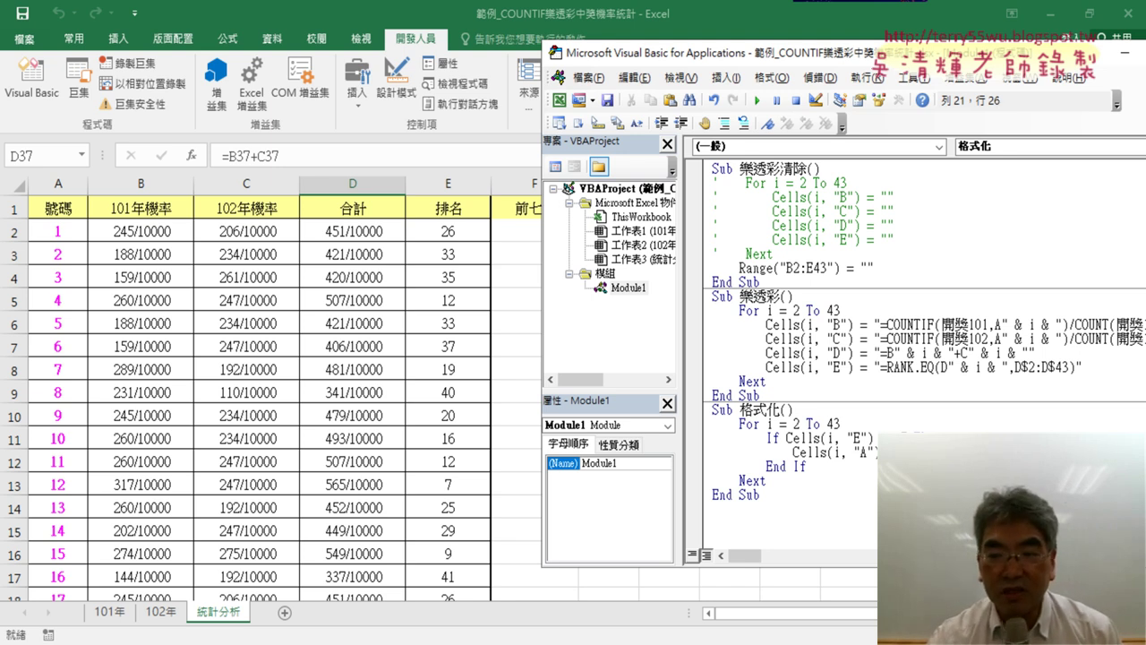
pyautogui.write('.')
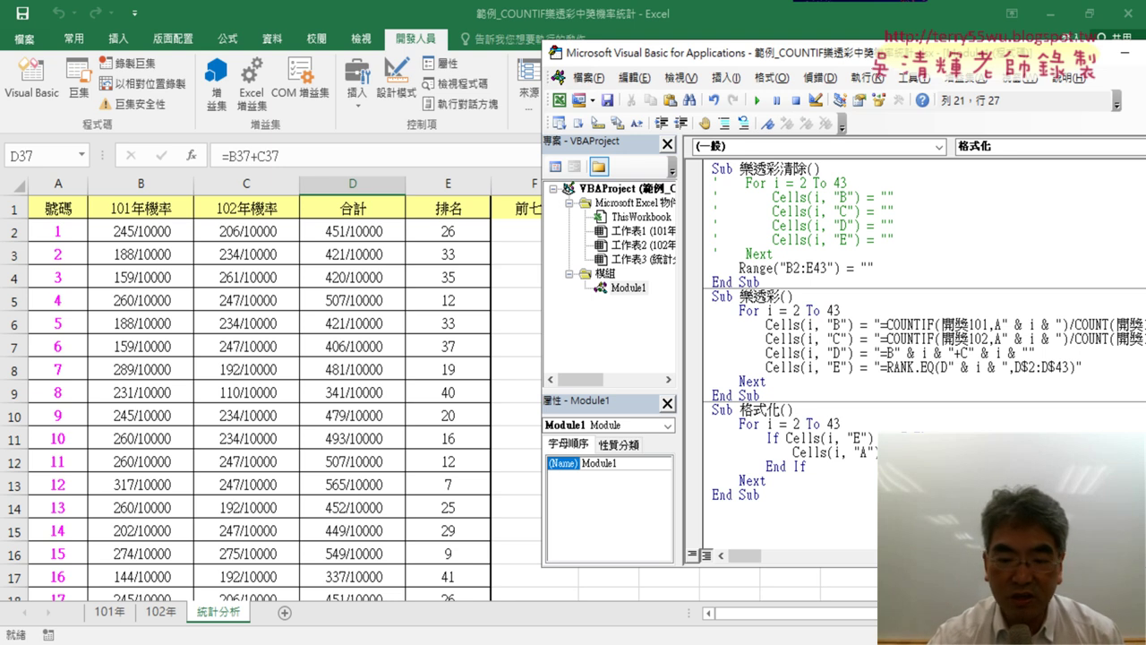
pyautogui.write('Font.')
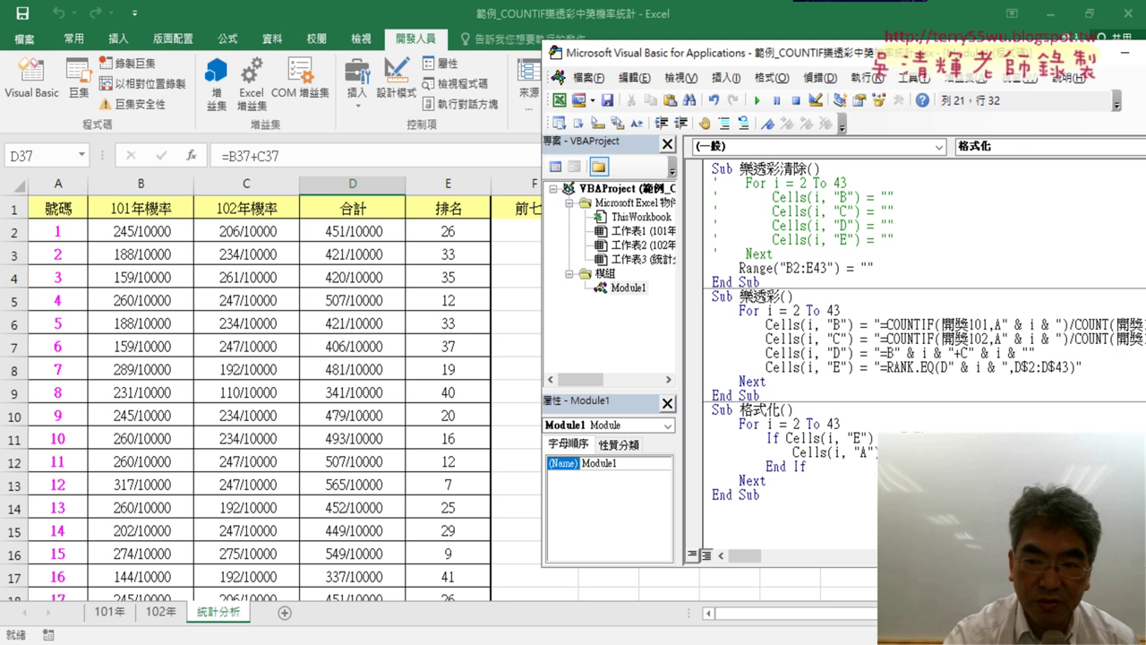
pyautogui.write('Cl')
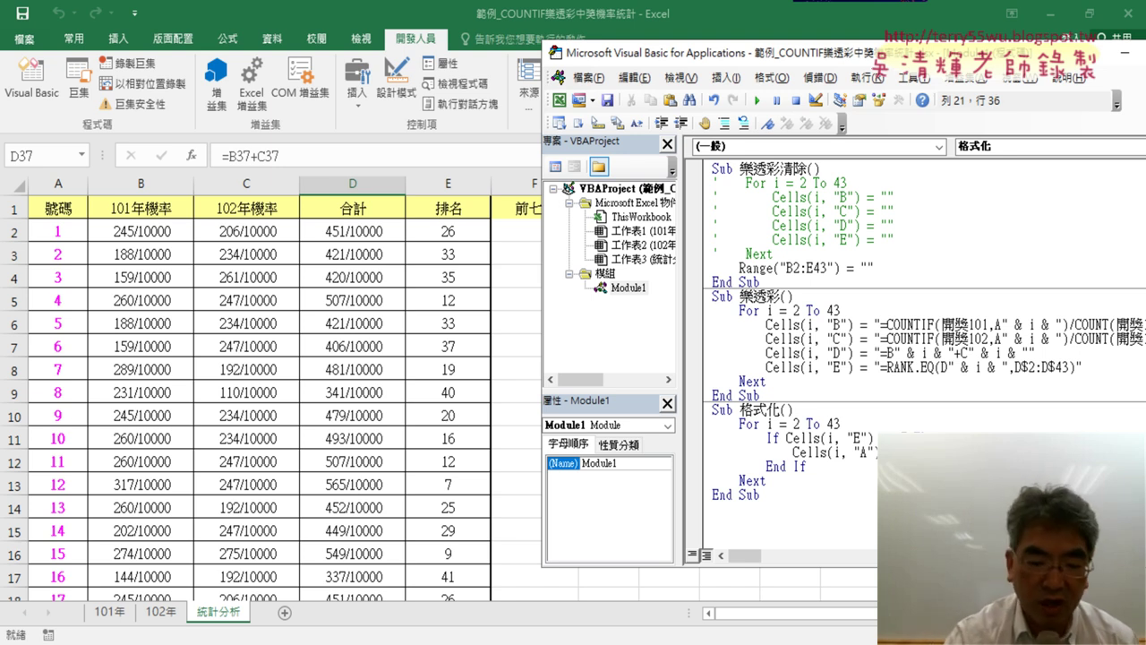
pyautogui.write('Thenor')
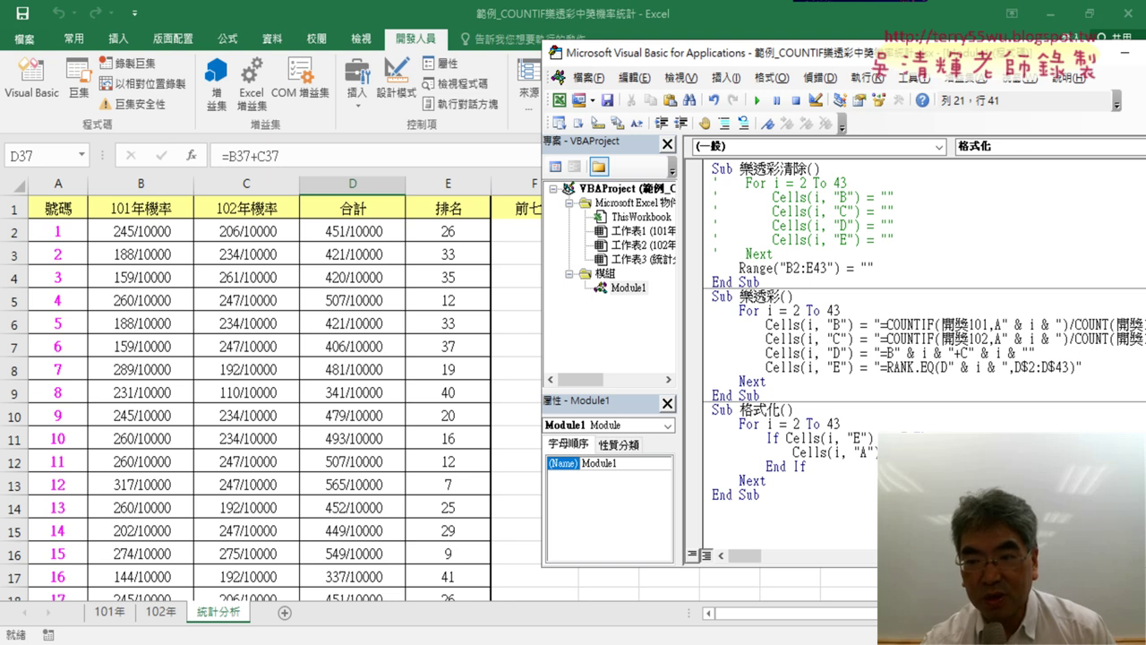
# Complete the Cells(i, "A") statement inside the If block, then select that statement
pyautogui.click(820, 466)
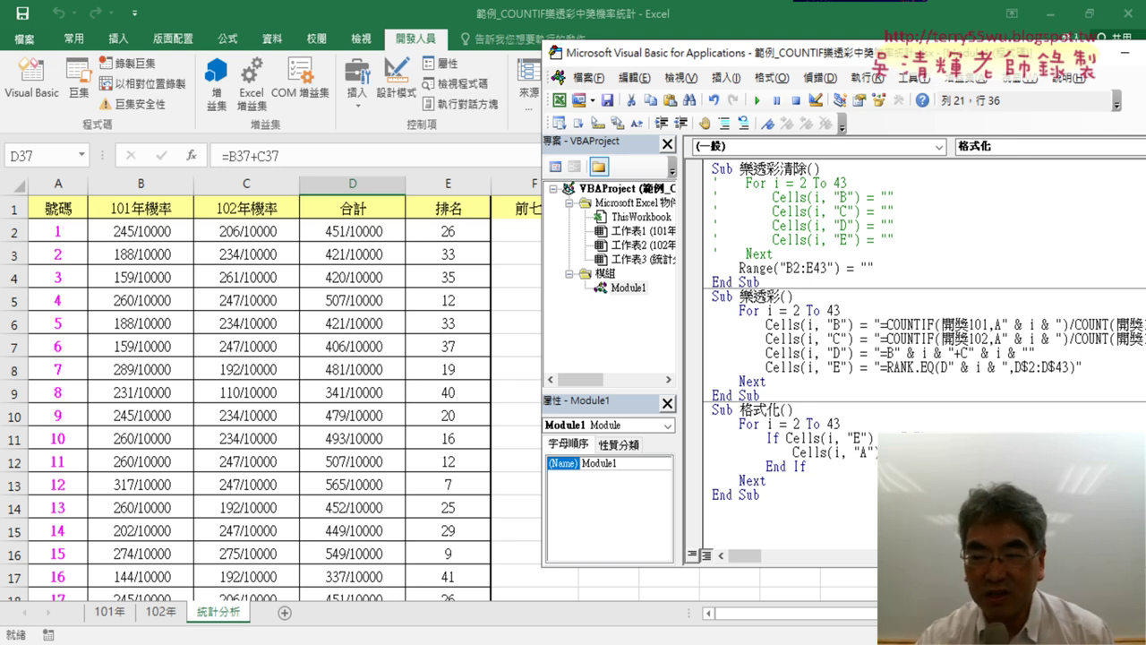
pyautogui.press('End')
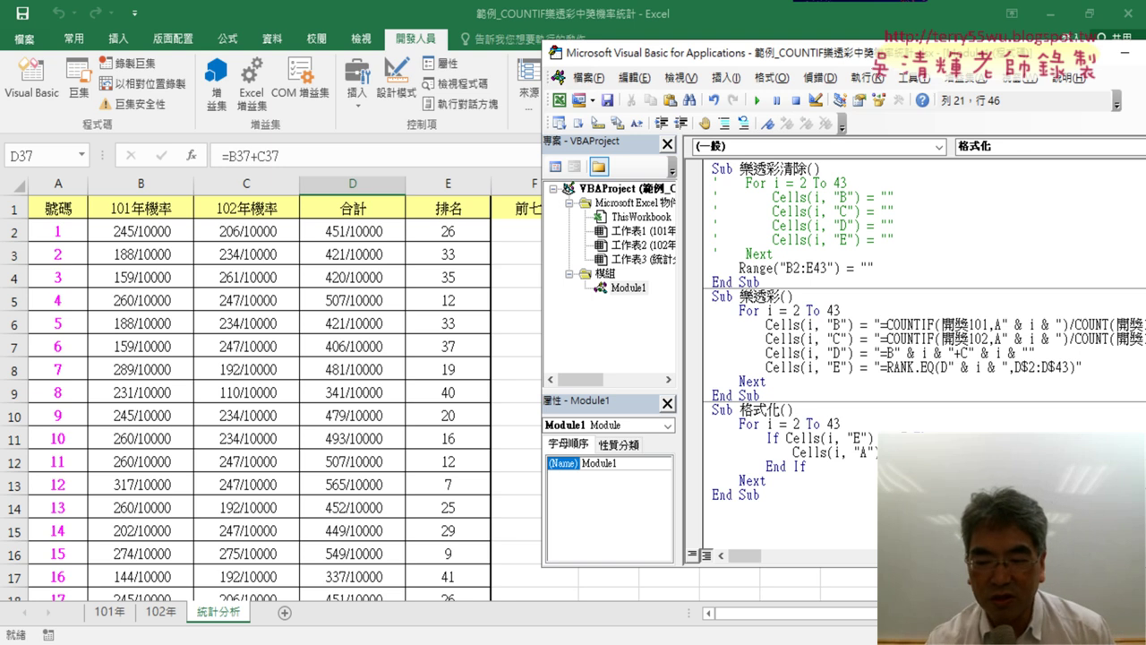
pyautogui.press('Right')
pyautogui.press('Right')
pyautogui.press('Right')
pyautogui.press('Right')
pyautogui.press('Right')
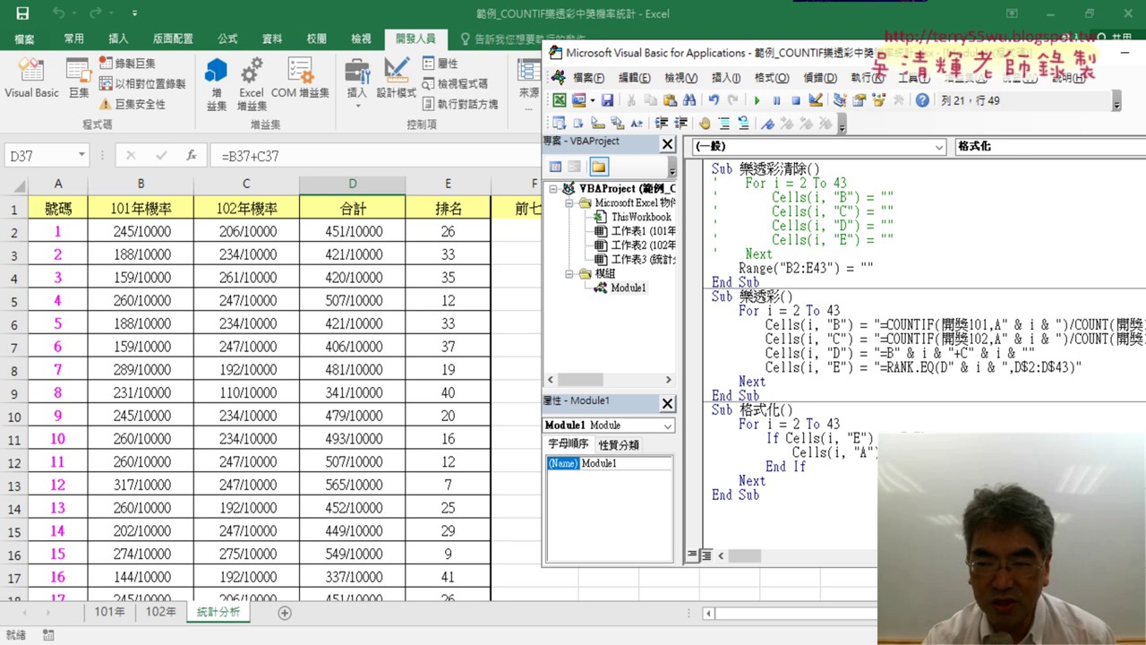
pyautogui.press('Right')
pyautogui.press('Right')
pyautogui.press('Right')
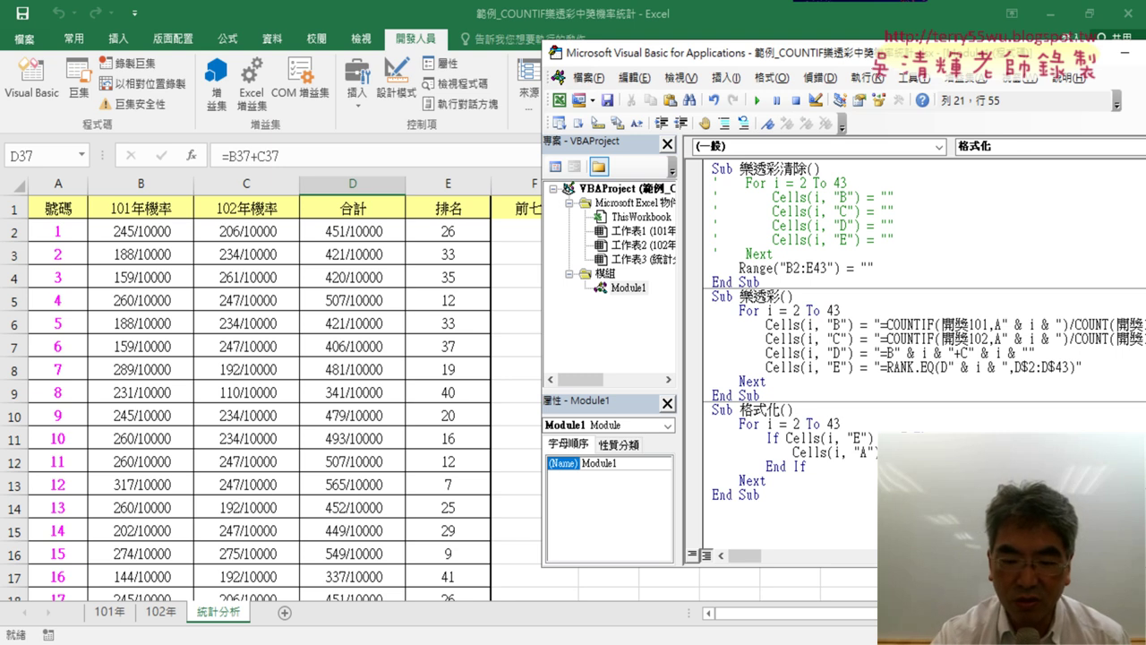
pyautogui.press('Right')
pyautogui.click(767, 480)
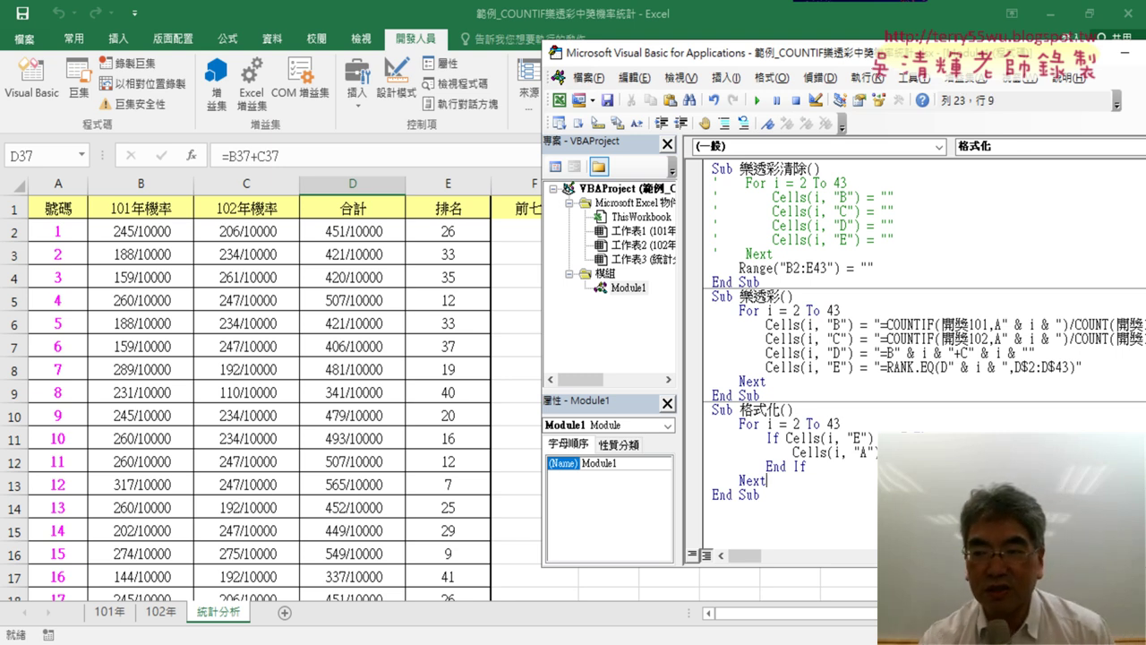
pyautogui.moveTo(1106, 452); pyautogui.dragTo(1019, 452)
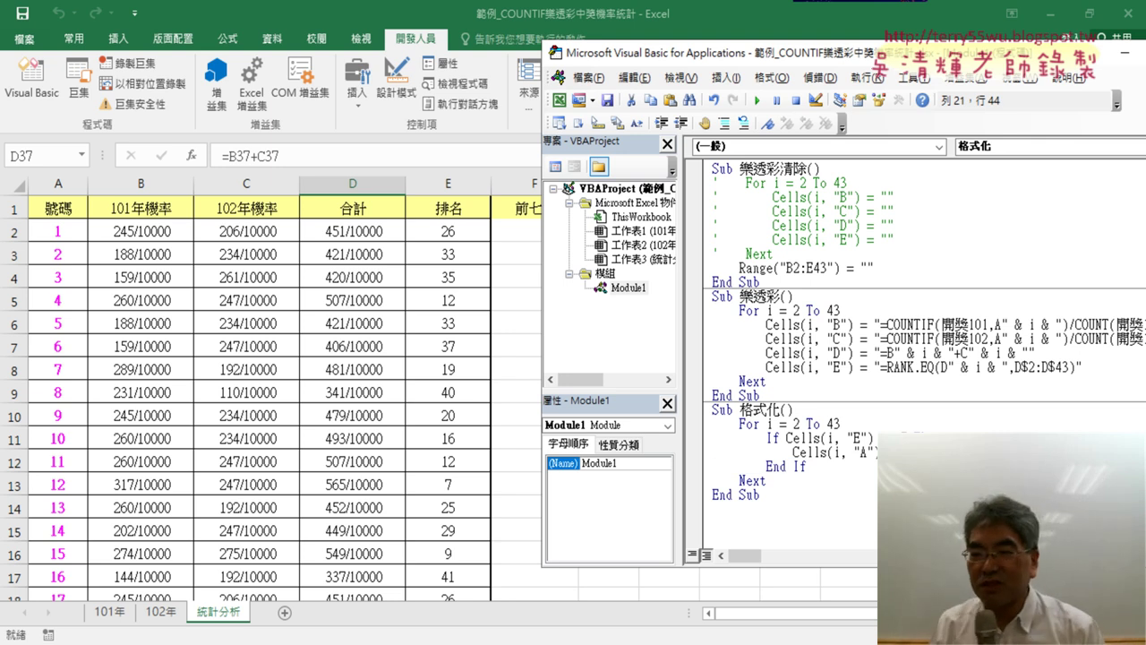
# From Home > Fill Color > More Colors, pick yellow and view its Custom RGB values 255, 255, 0
pyautogui.click(73, 39)
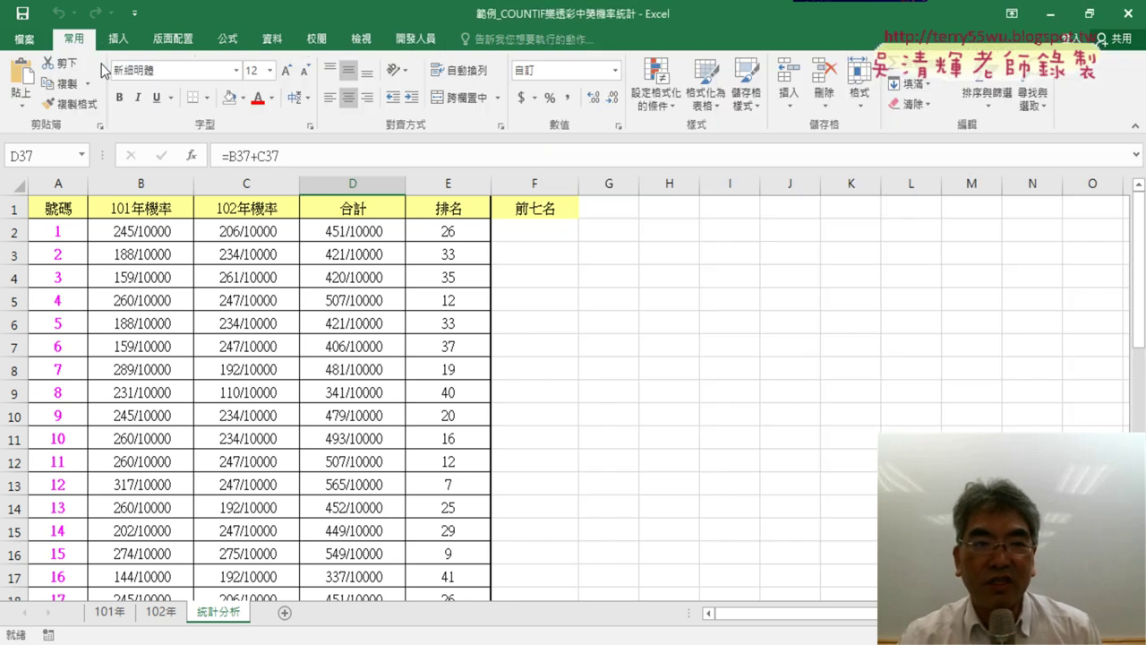
pyautogui.click(242, 98)
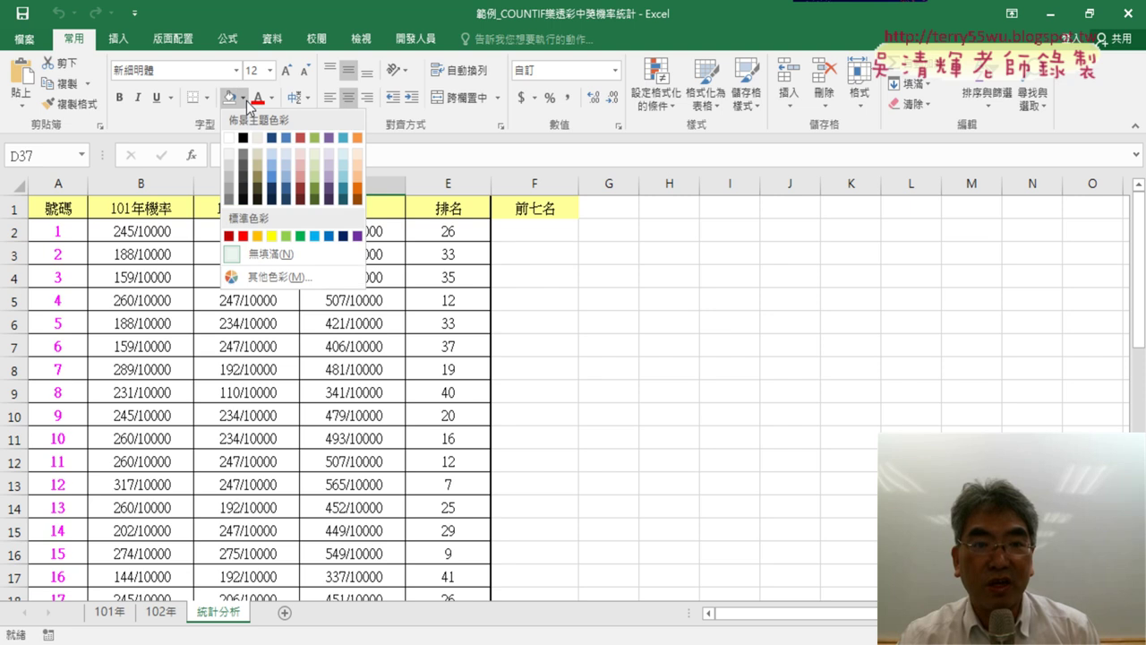
pyautogui.click(303, 279)
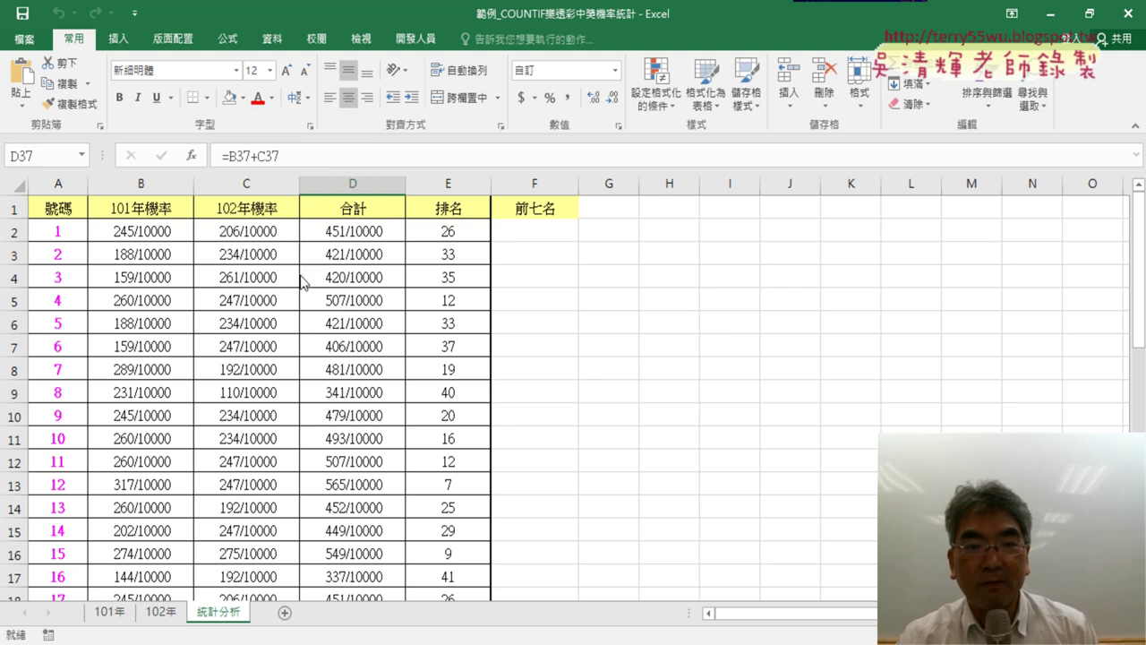
pyautogui.click(508, 197)
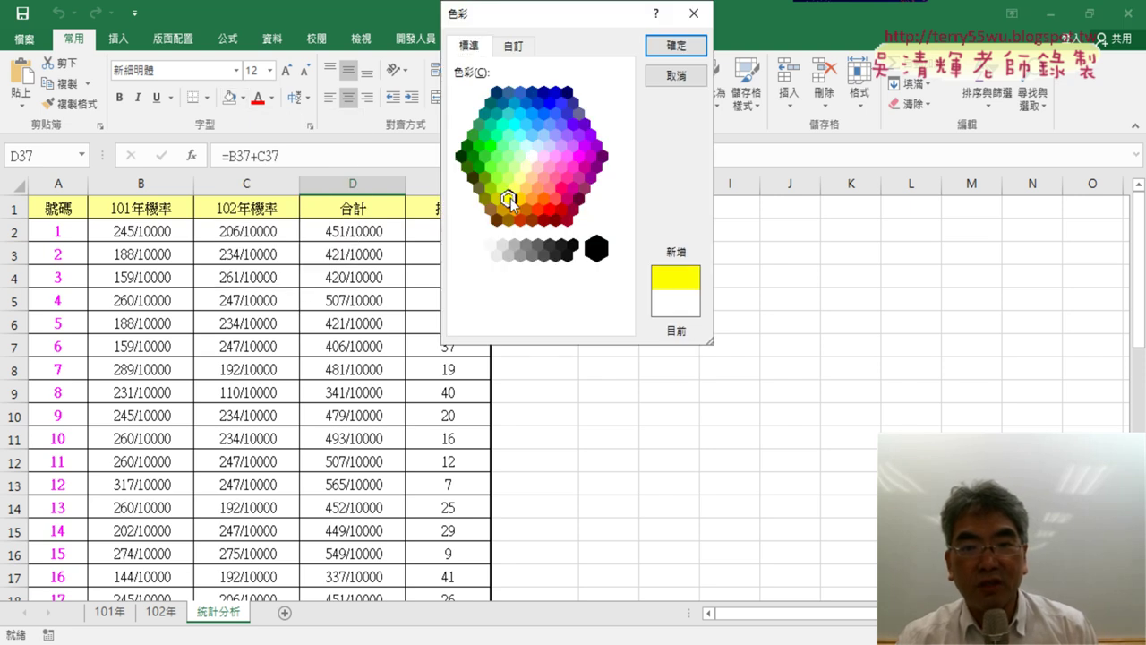
pyautogui.click(526, 55)
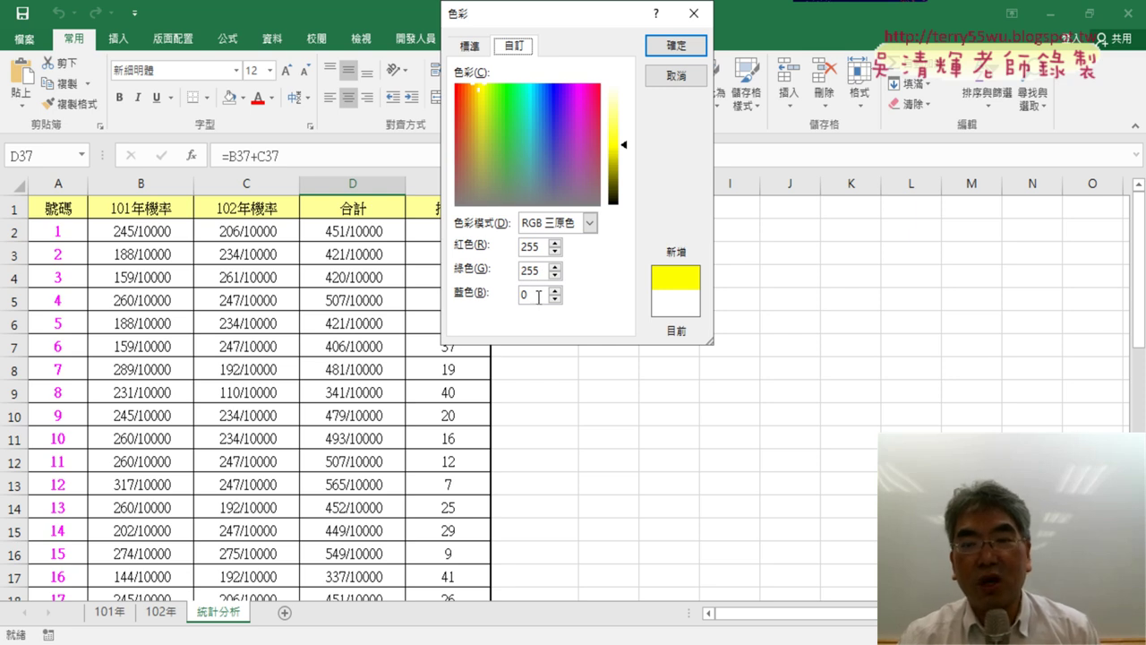
pyautogui.click(591, 104)
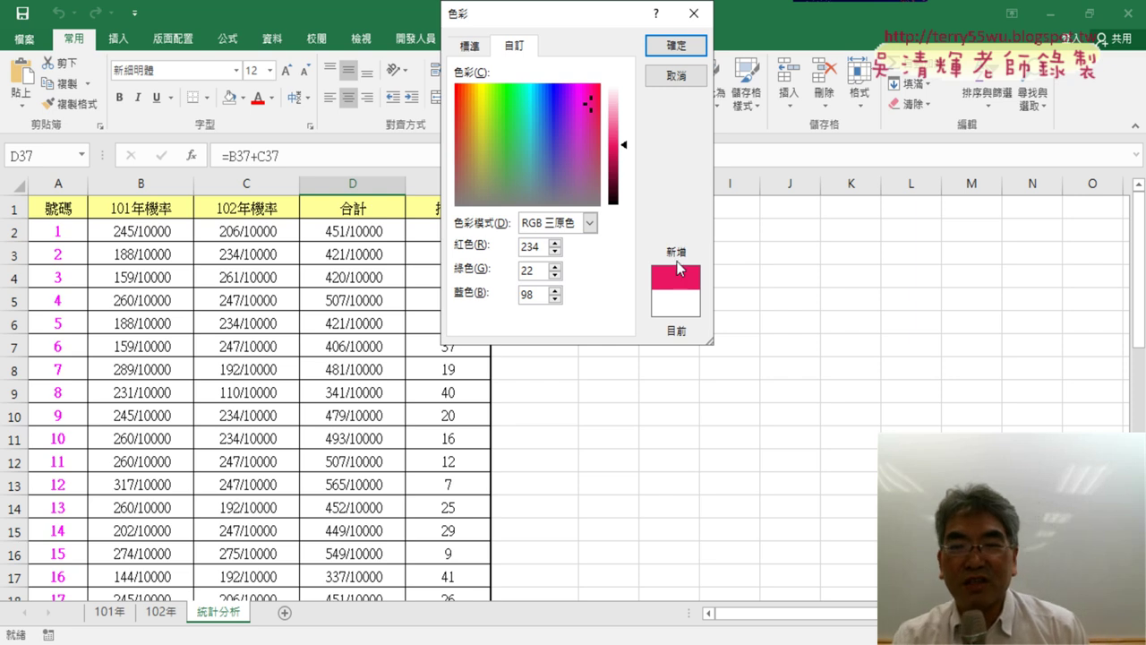
pyautogui.click(470, 46)
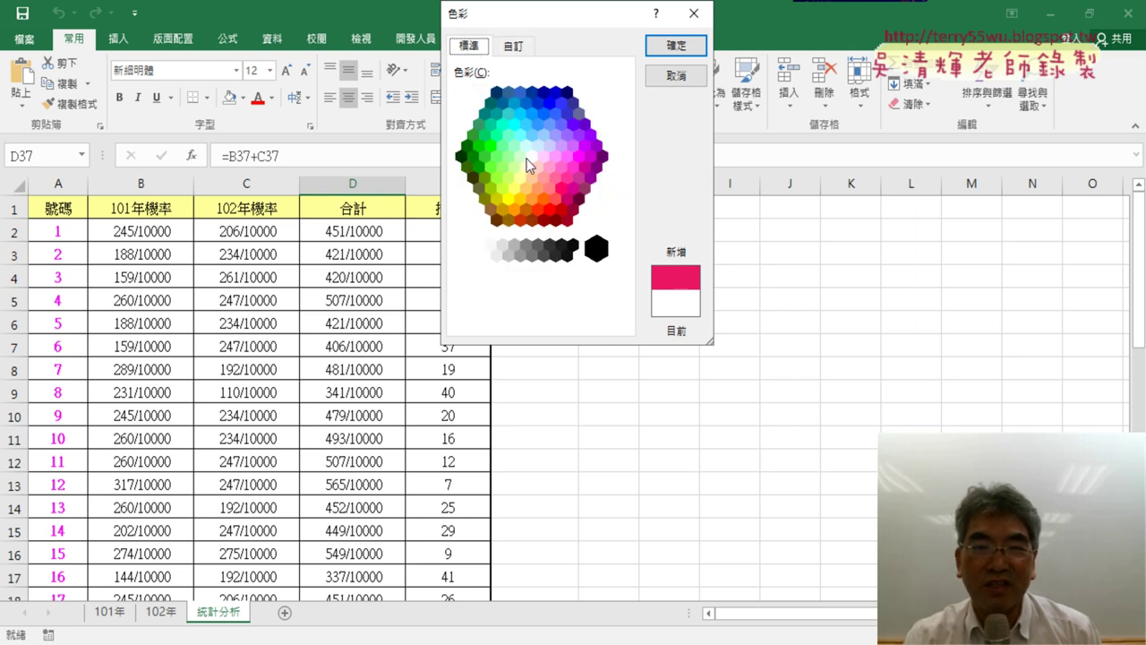
pyautogui.click(509, 199)
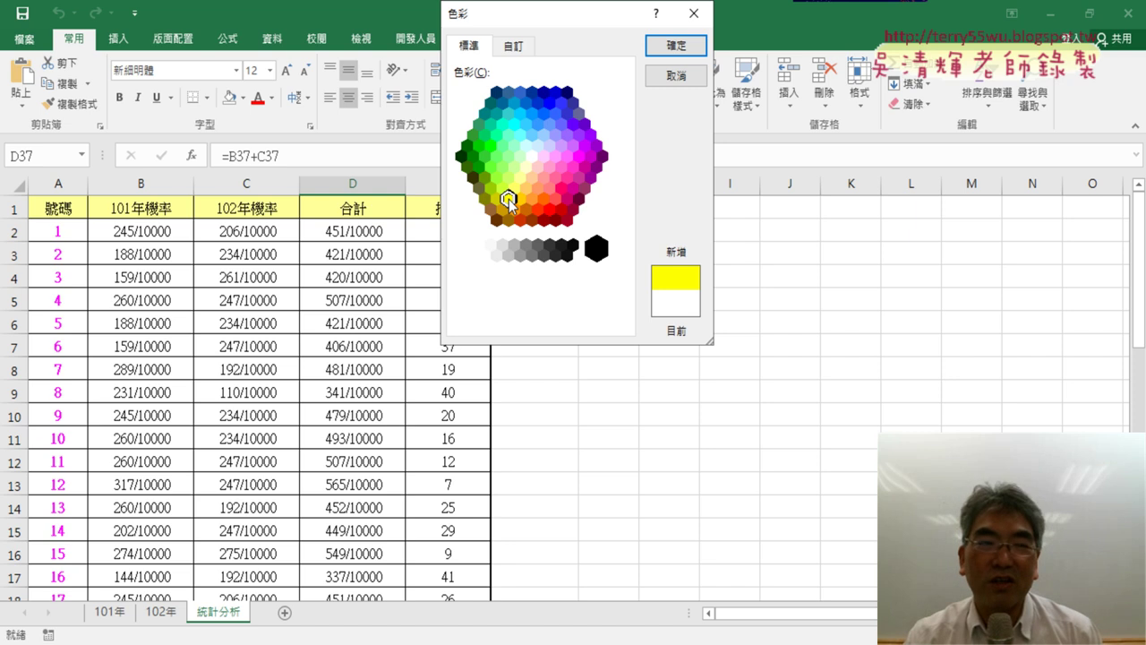
pyautogui.click(524, 50)
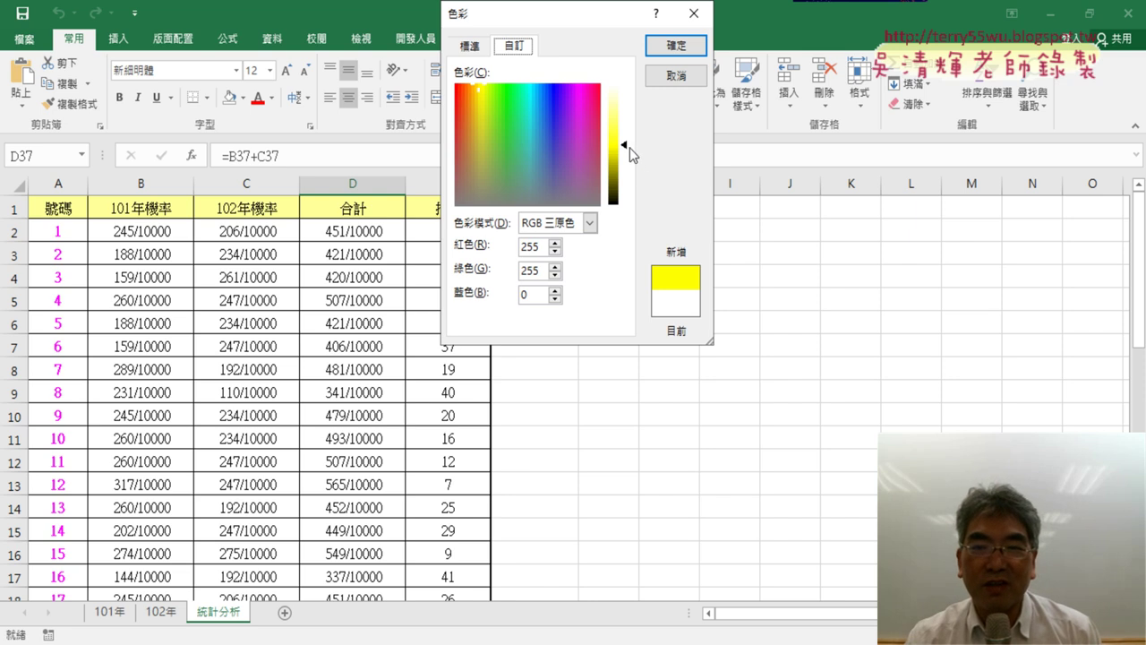
# Try a paler yellow by setting Blue to 50, then close the Colors dialog
pyautogui.moveTo(625, 145); pyautogui.dragTo(627, 123)
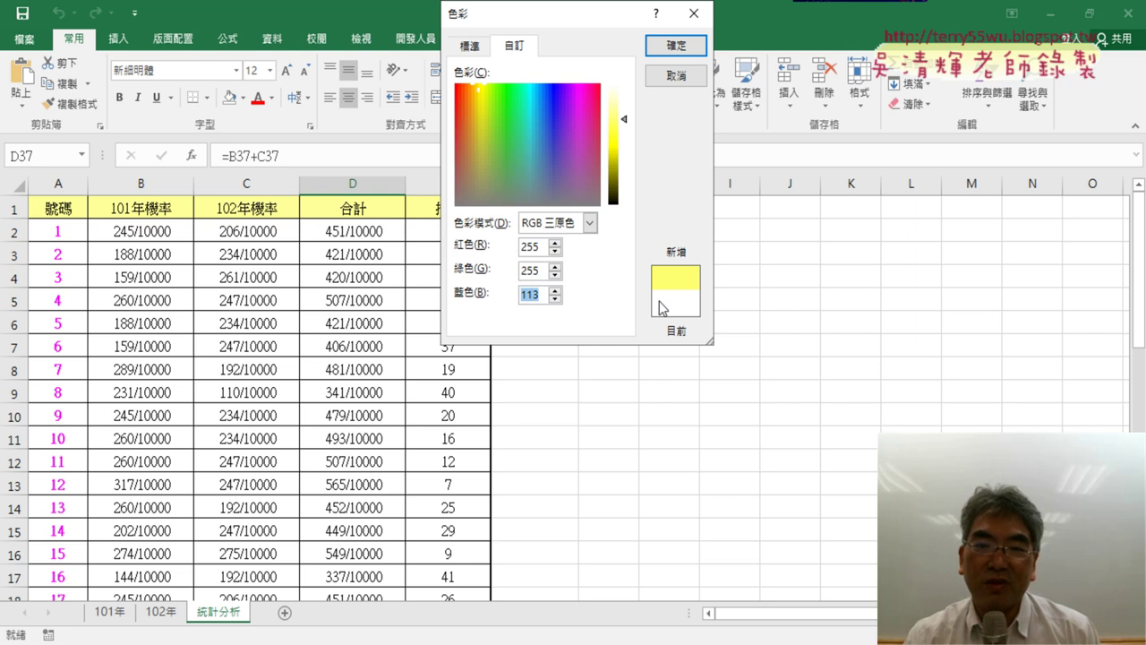
pyautogui.write('100')
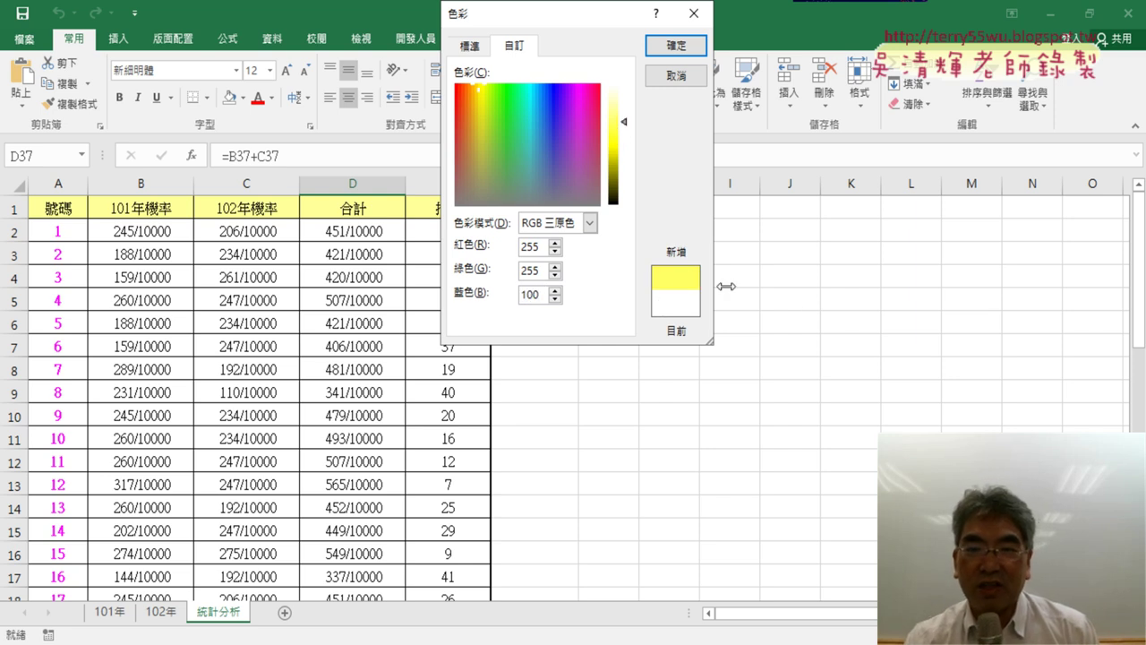
pyautogui.doubleClick(535, 294)
pyautogui.write('50')
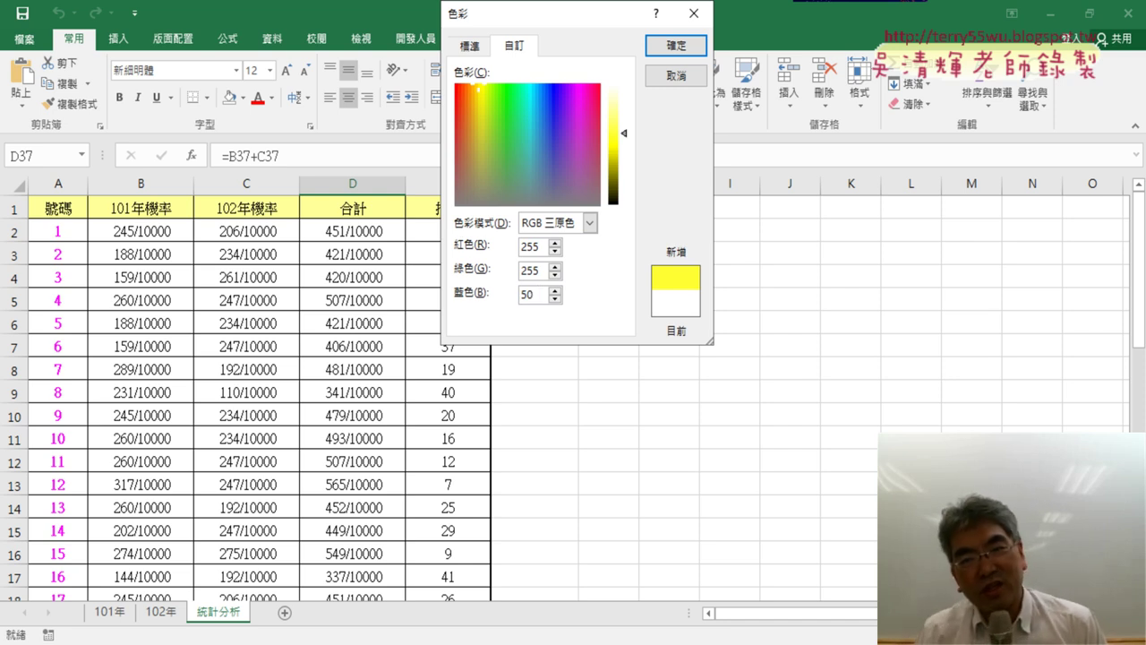
pyautogui.click(658, 79)
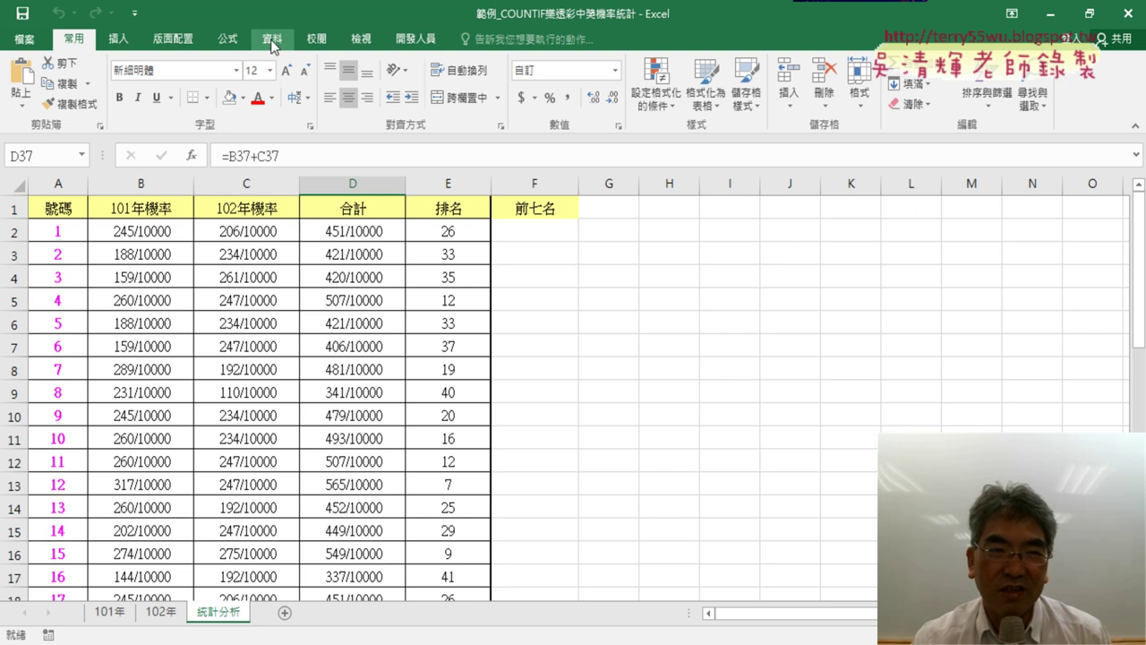
# Run the 格式化 macro from the Visual Basic editor
pyautogui.click(413, 39)
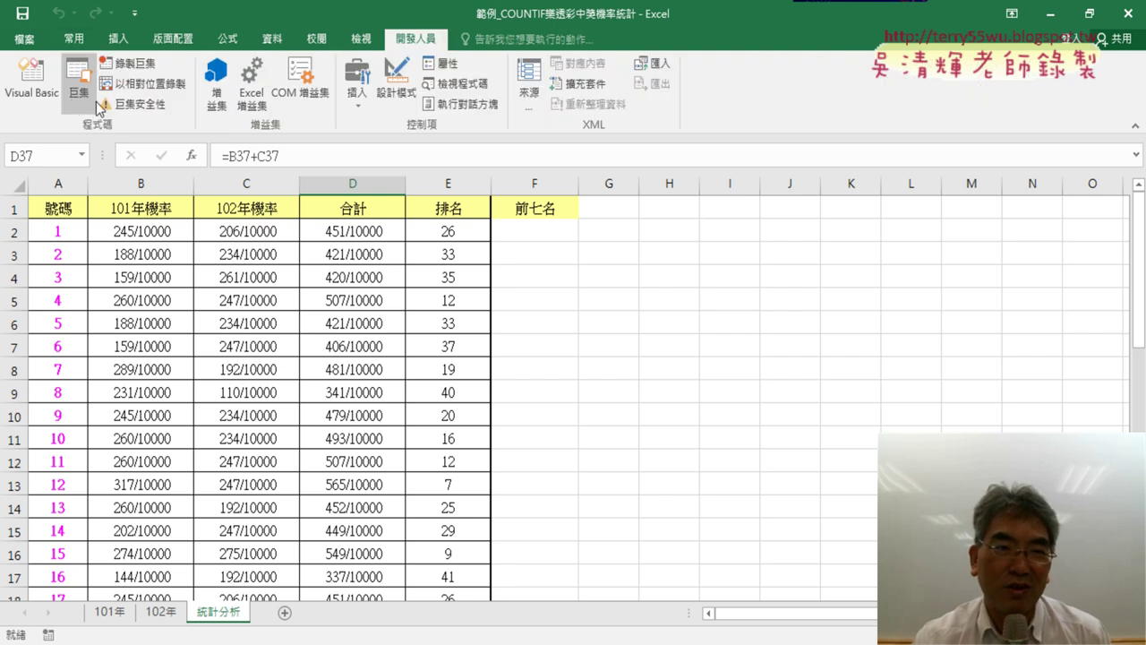
pyautogui.click(32, 89)
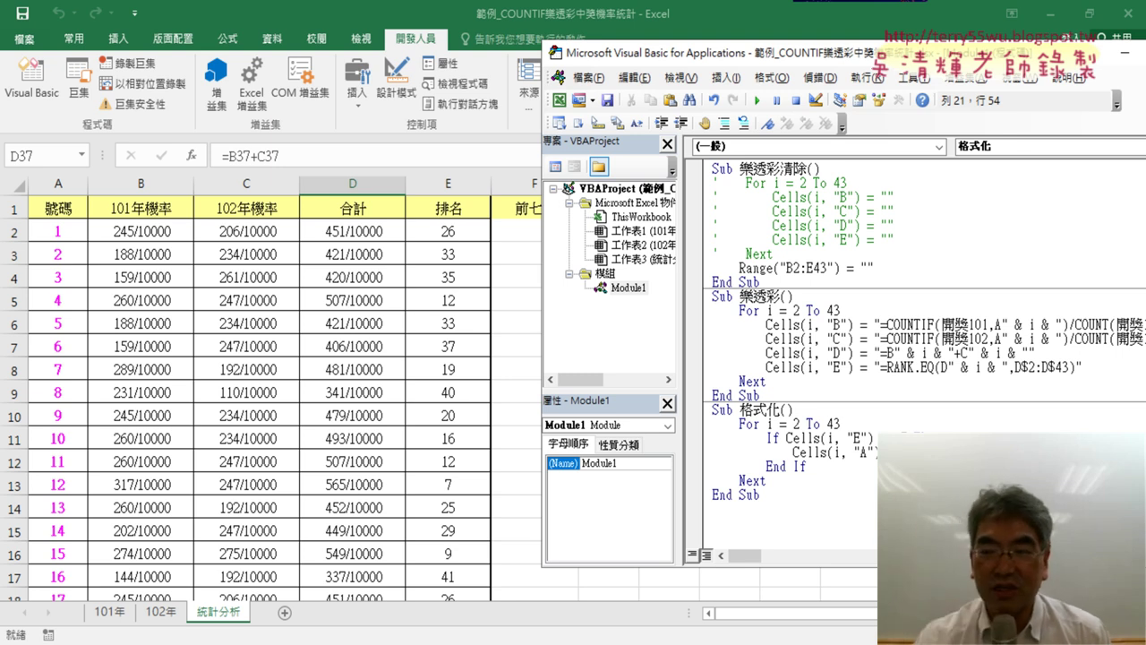
pyautogui.click(827, 453)
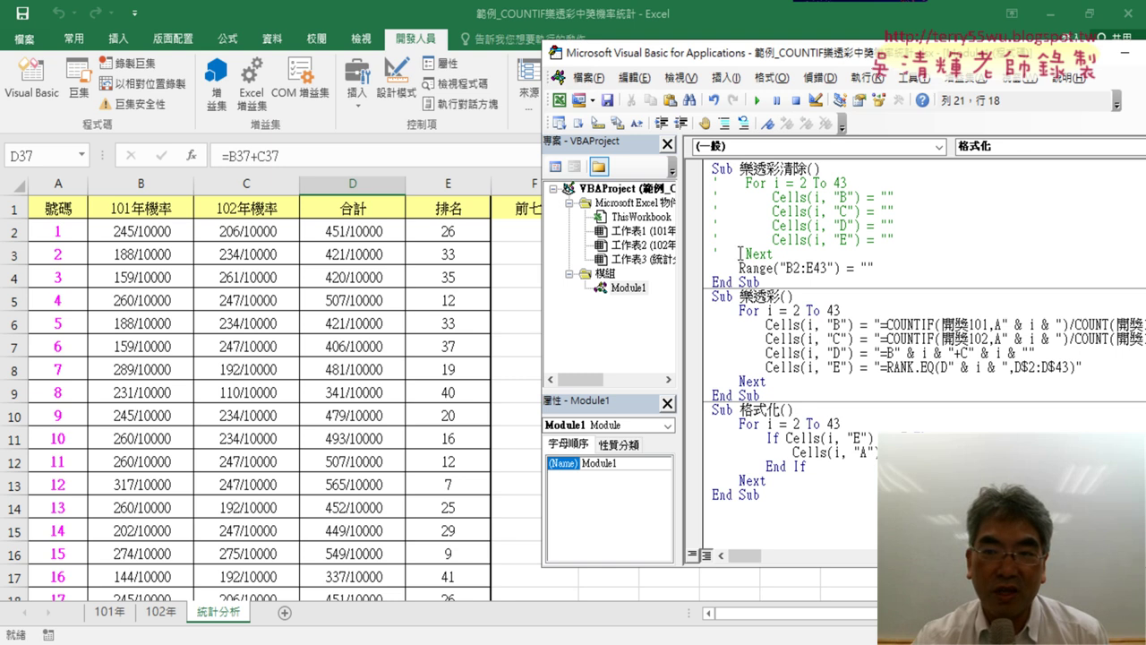
pyautogui.click(757, 101)
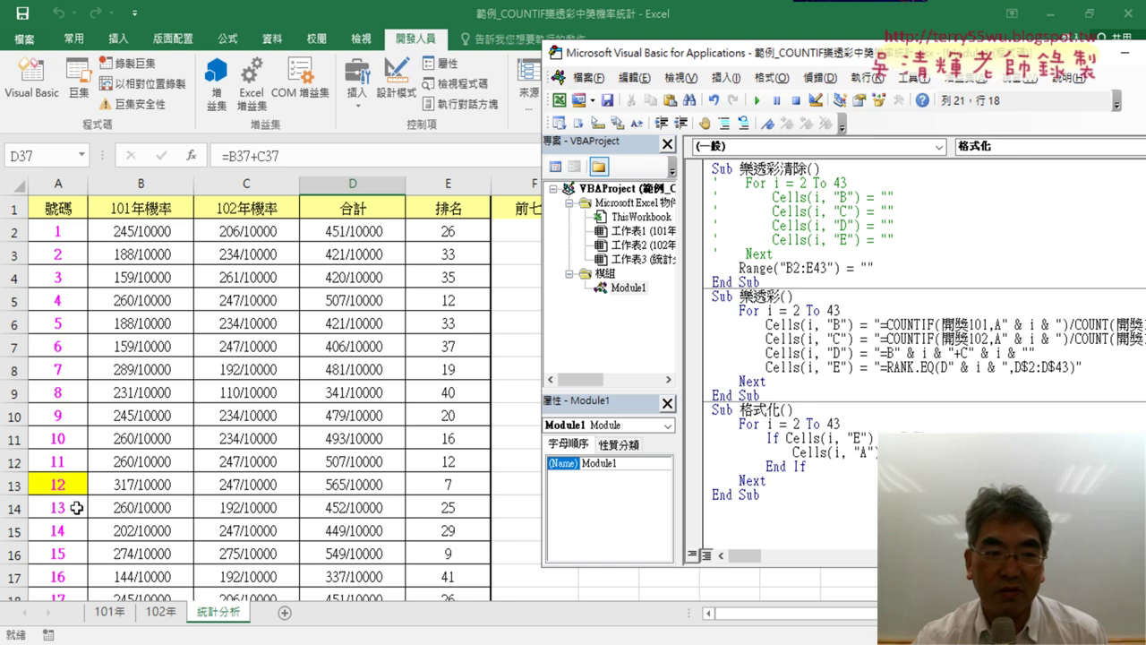
# Check the sheet for the yellow top-seven numbers in column A, such as 12, 27 and 39
pyautogui.click(59, 485)
pyautogui.scroll(-5, 59, 485)
pyautogui.scroll(-4, 61, 487)
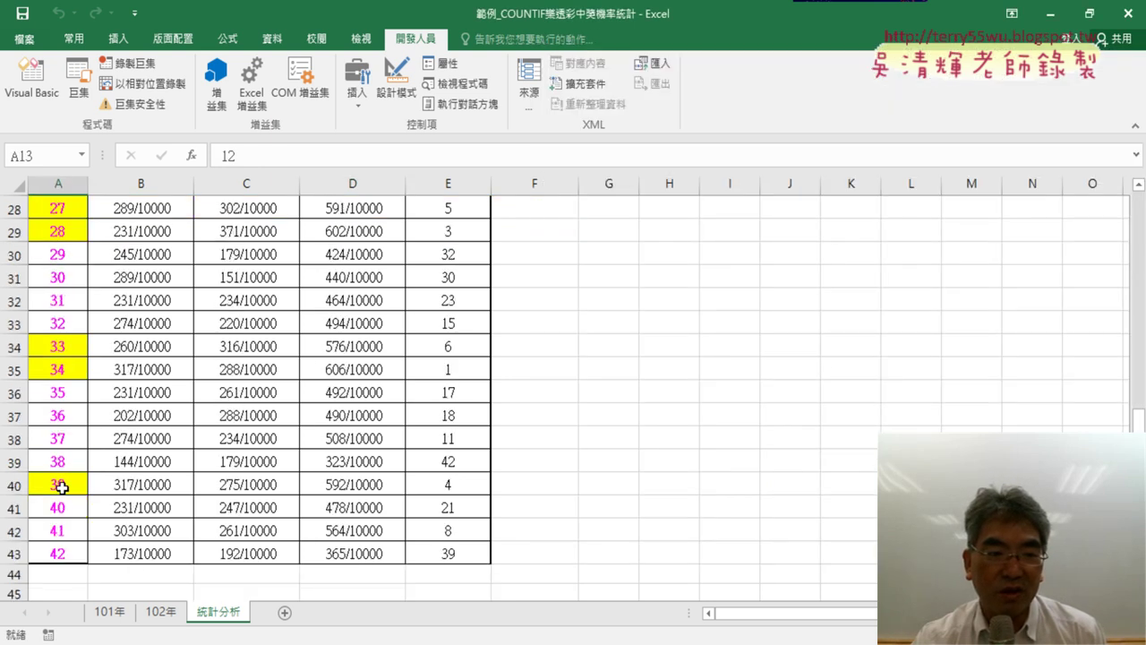
pyautogui.scroll(6, 61, 486)
pyautogui.scroll(3, 72, 358)
# Duplicate the 格式化 Sub below itself and rename the copy 格式化清除
pyautogui.click(27, 87)
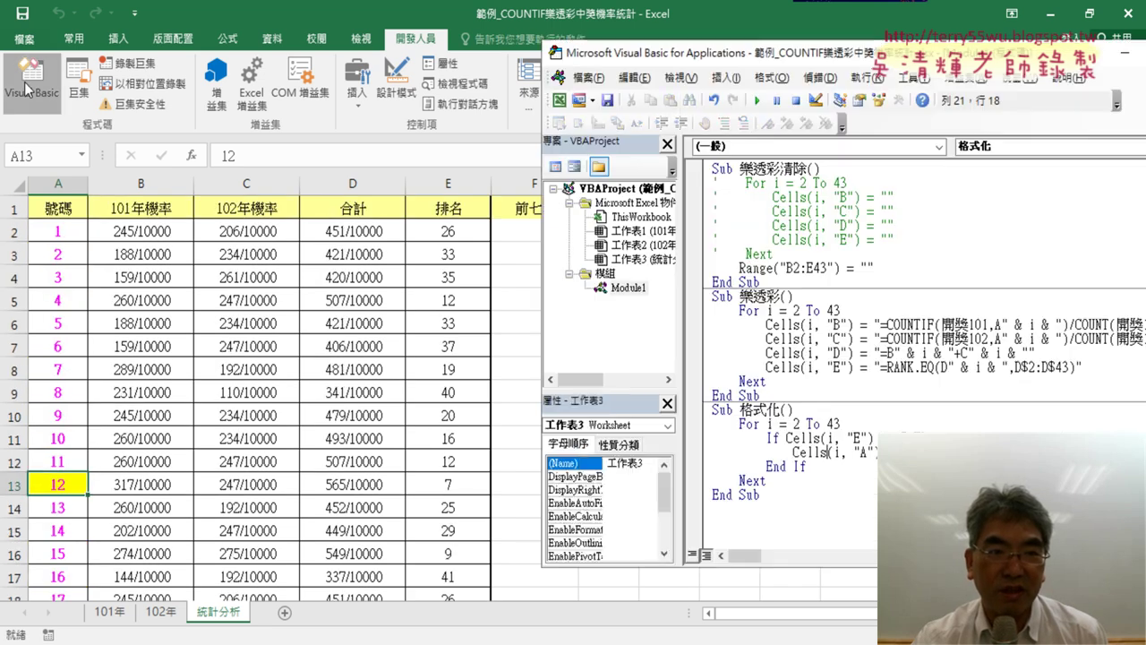
pyautogui.moveTo(771, 498); pyautogui.dragTo(710, 409)
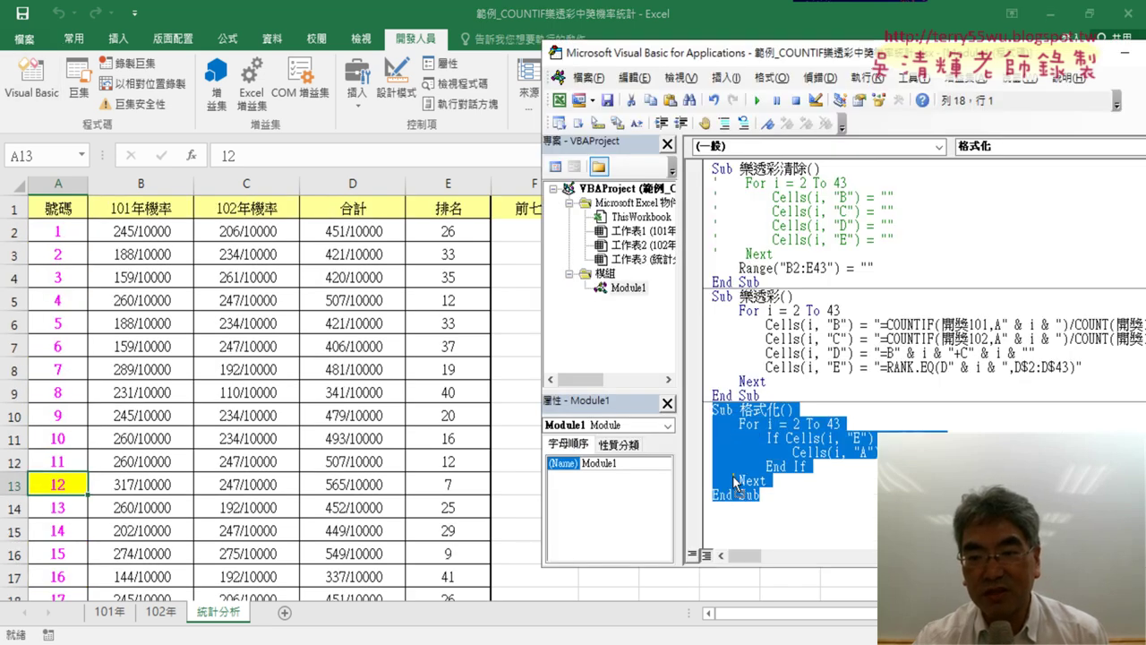
pyautogui.moveTo(734, 481); pyautogui.dragTo(733, 524)
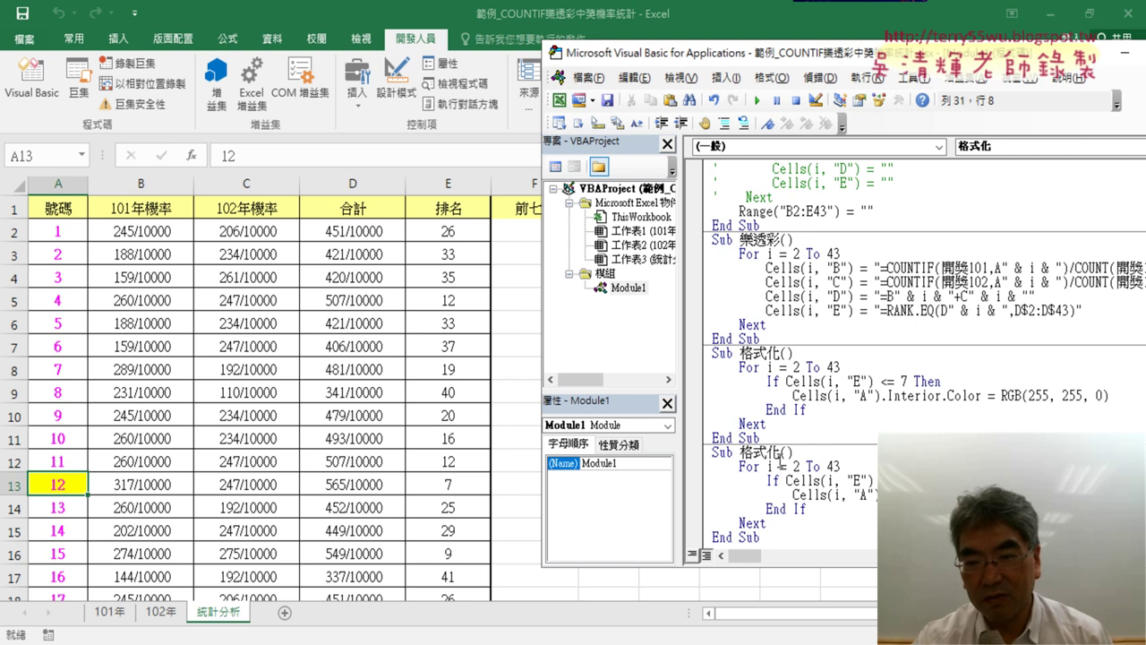
pyautogui.click(807, 448)
pyautogui.press('BackSpace')
pyautogui.press('BackSpace')
pyautogui.write('ㄑ')
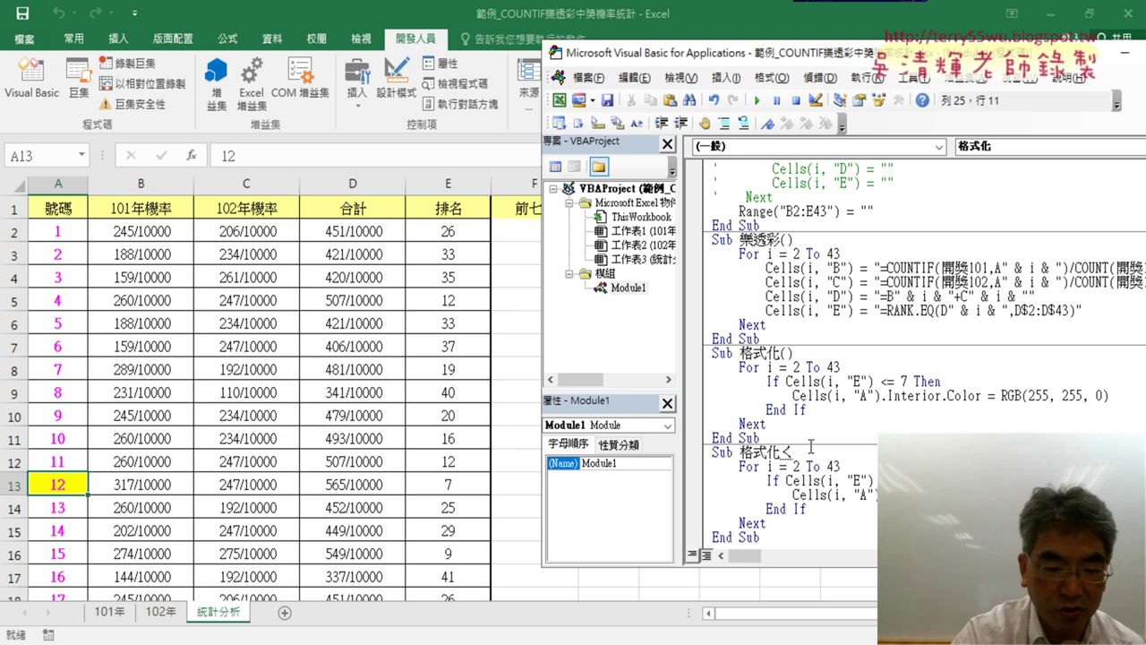
pyautogui.write('ㄧㄥ ㄔㄨ')
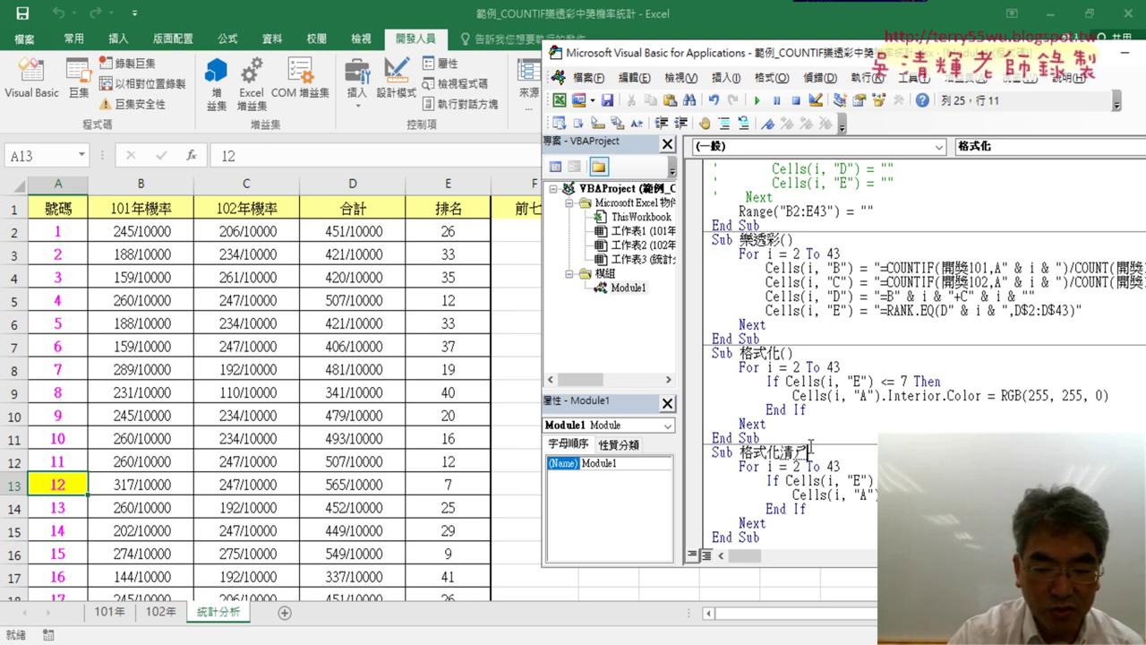
pyautogui.write('ㄨˊ')
pyautogui.press('Return')
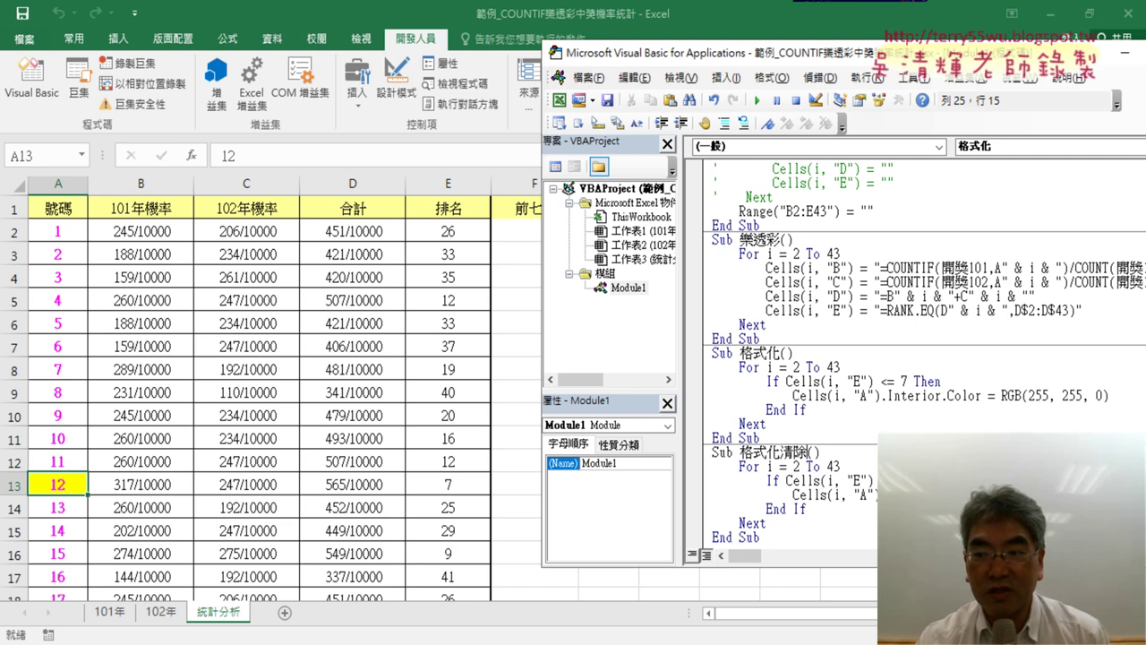
pyautogui.click(1100, 494)
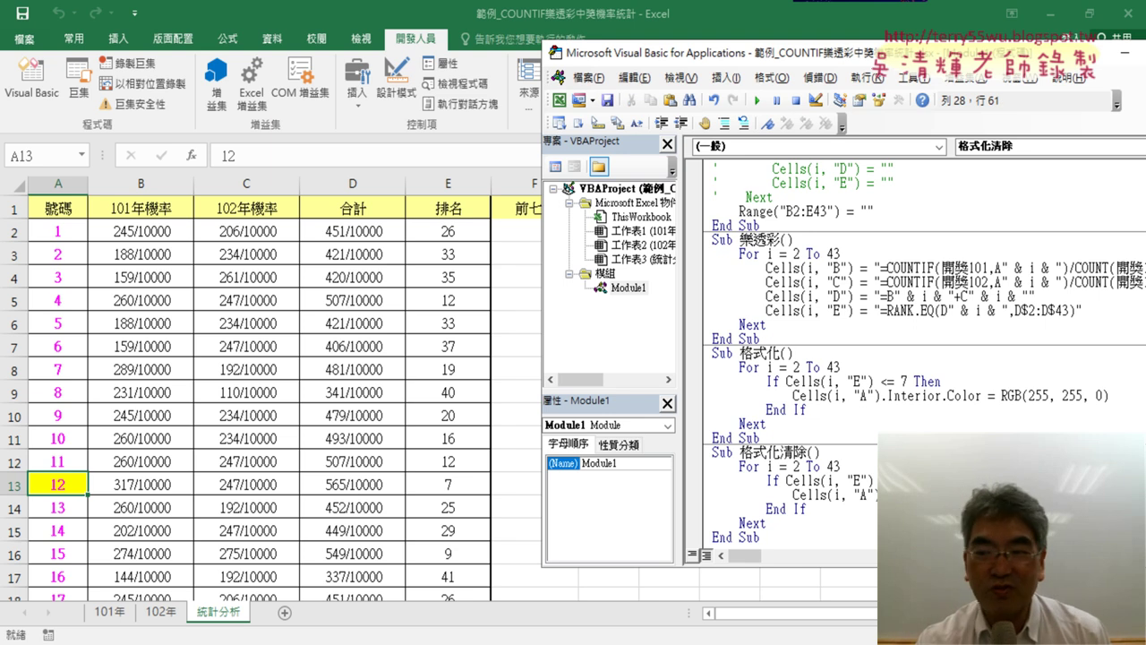
pyautogui.click(759, 101)
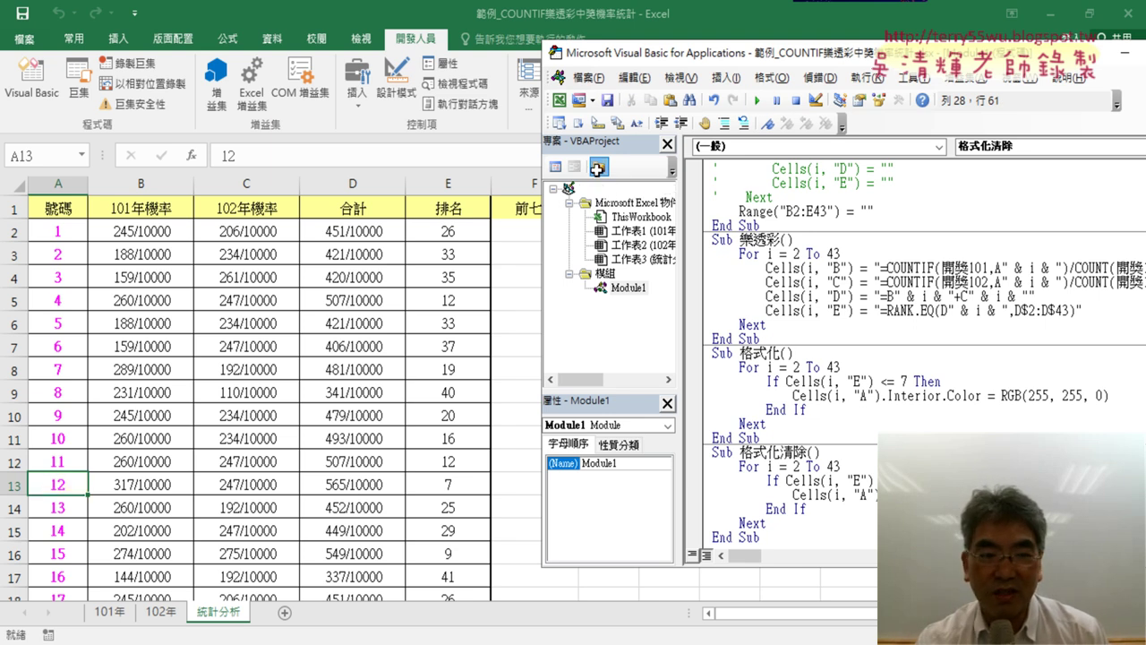
pyautogui.click(67, 458)
pyautogui.click(141, 462)
pyautogui.scroll(-4, 511, 384)
pyautogui.scroll(-3, 511, 384)
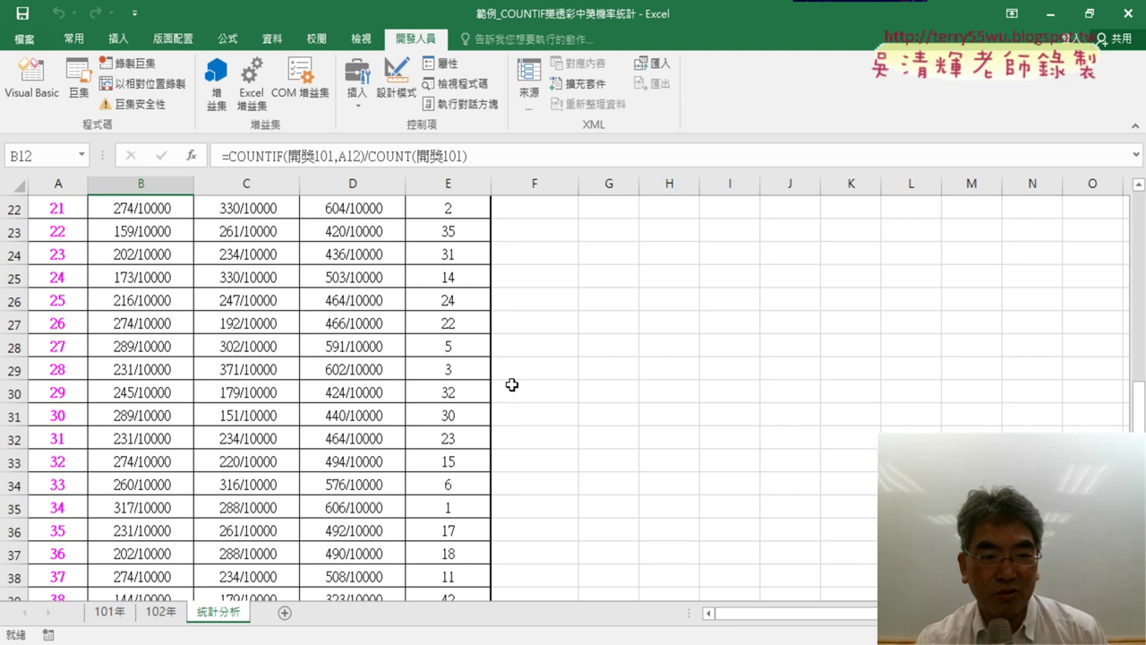
pyautogui.scroll(1, 511, 384)
pyautogui.scroll(5, 511, 385)
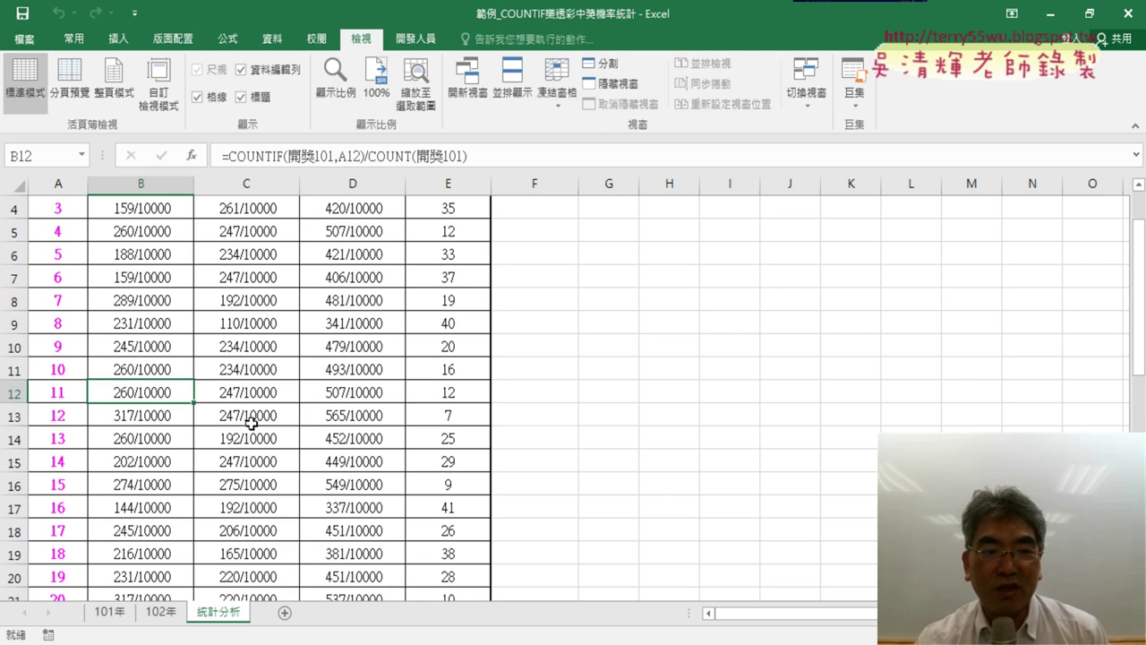
pyautogui.click(249, 421)
pyautogui.click(73, 39)
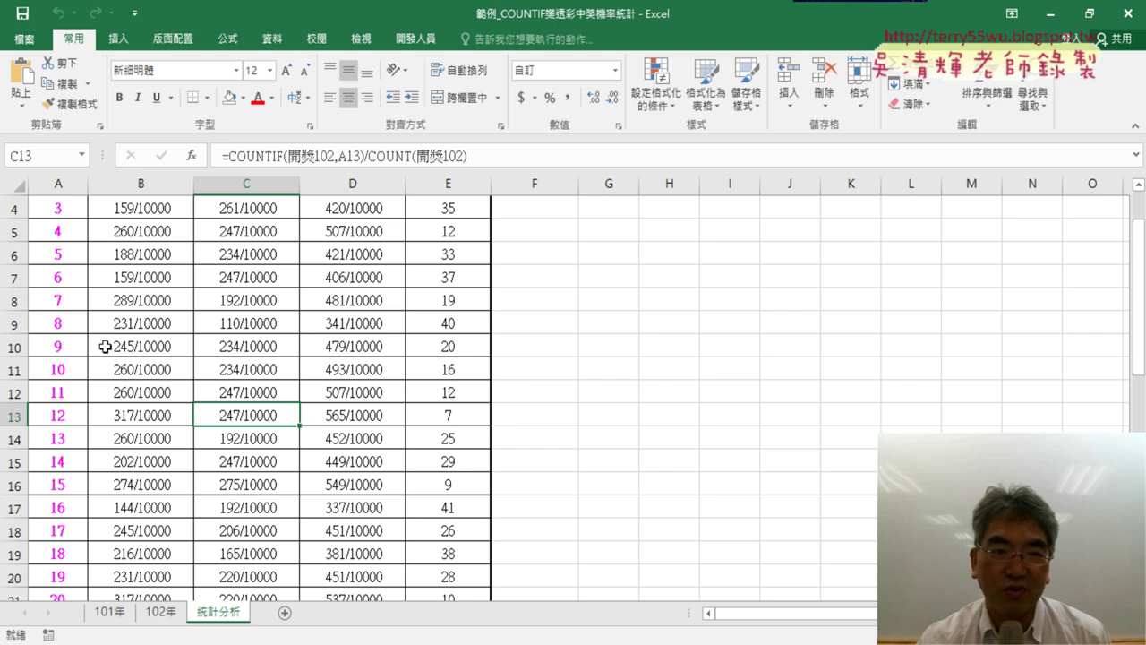
pyautogui.click(416, 39)
pyautogui.click(32, 79)
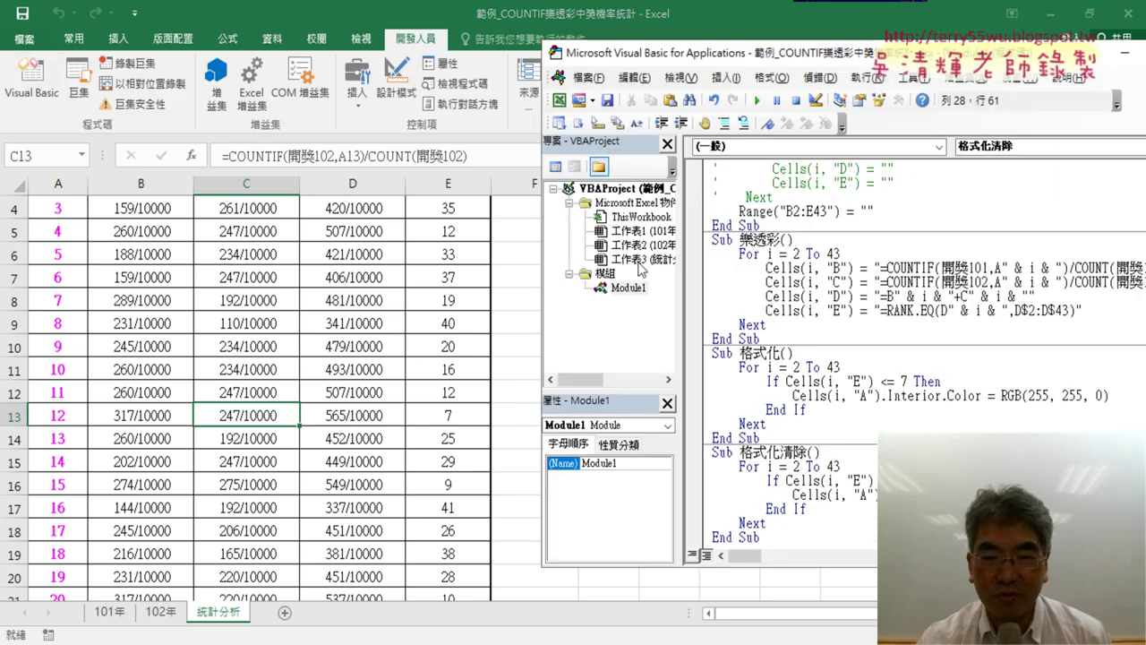
pyautogui.hotkey('shift', 'ctrl', 'Left')
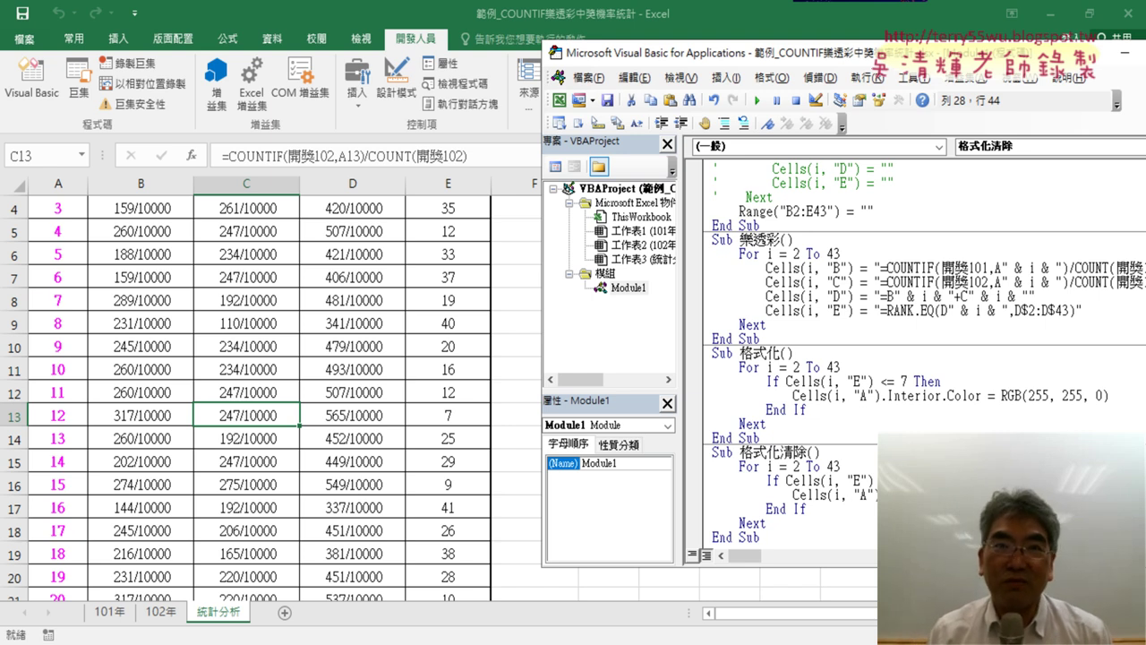
pyautogui.click(71, 417)
pyautogui.click(90, 46)
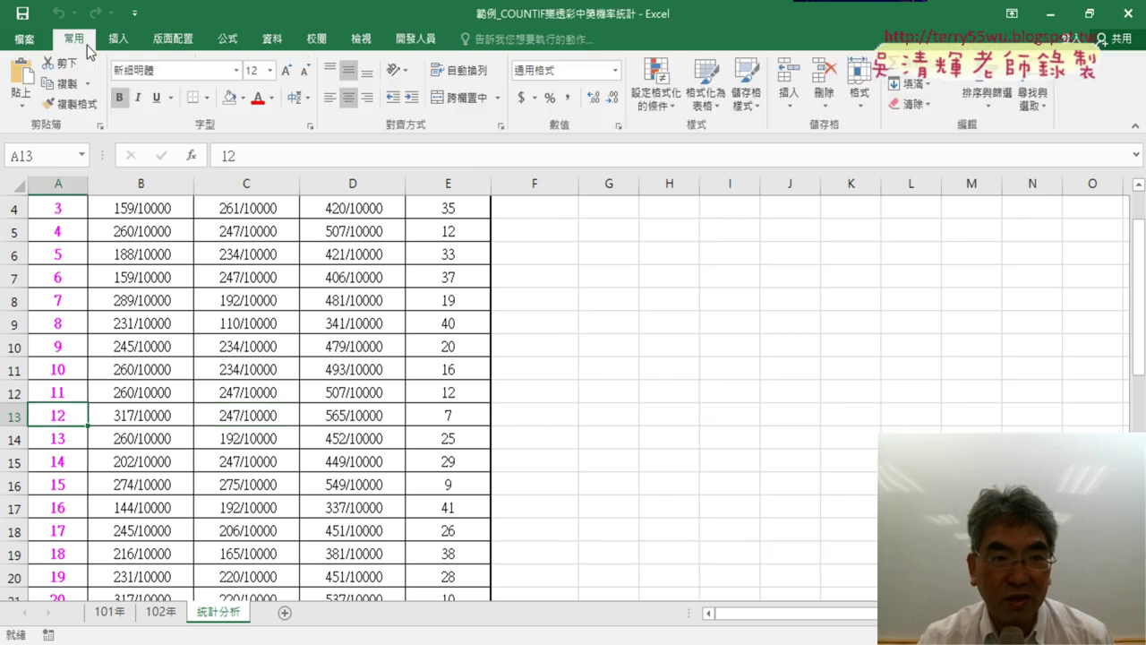
pyautogui.click(244, 98)
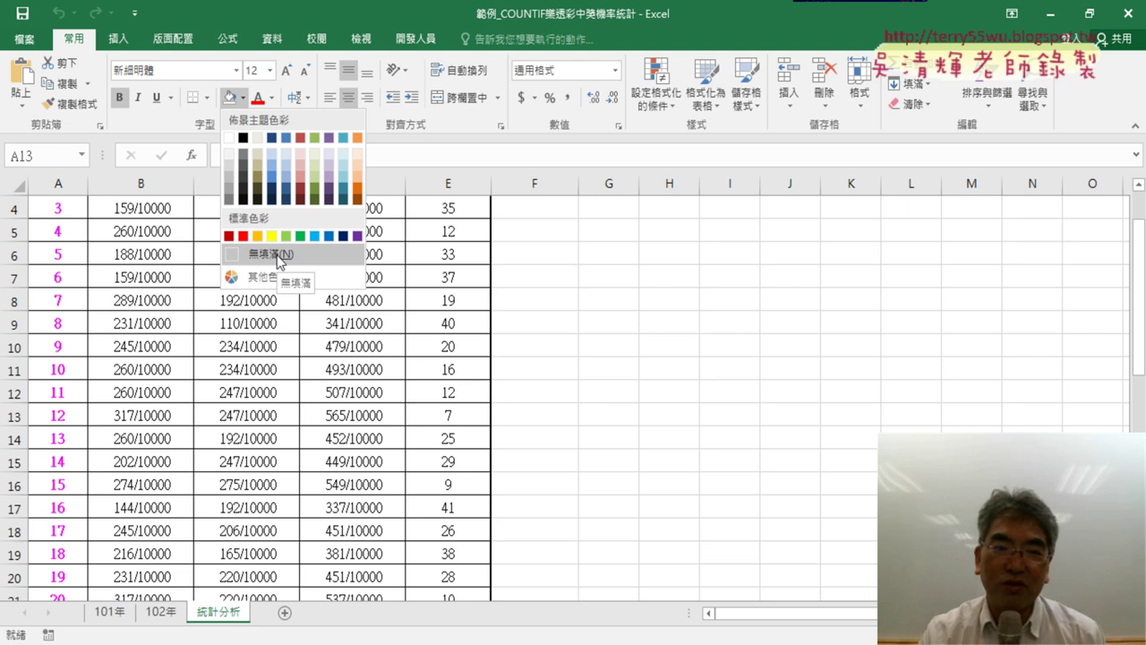
pyautogui.click(278, 257)
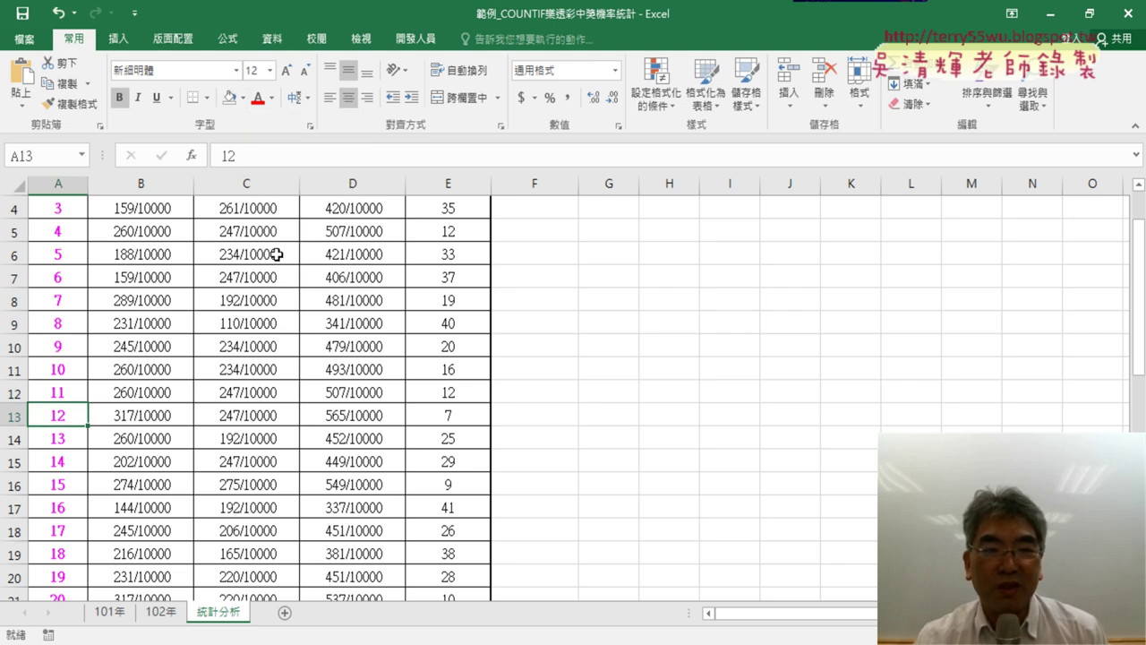
pyautogui.click(415, 39)
pyautogui.click(3, 93)
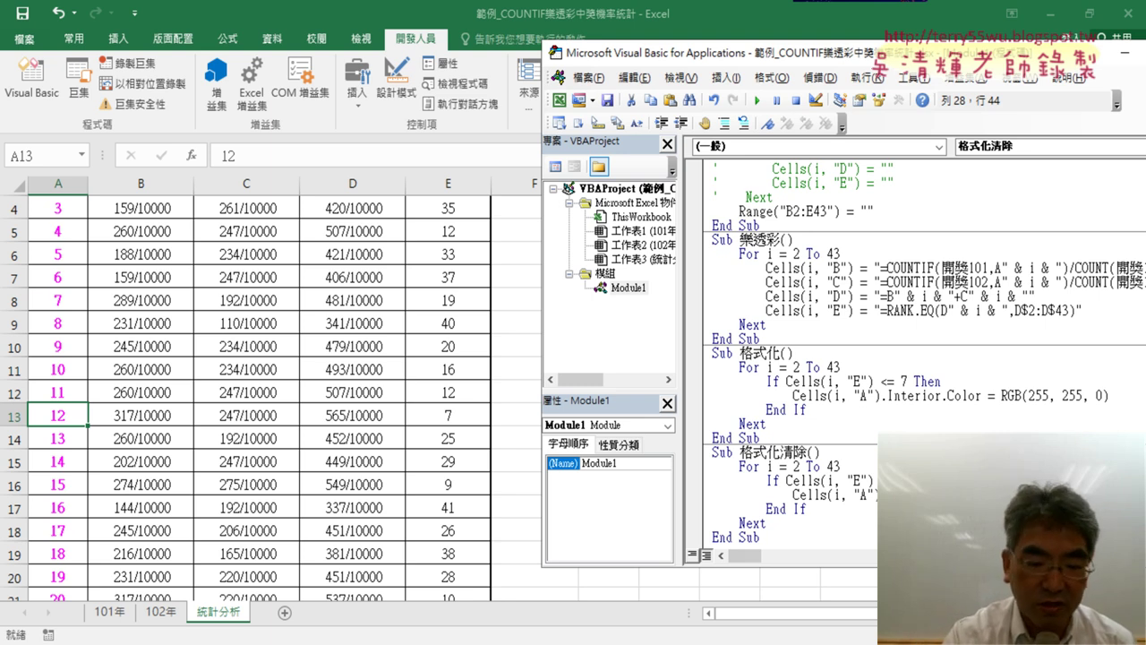
pyautogui.click(1014, 495)
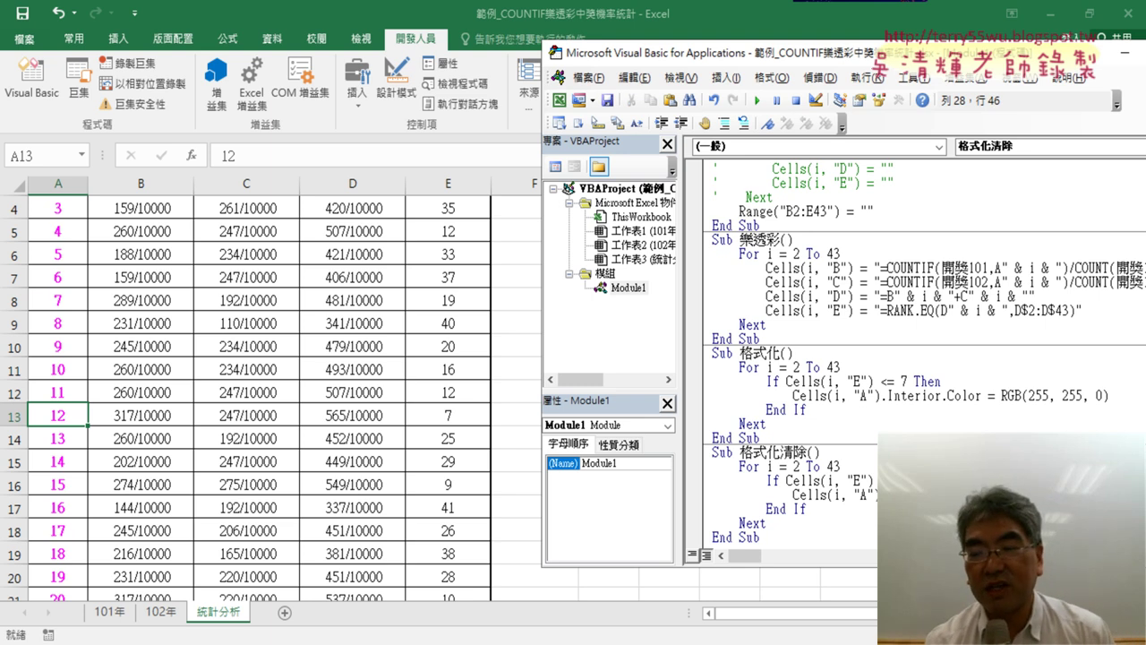
pyautogui.press('Right')
pyautogui.press('Right')
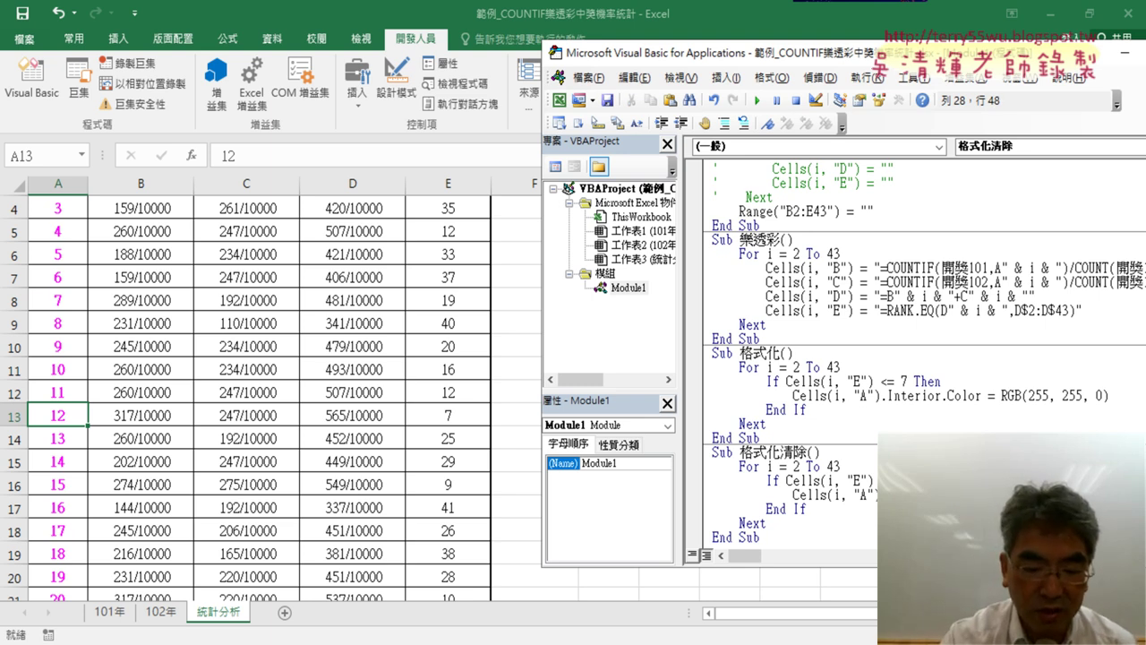
pyautogui.press('Right')
pyautogui.press('Right')
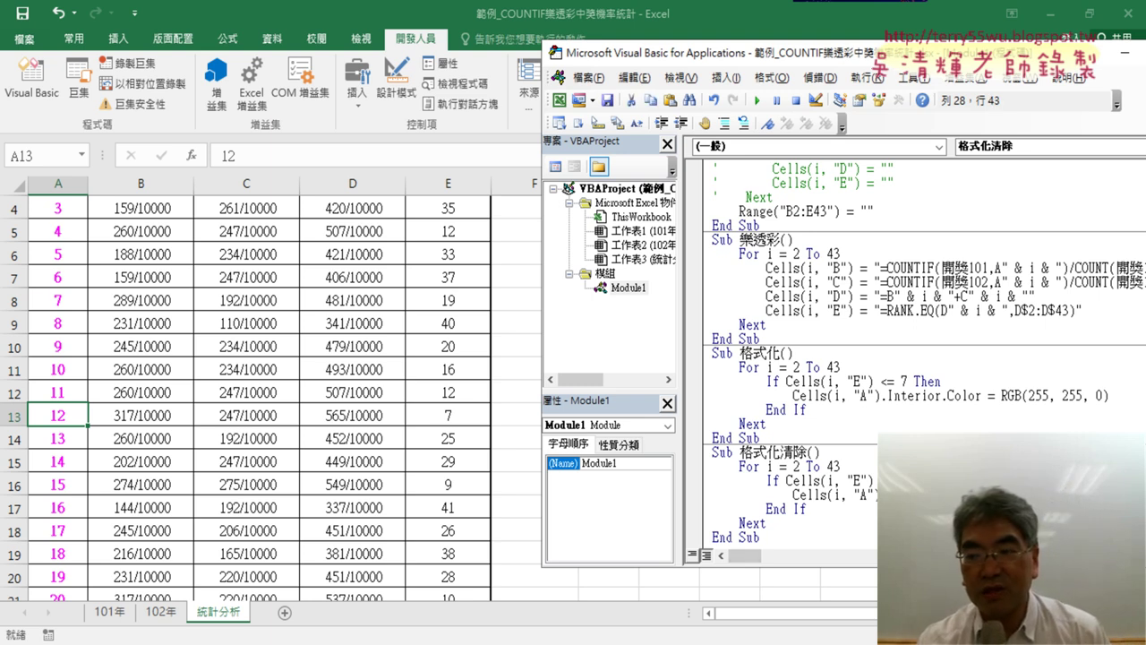
pyautogui.click(1011, 397)
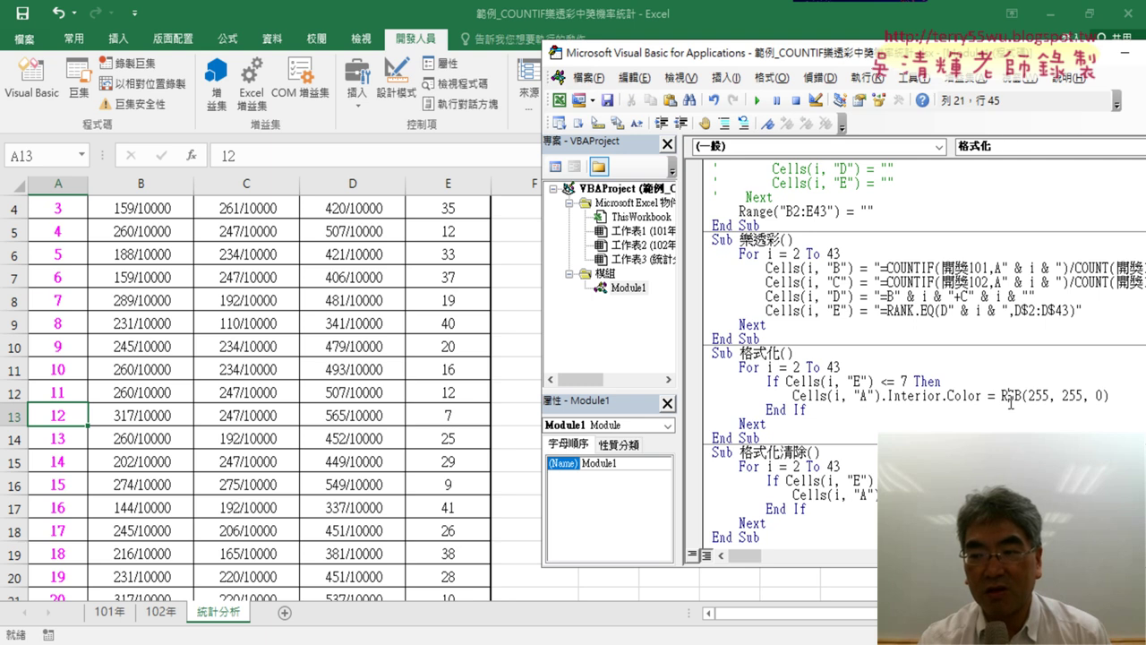
pyautogui.click(935, 395)
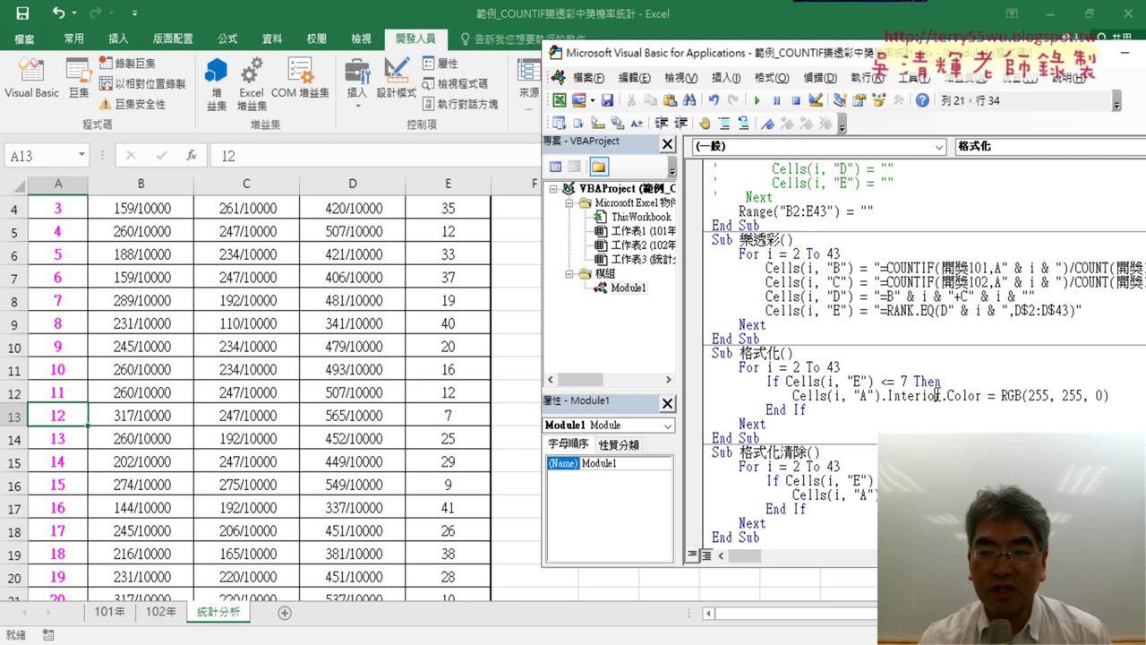
pyautogui.click(757, 101)
pyautogui.click(846, 479)
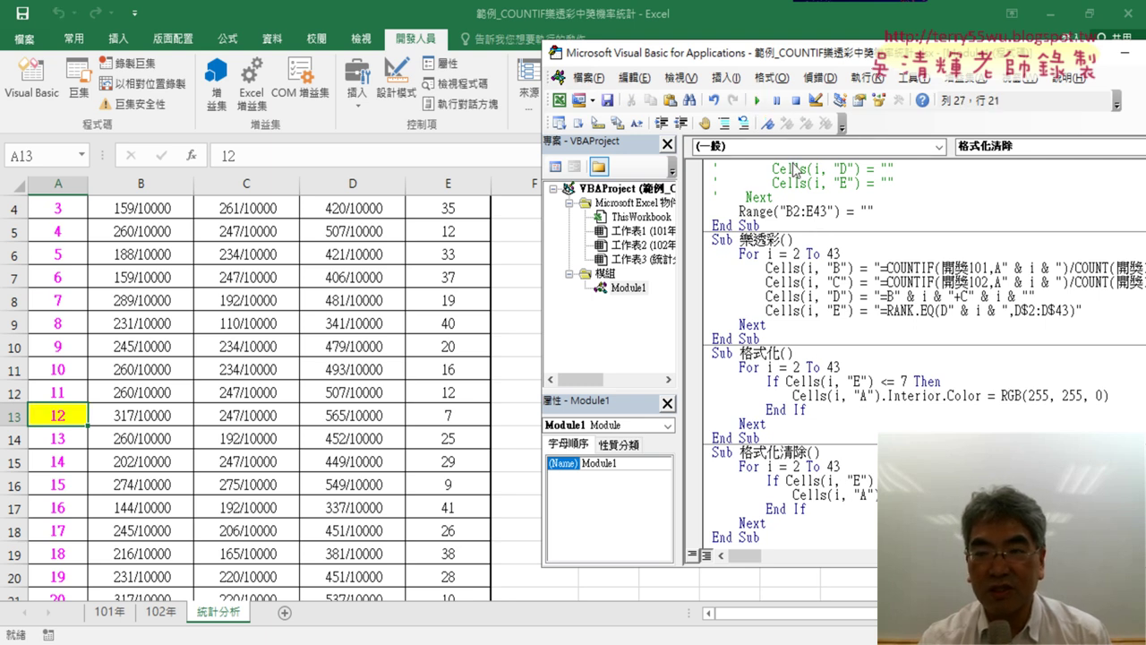
pyautogui.click(758, 101)
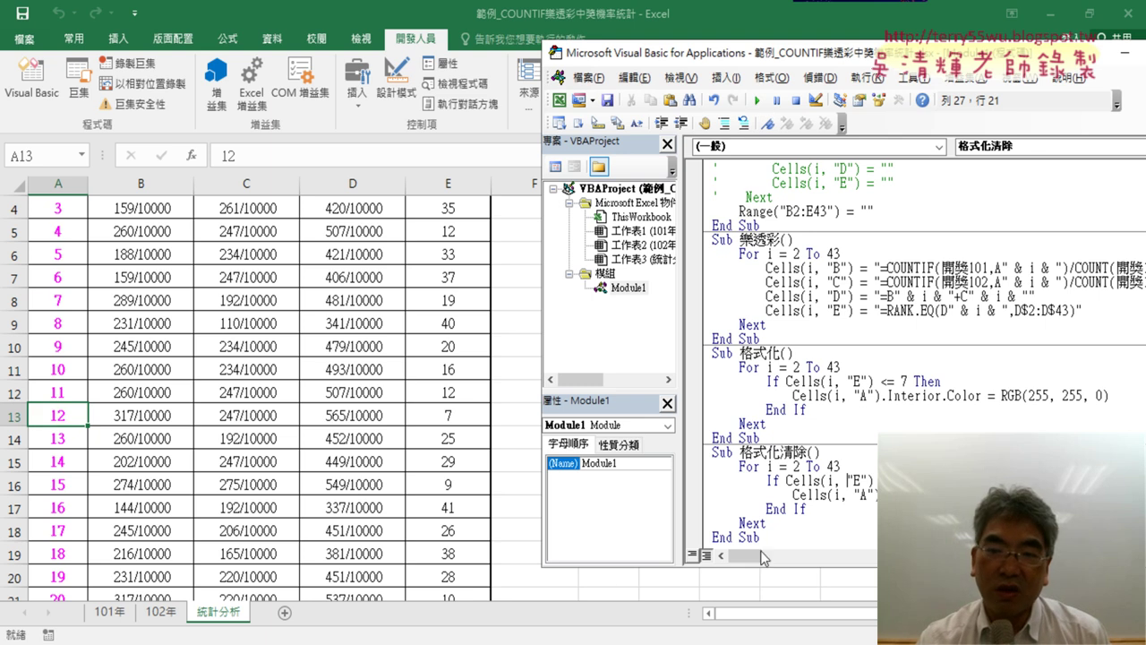
pyautogui.click(707, 479)
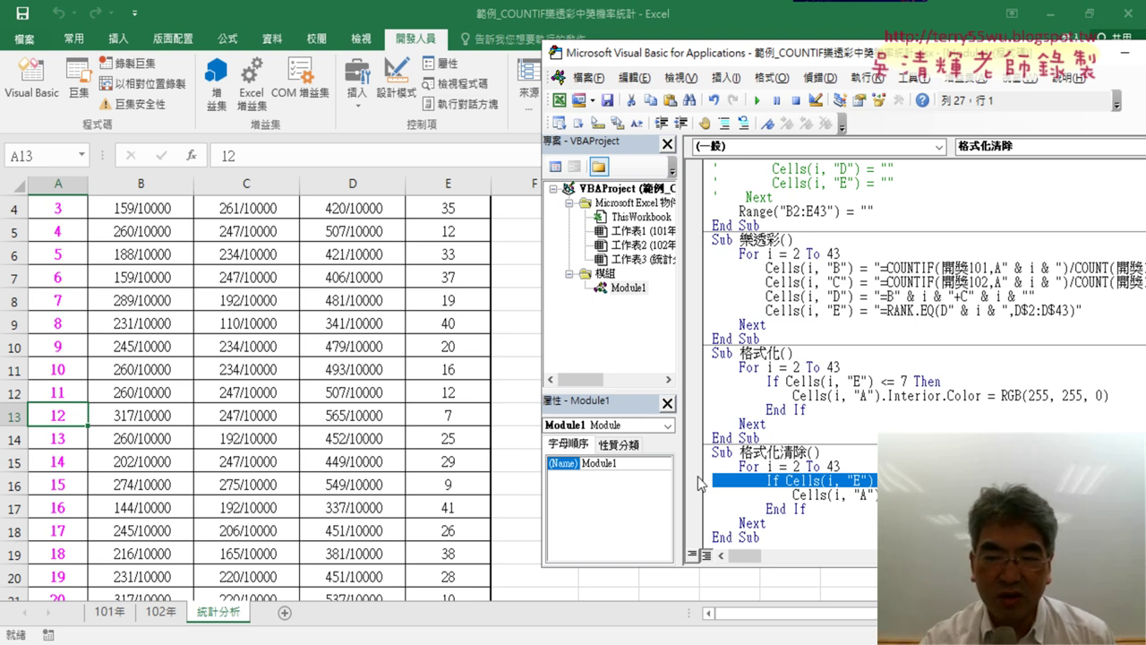
# Delete the If condition line and the stray End If from 格式化清除's loop, then select the three loop lines
pyautogui.press('Delete')
pyautogui.press('Delete')
pyautogui.press('Delete')
pyautogui.press('Delete')
pyautogui.press('Delete')
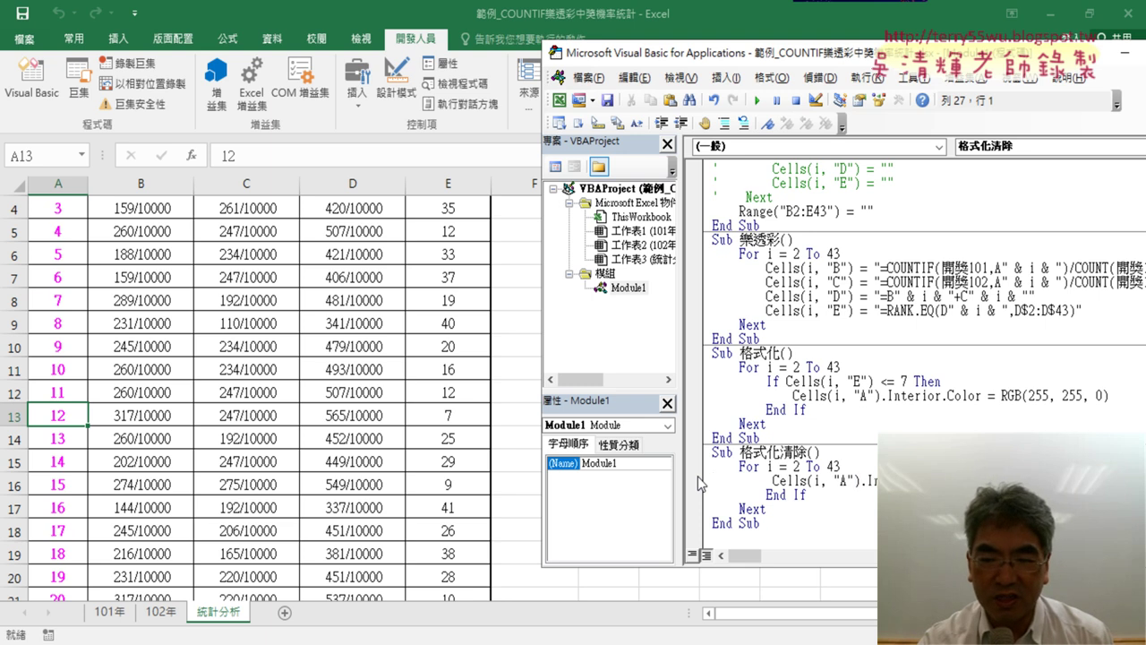
pyautogui.press('Delete')
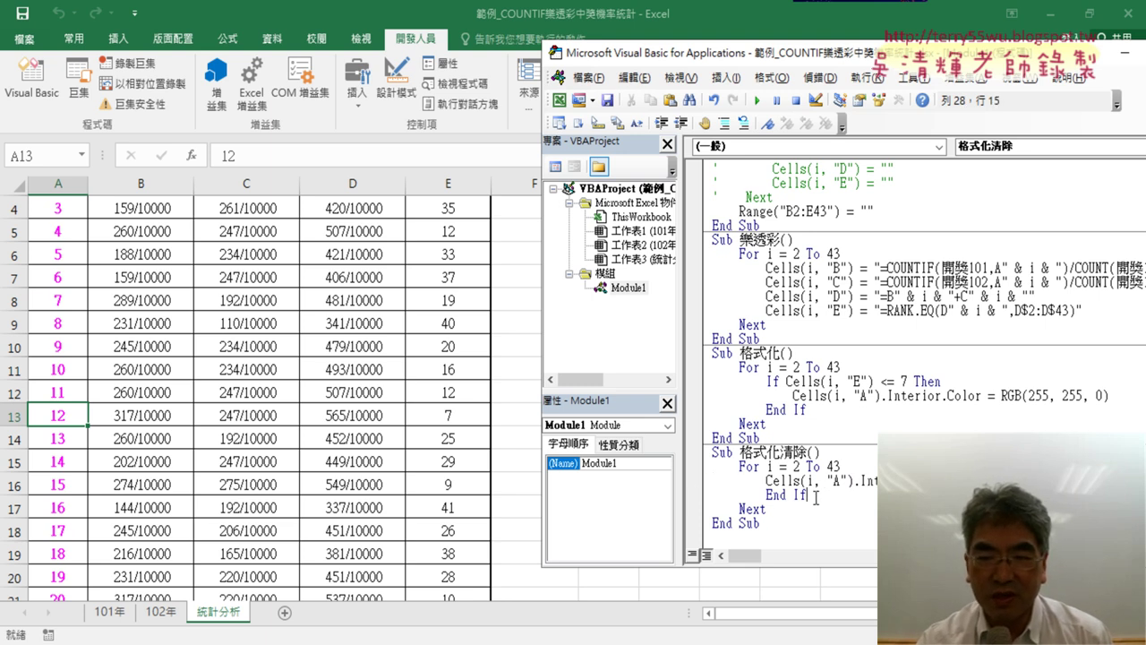
pyautogui.click(701, 495)
pyautogui.press('Delete')
pyautogui.press('Delete')
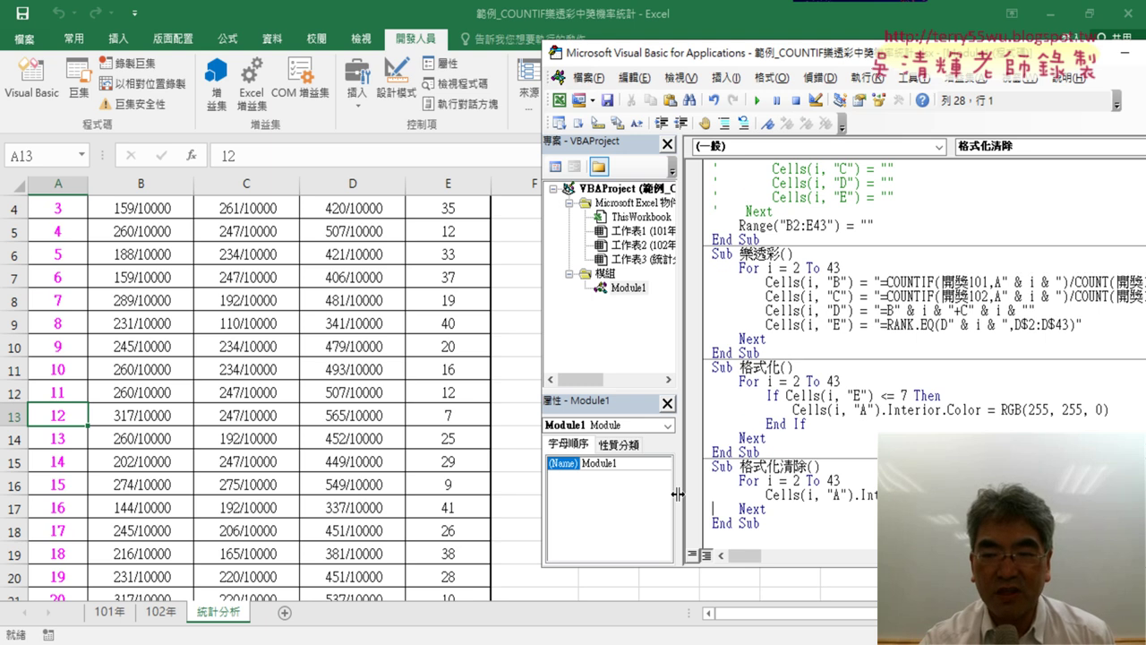
pyautogui.click(779, 495)
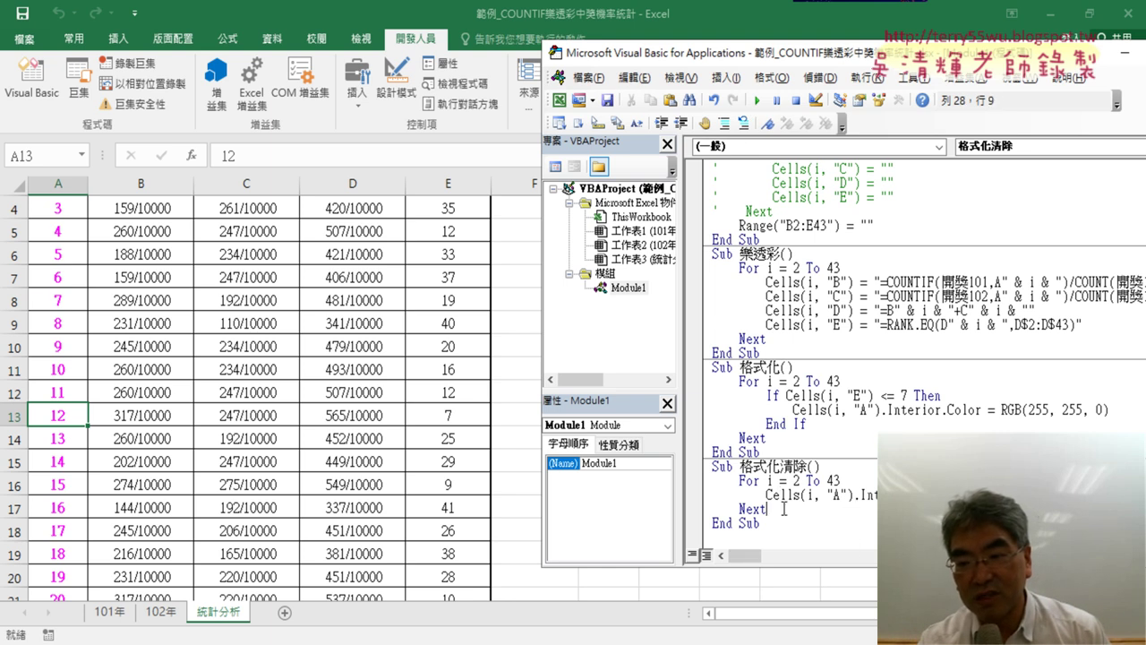
pyautogui.moveTo(767, 509); pyautogui.dragTo(707, 484)
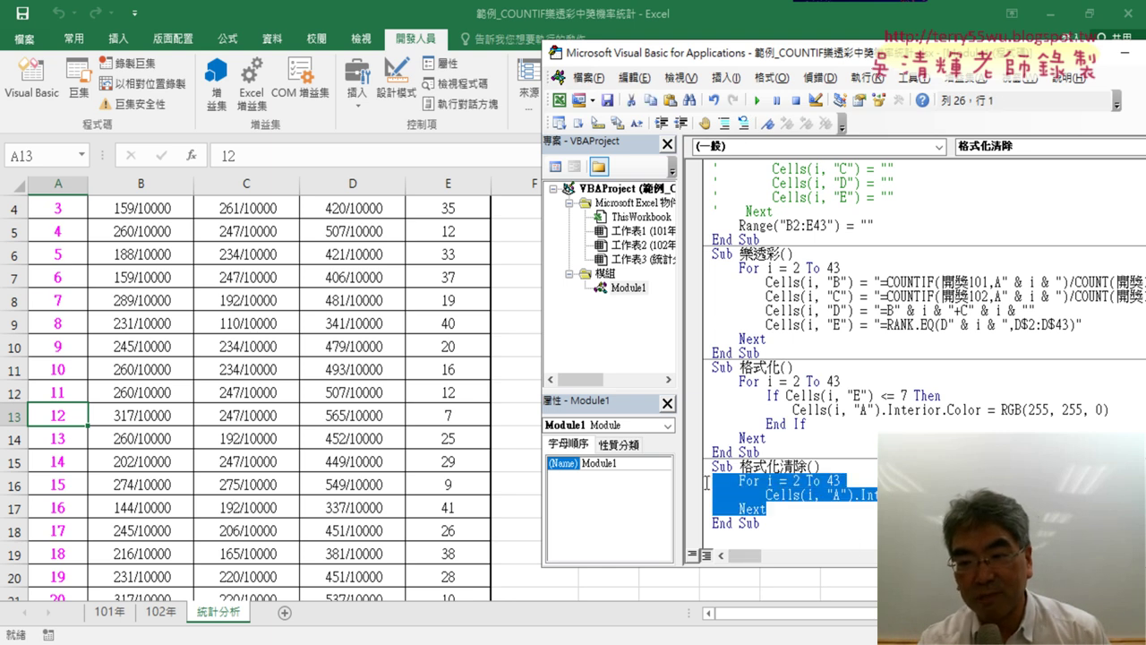
# Comment out 格式化清除's For…Next loop and add an indented blank line below it
pyautogui.click(724, 123)
pyautogui.click(786, 507)
pyautogui.press('Return')
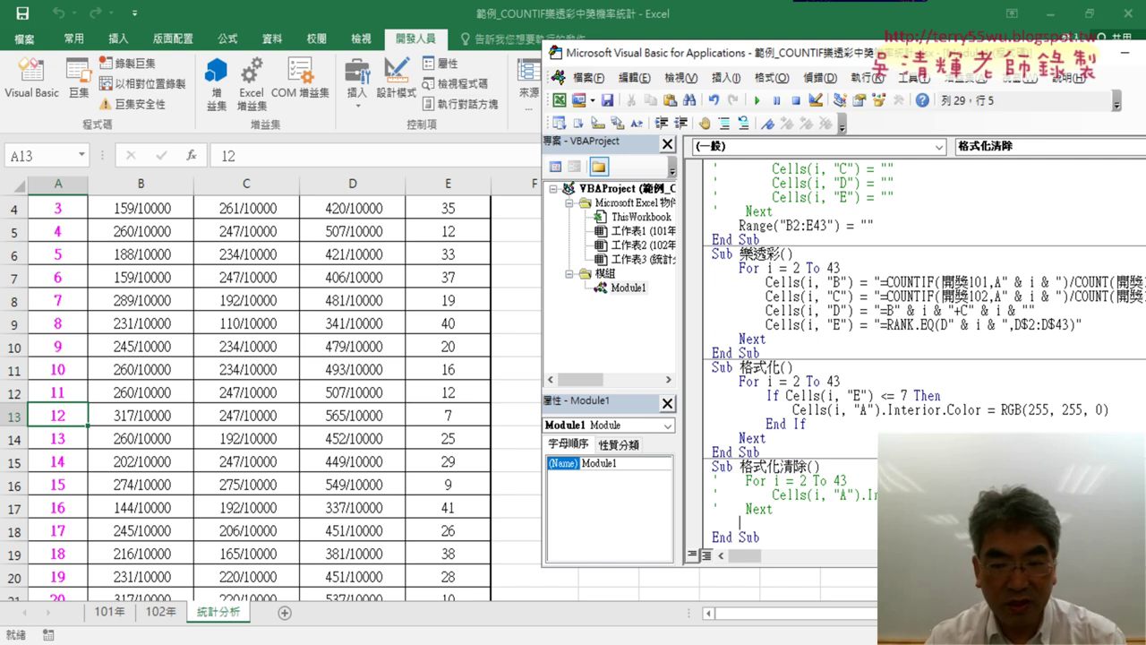
pyautogui.press('Tab')
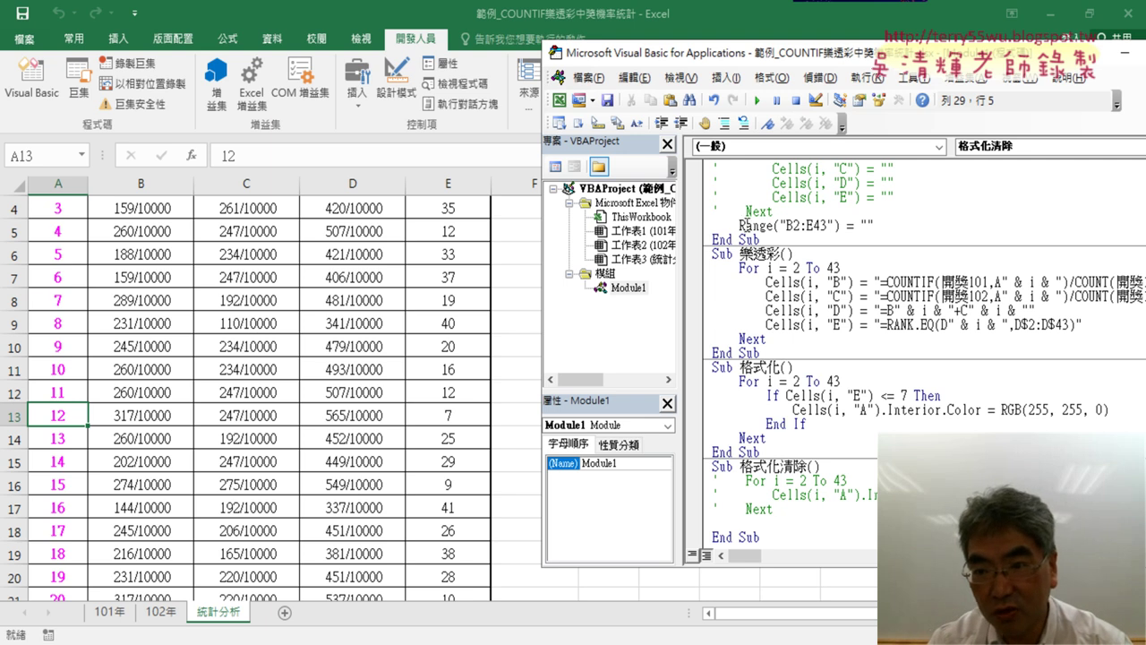
# Write Range("A2:A43") plus the copied .Interior property, then compare it with the commented loop
pyautogui.moveTo(738, 226)
pyautogui.mouseDown()
pyautogui.moveTo(813, 226)
pyautogui.moveTo(746, 225)
pyautogui.mouseUp()
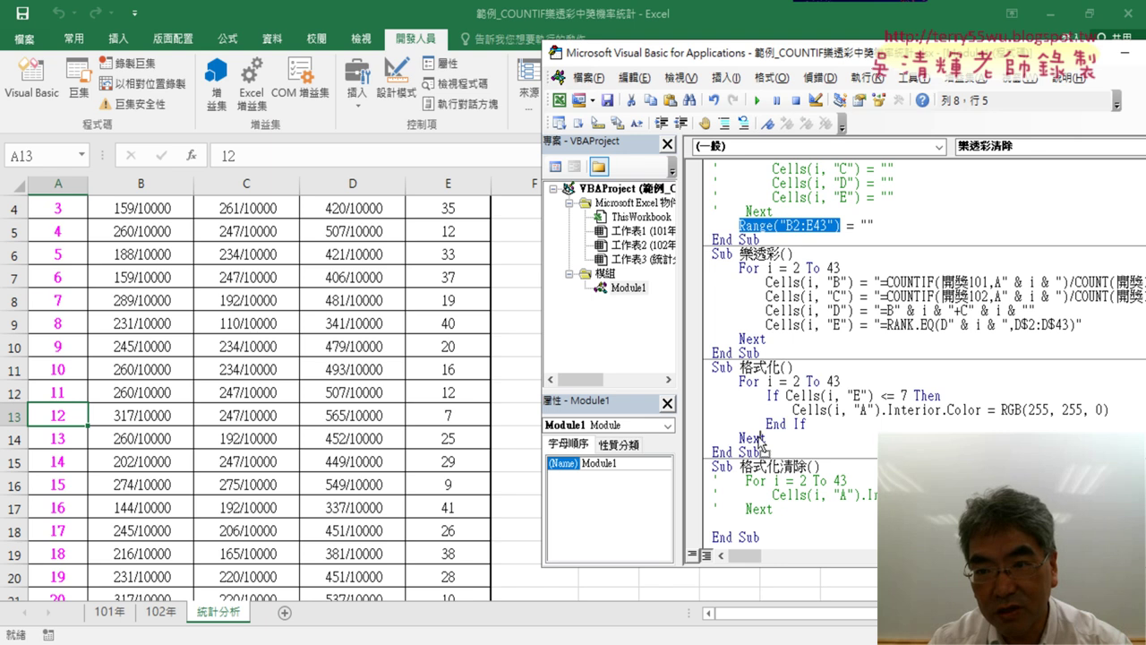
pyautogui.moveTo(757, 530); pyautogui.dragTo(811, 522)
pyautogui.write('A2:')
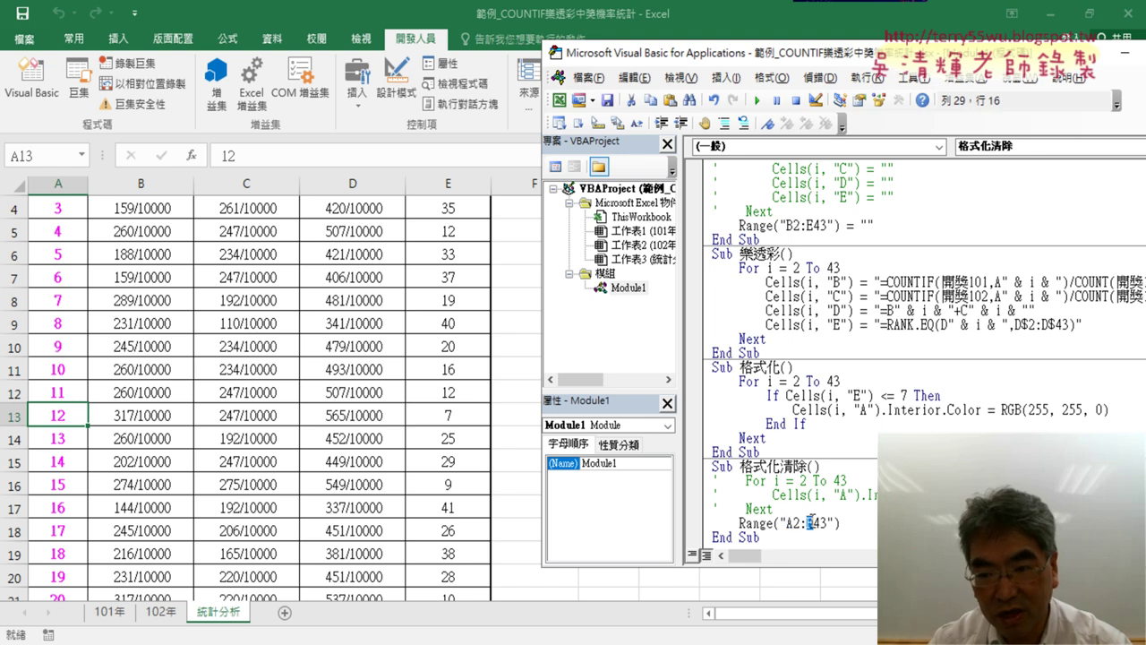
pyautogui.write('A')
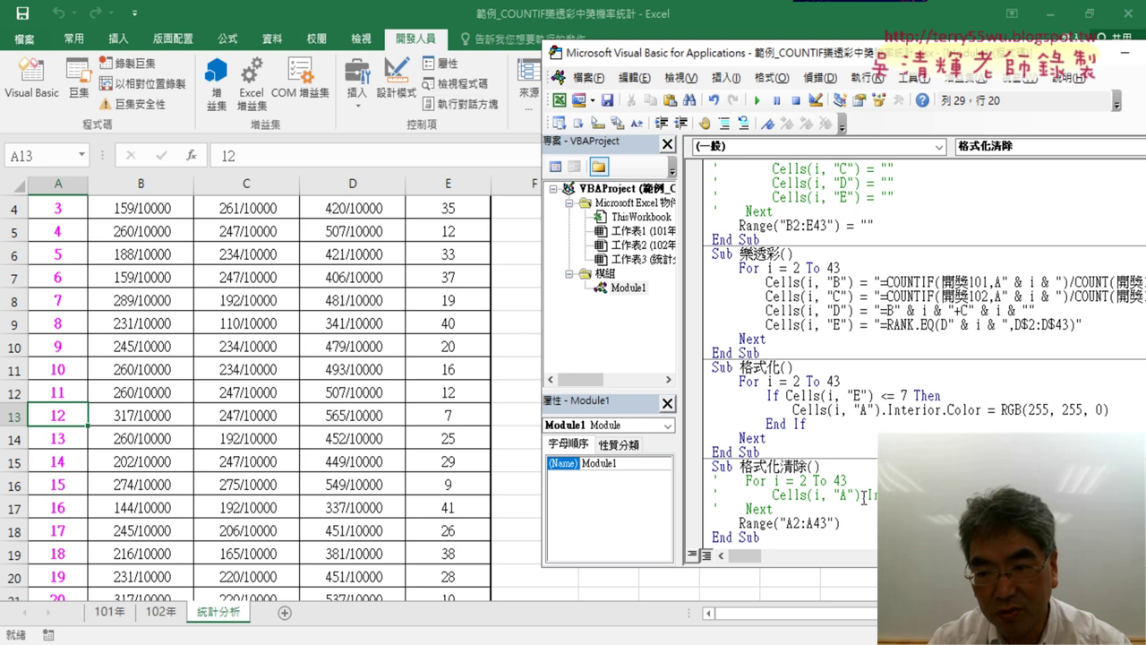
pyautogui.moveTo(860, 495); pyautogui.dragTo(1030, 495)
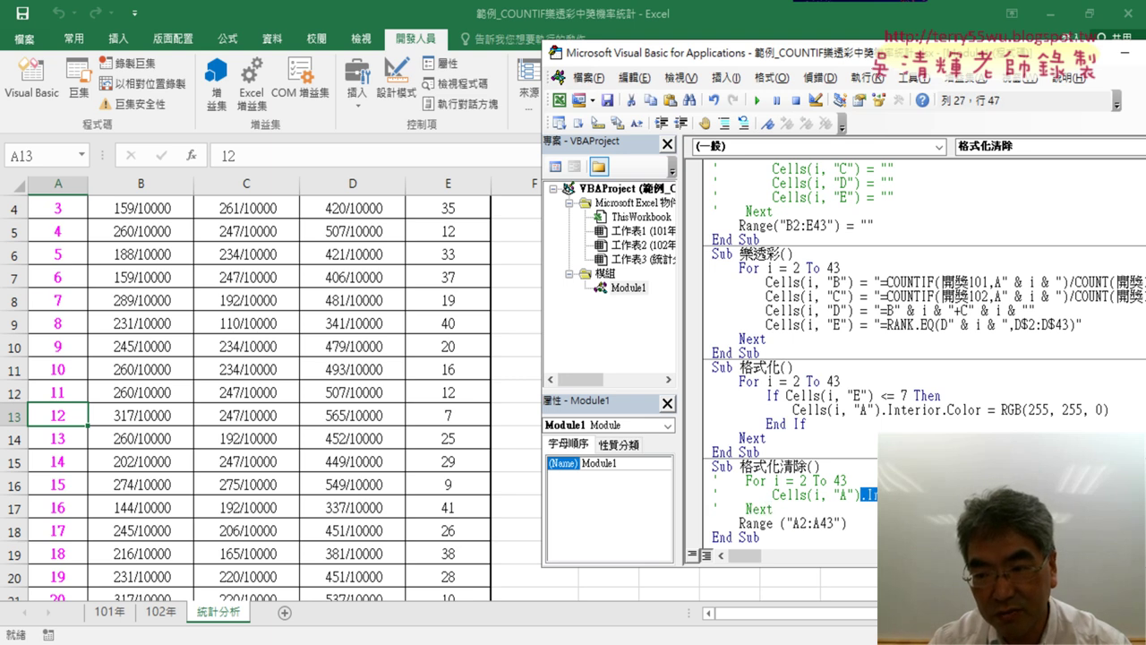
pyautogui.click(848, 523)
pyautogui.hotkey('ctrl', 'v')
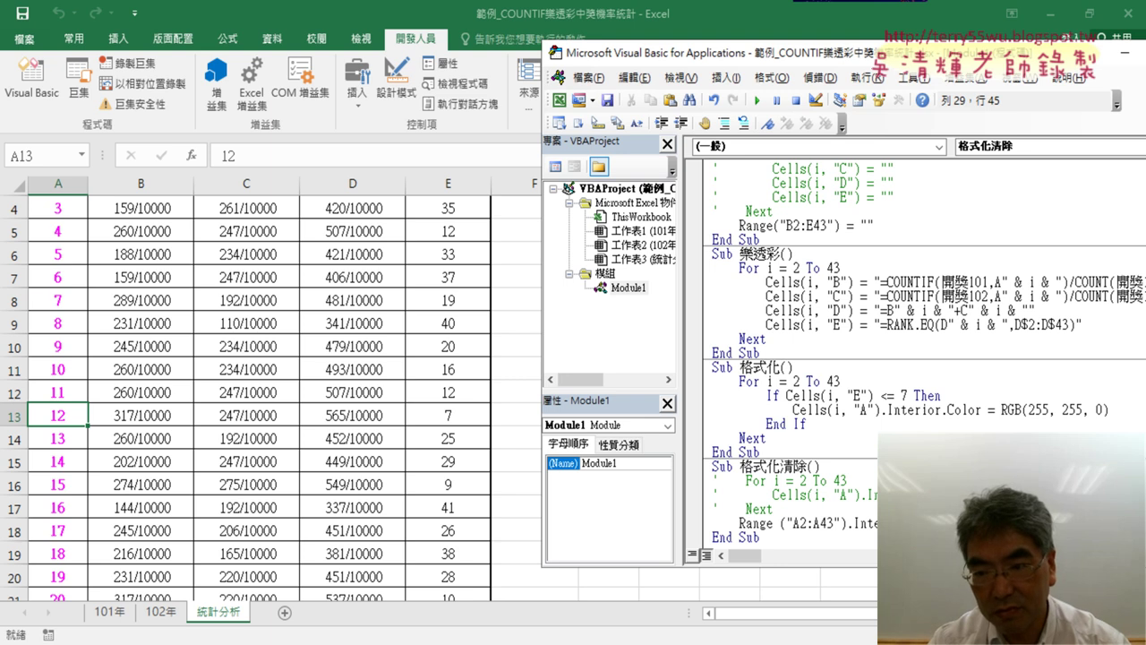
pyautogui.click(851, 480)
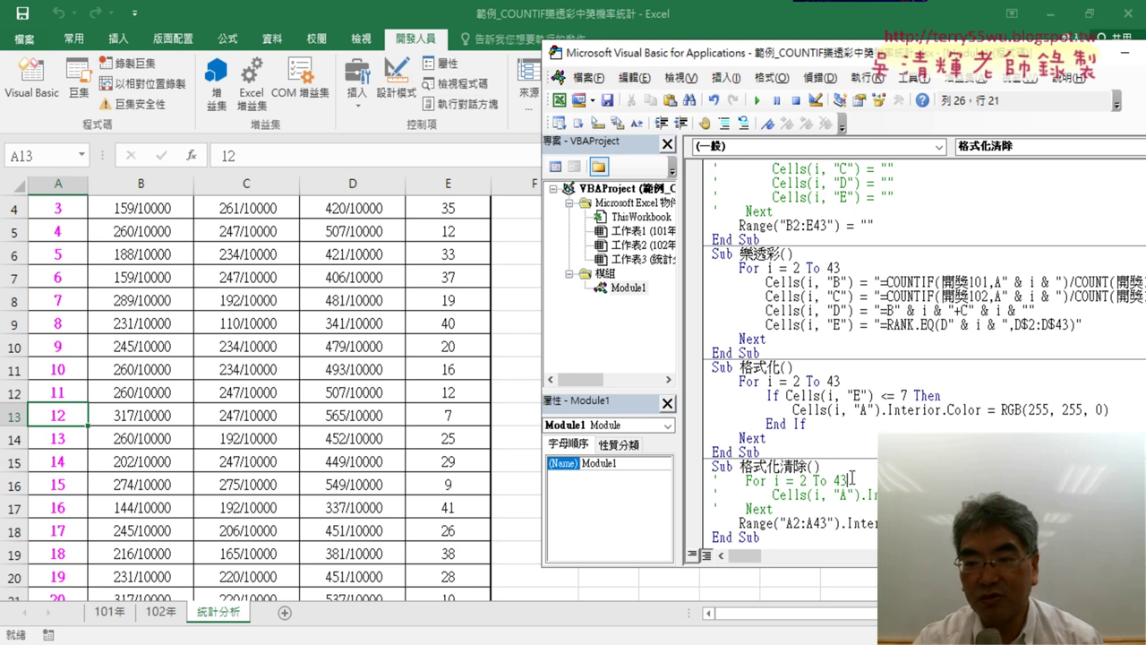
pyautogui.moveTo(840, 524); pyautogui.dragTo(754, 525)
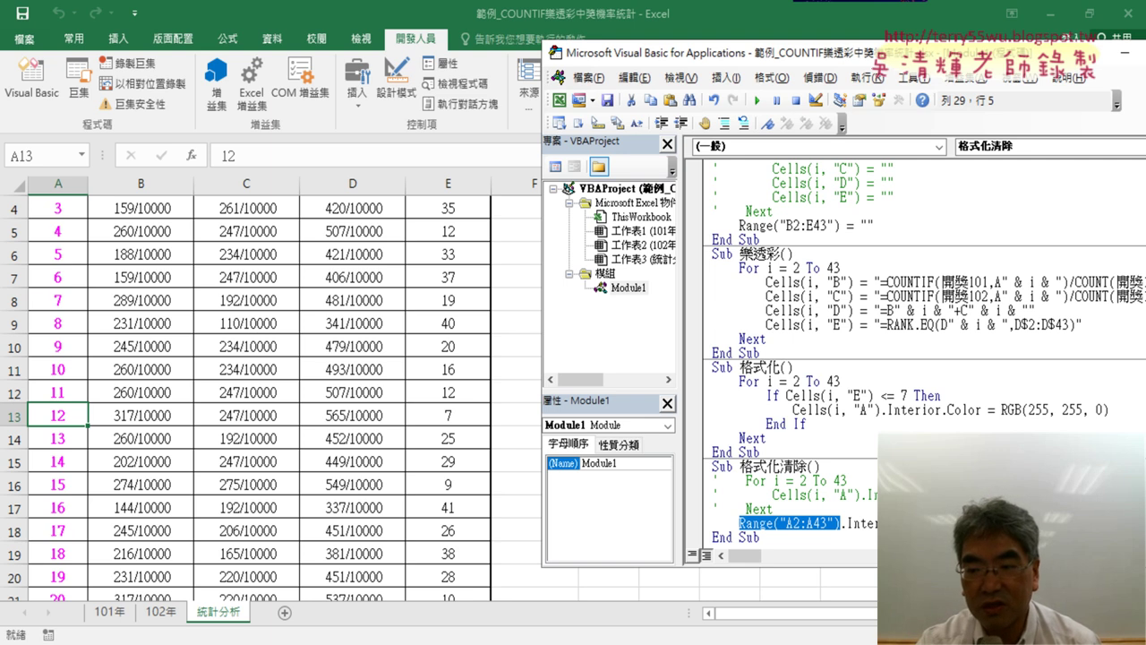
pyautogui.moveTo(868, 523); pyautogui.dragTo(746, 523)
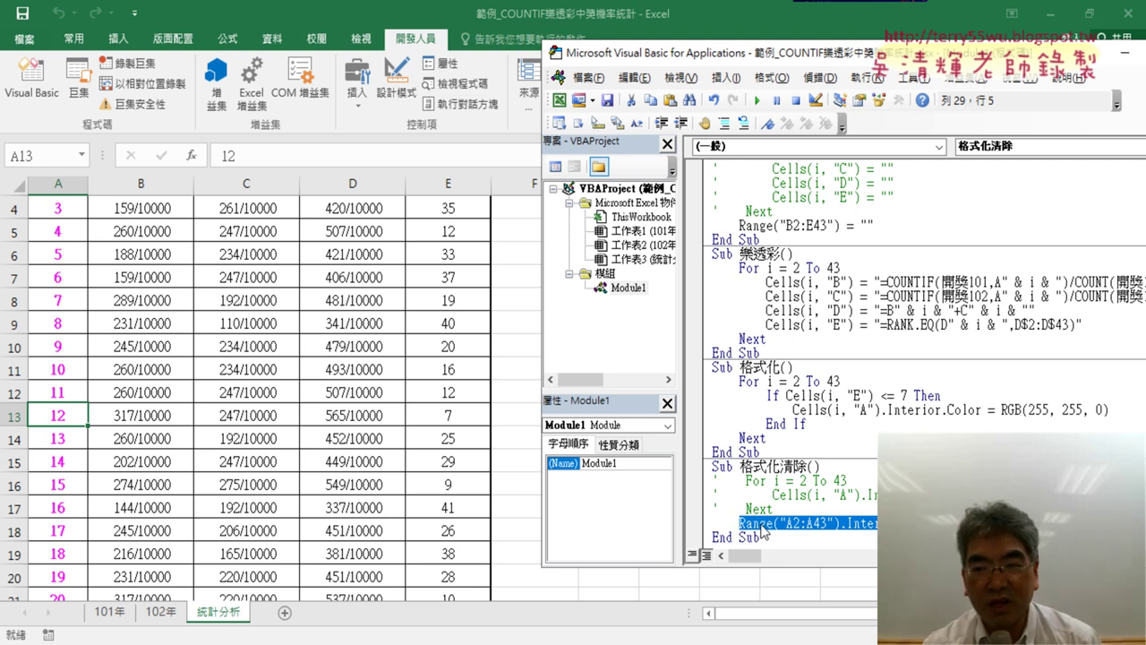
pyautogui.moveTo(772, 509); pyautogui.dragTo(846, 504)
# Run 格式化 to fill A13 yellow, then run 格式化清除 and confirm A13's fill is removed
pyautogui.click(847, 418)
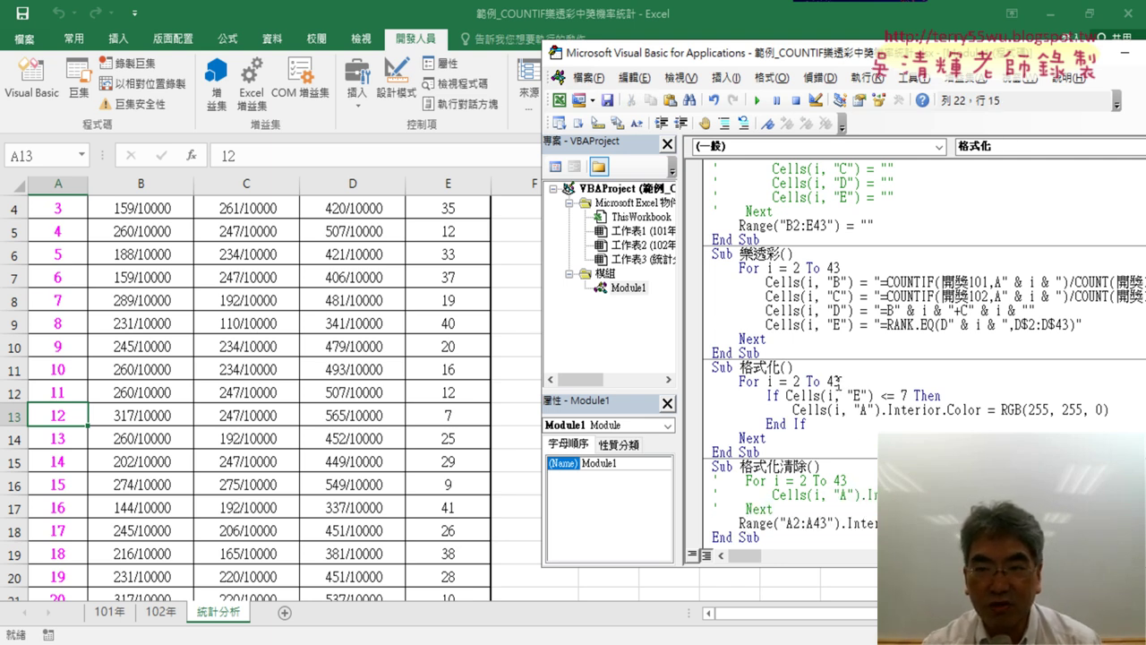
pyautogui.click(757, 100)
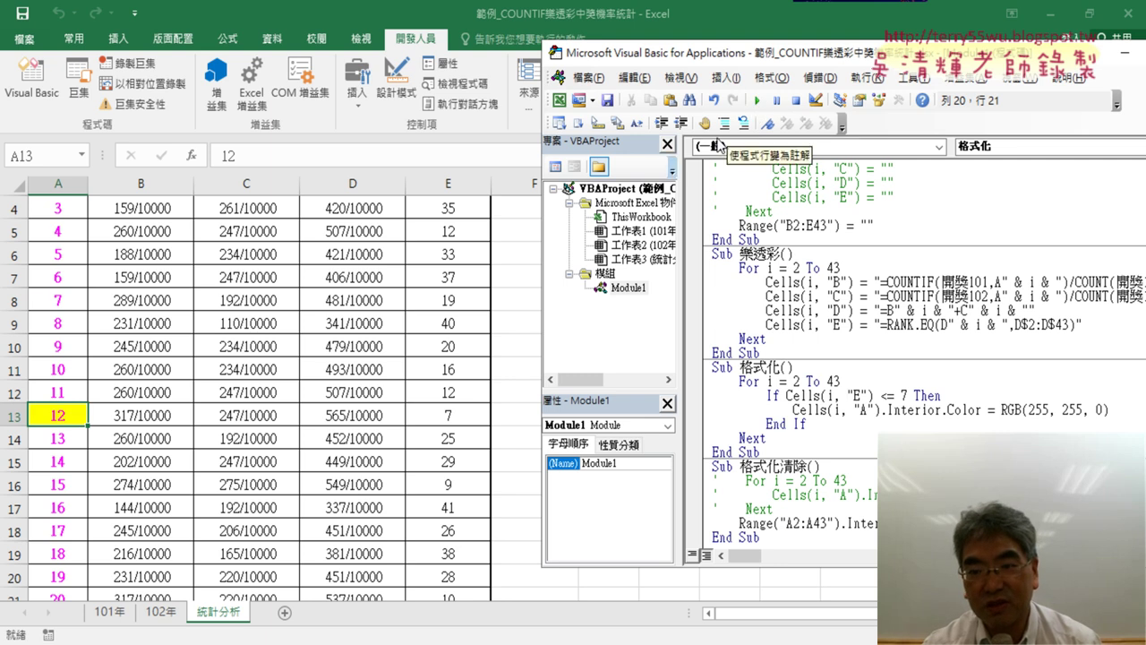
pyautogui.click(822, 512)
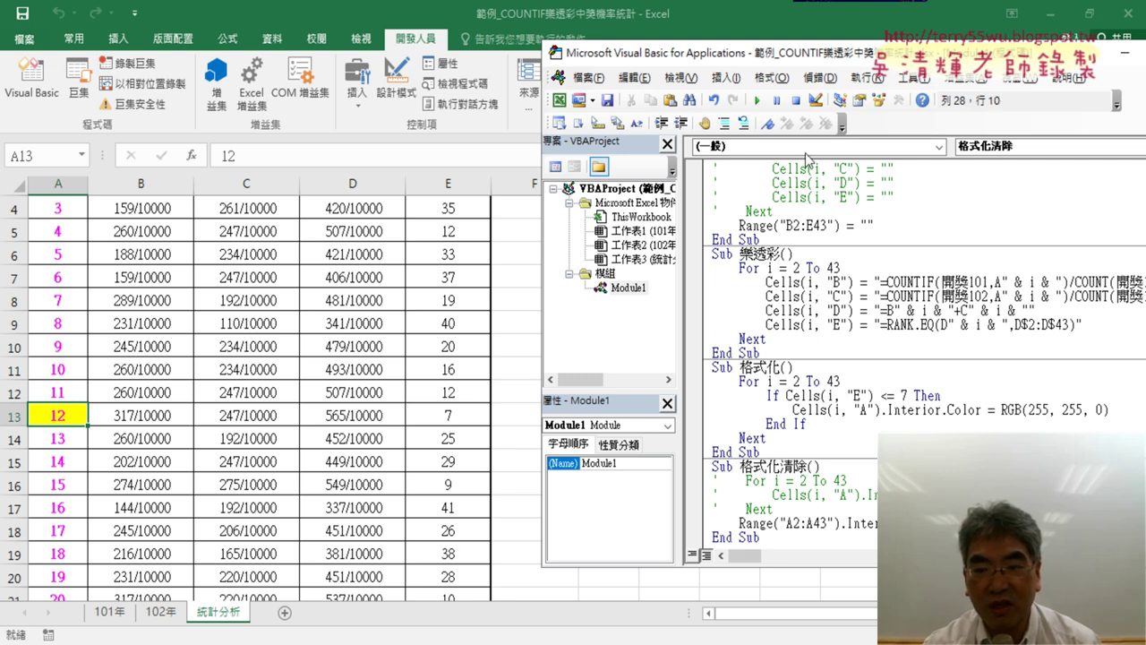
pyautogui.click(758, 100)
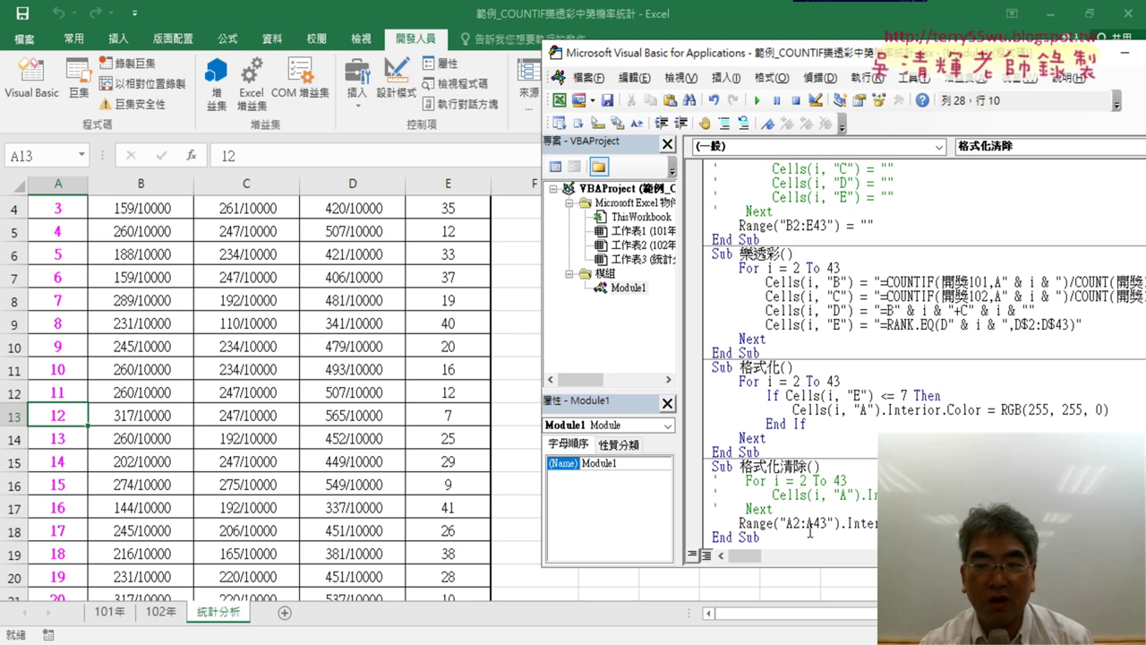
pyautogui.click(814, 409)
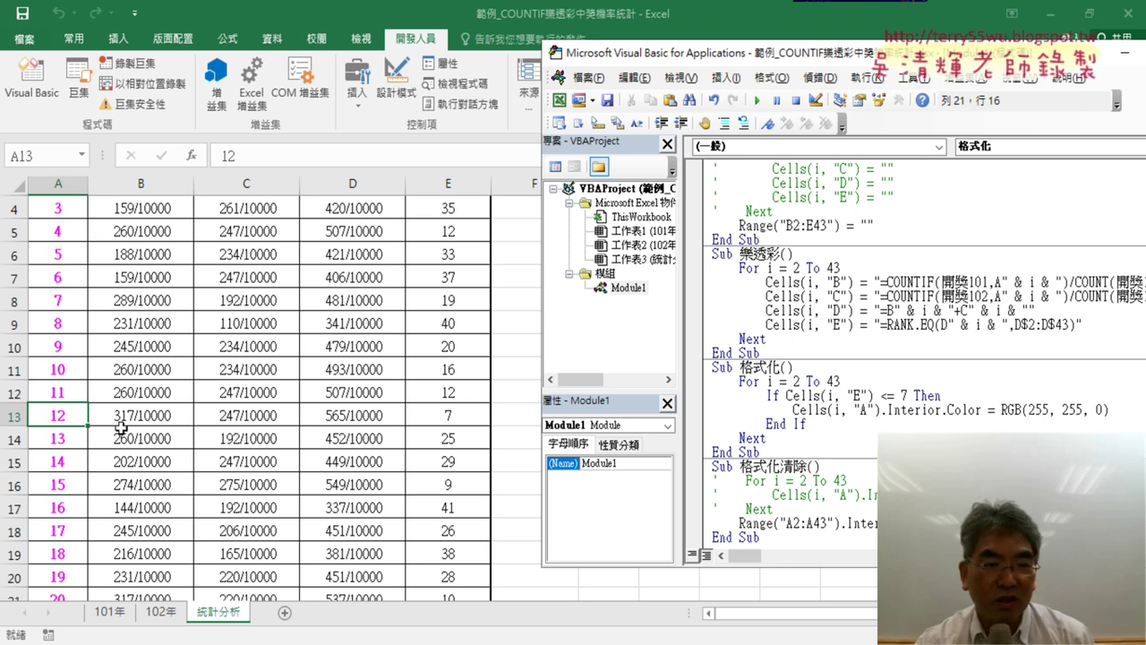
pyautogui.moveTo(59, 416); pyautogui.dragTo(430, 421)
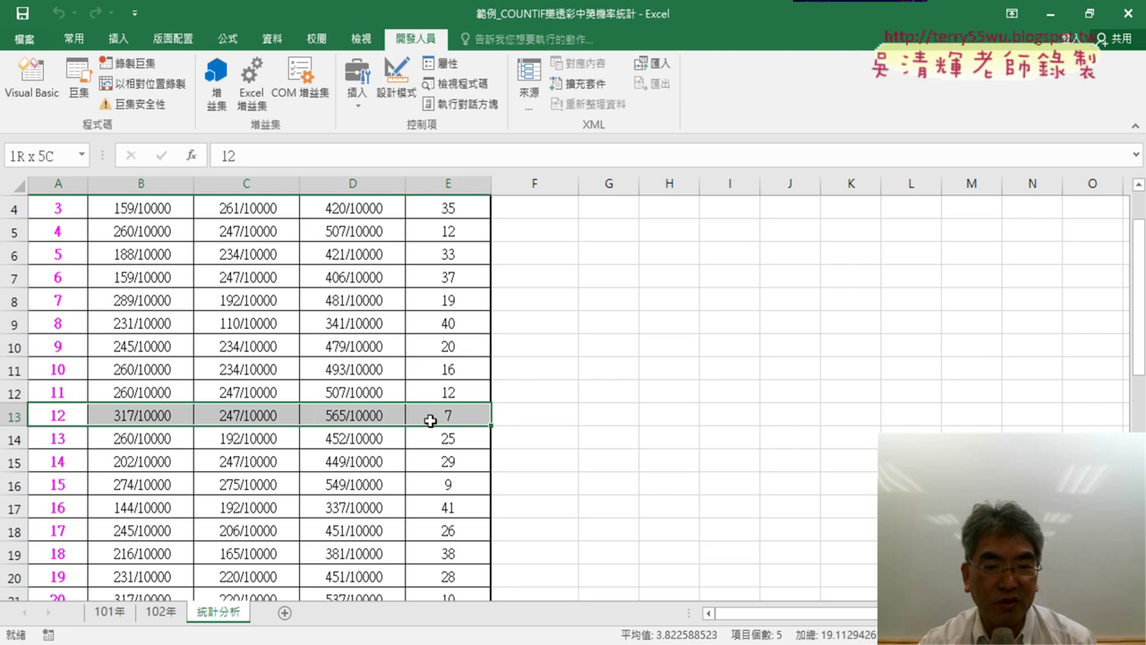
pyautogui.click(31, 76)
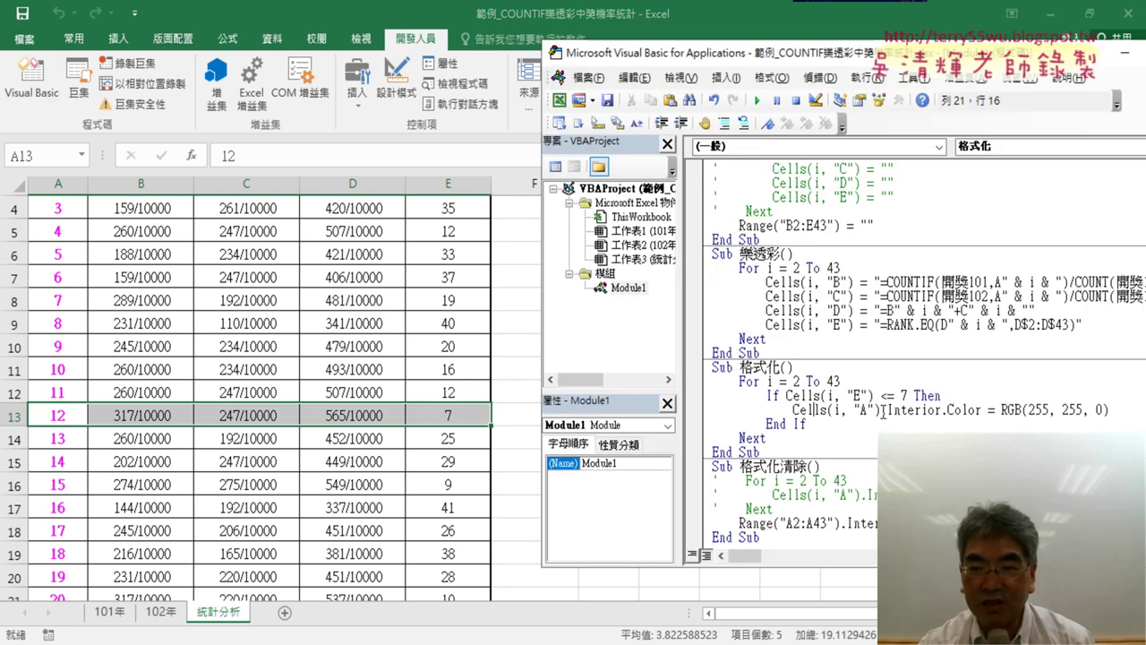
# Compare Cells(i, "A") with Range("A2:A43")'s rows 2 to 43, then end the full-screen broadcast
pyautogui.moveTo(884, 411); pyautogui.dragTo(793, 411)
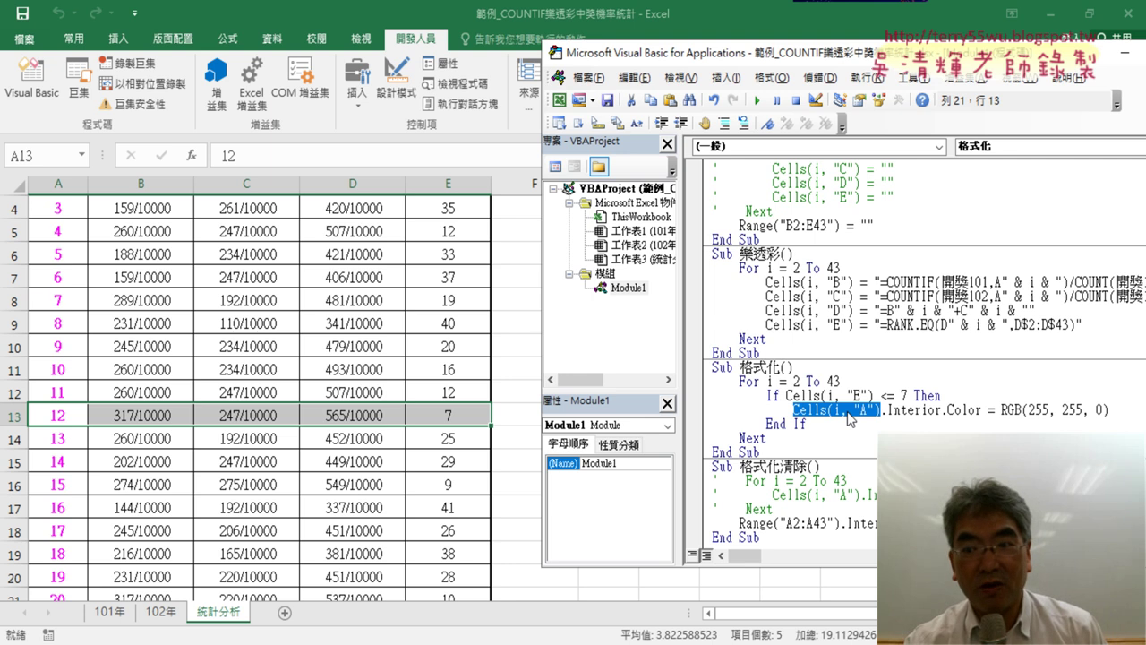
pyautogui.click(780, 522)
pyautogui.moveTo(826, 524); pyautogui.dragTo(835, 529)
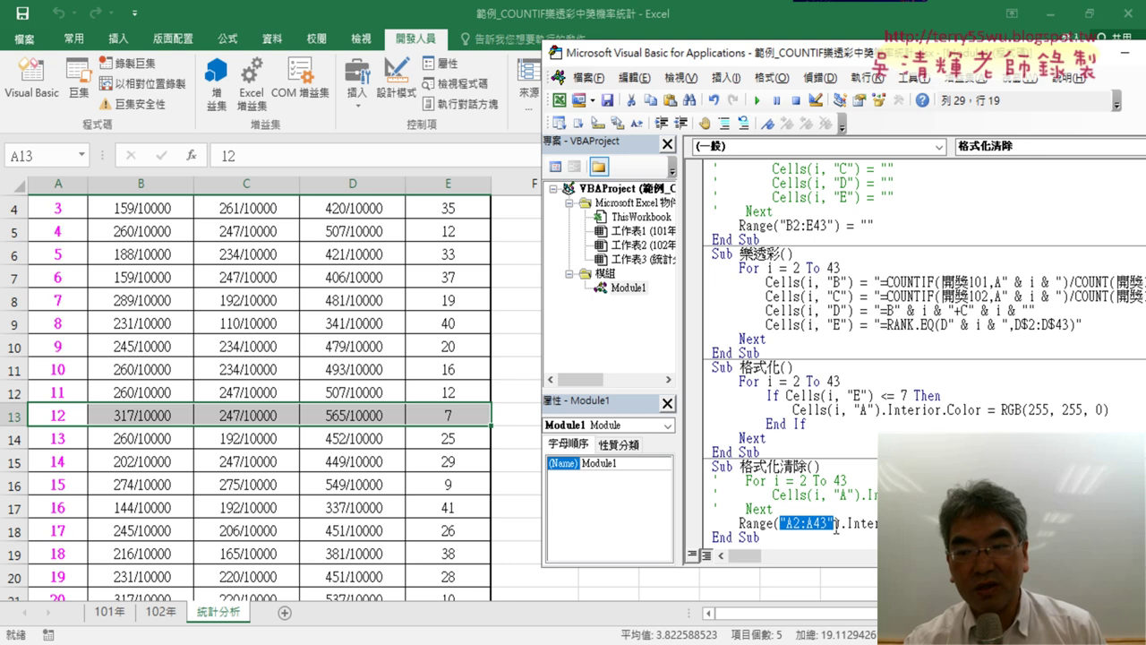
pyautogui.click(796, 522)
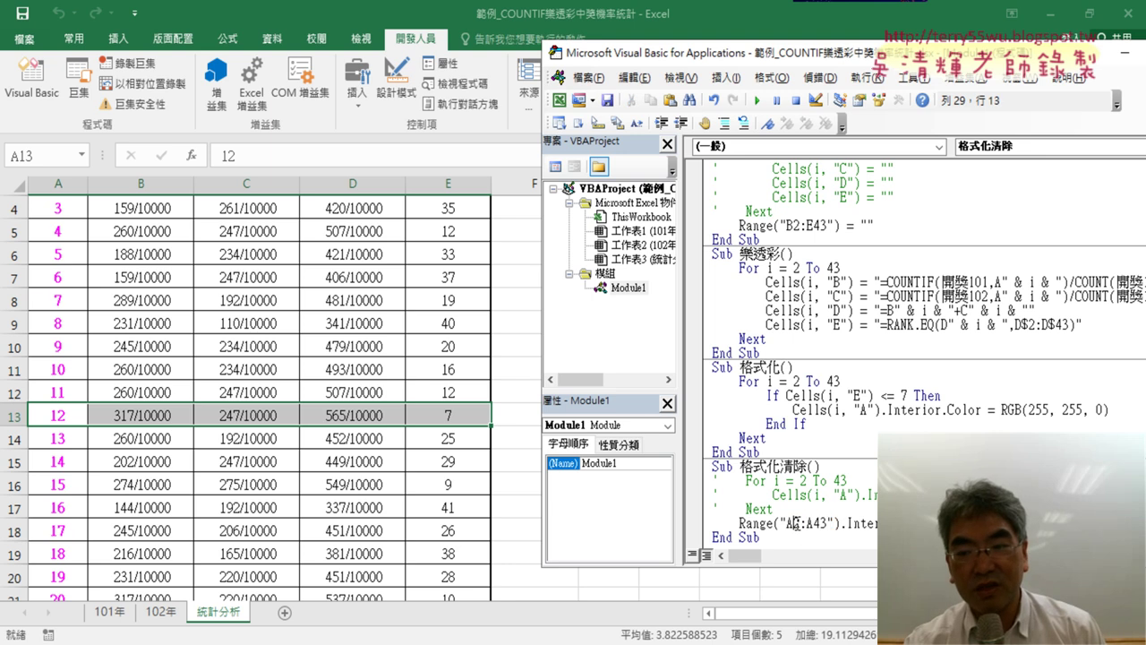
pyautogui.moveTo(794, 523); pyautogui.dragTo(816, 523)
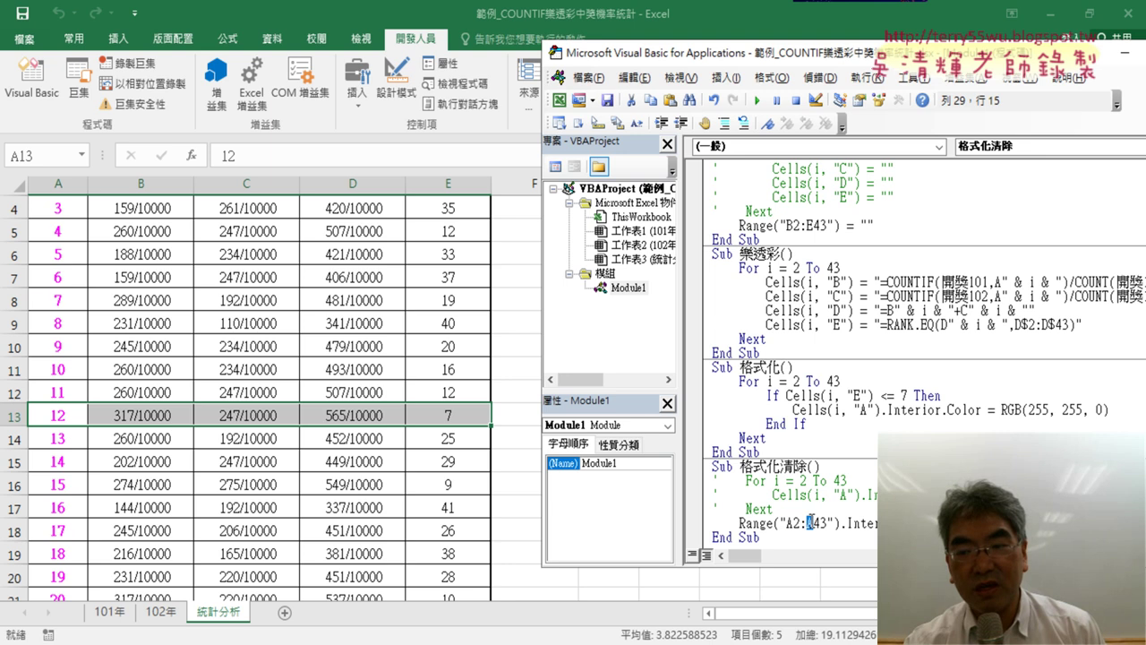
pyautogui.click(801, 523)
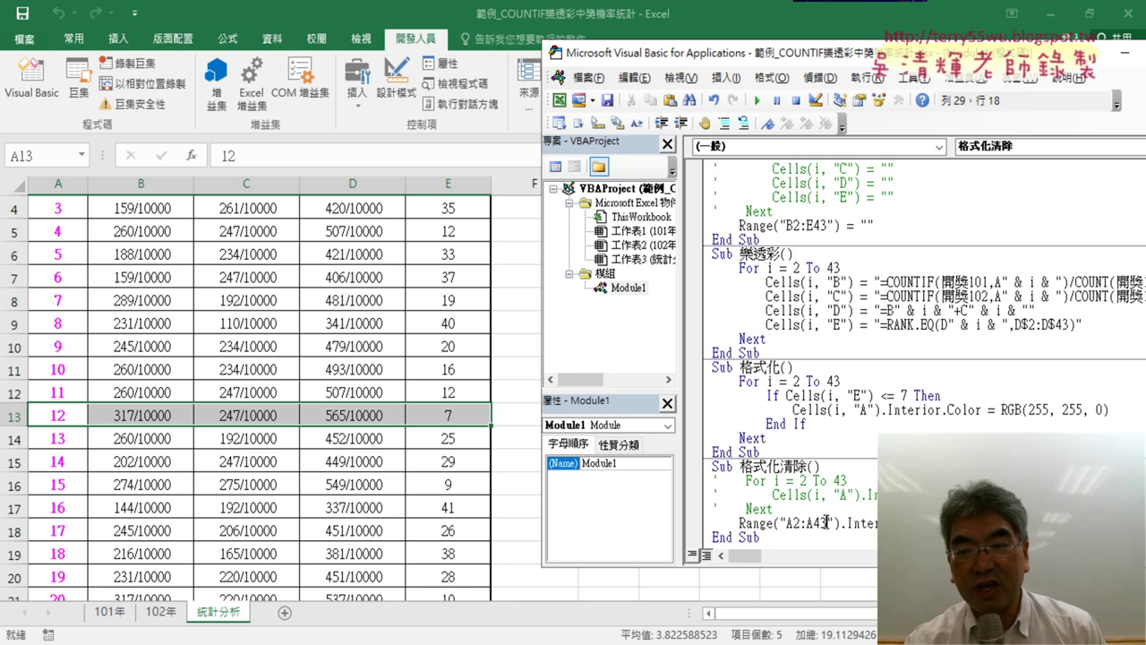
pyautogui.moveTo(828, 523); pyautogui.dragTo(793, 523)
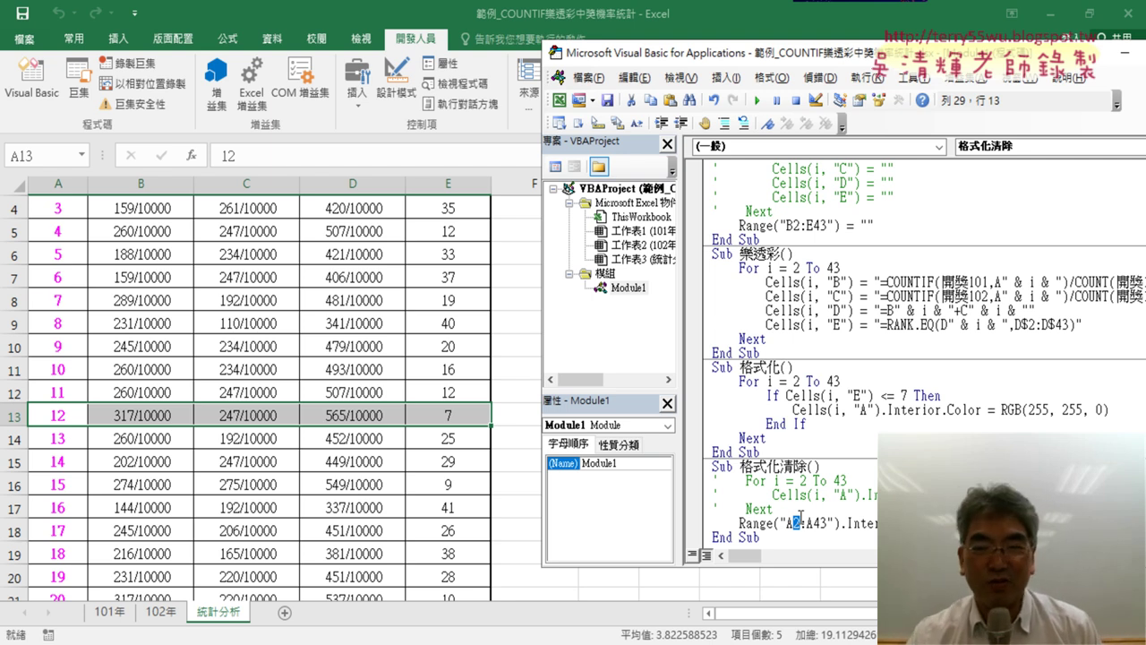
pyautogui.moveTo(792, 409)
pyautogui.mouseDown()
pyautogui.moveTo(850, 422)
pyautogui.moveTo(881, 410)
pyautogui.mouseUp()
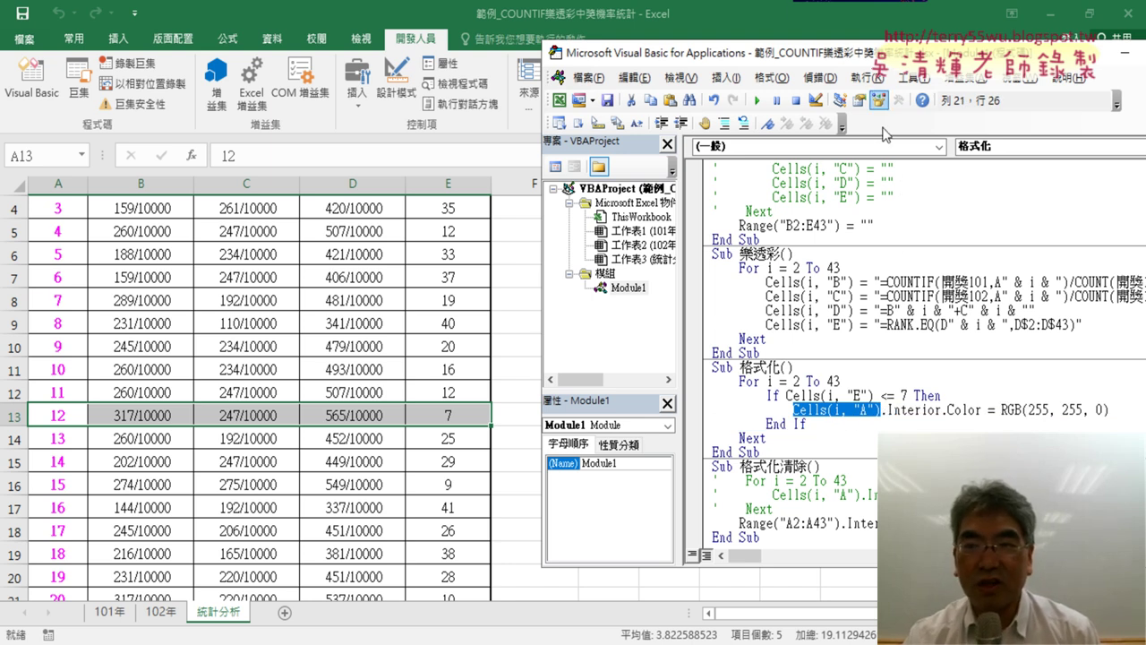
pyautogui.moveTo(882, 27)
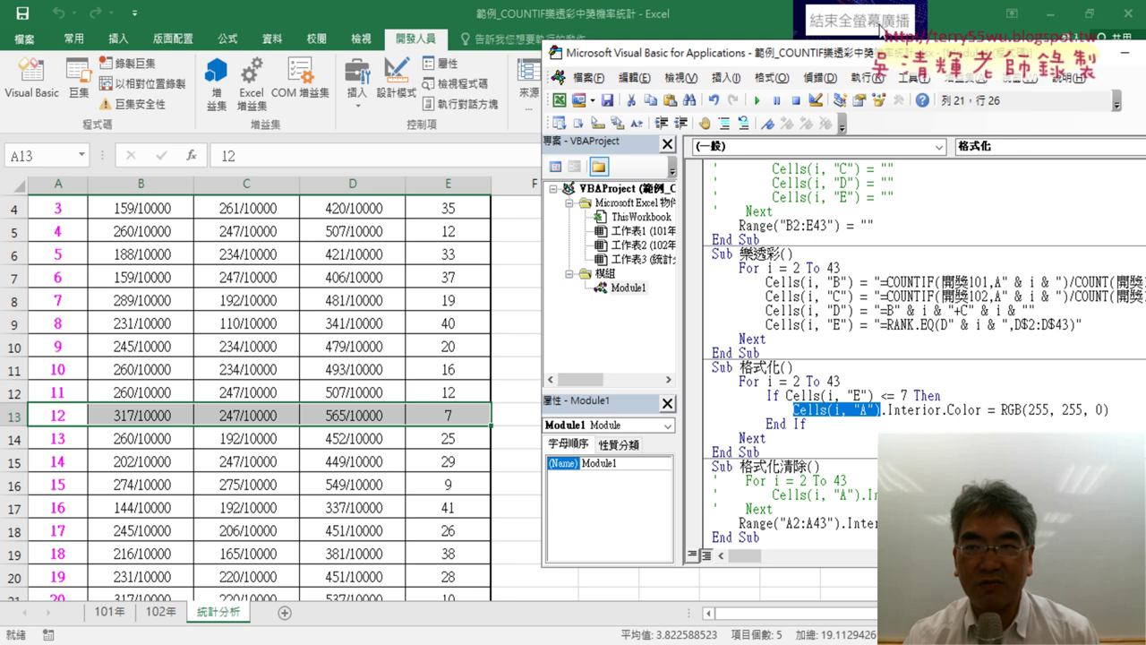
pyautogui.click(880, 29)
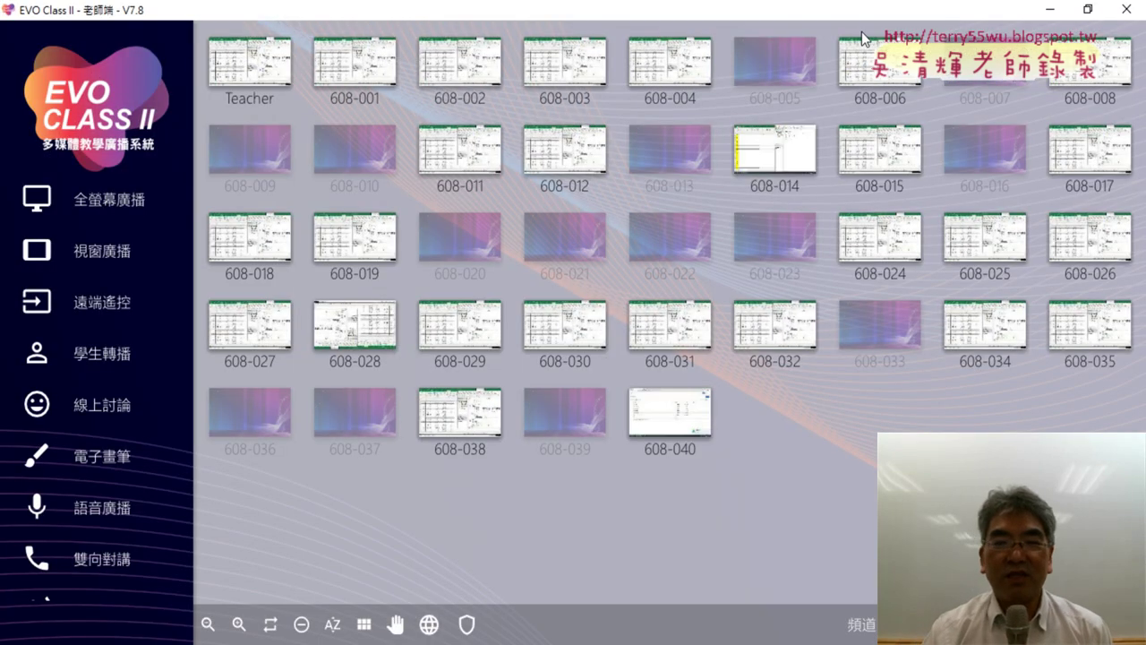